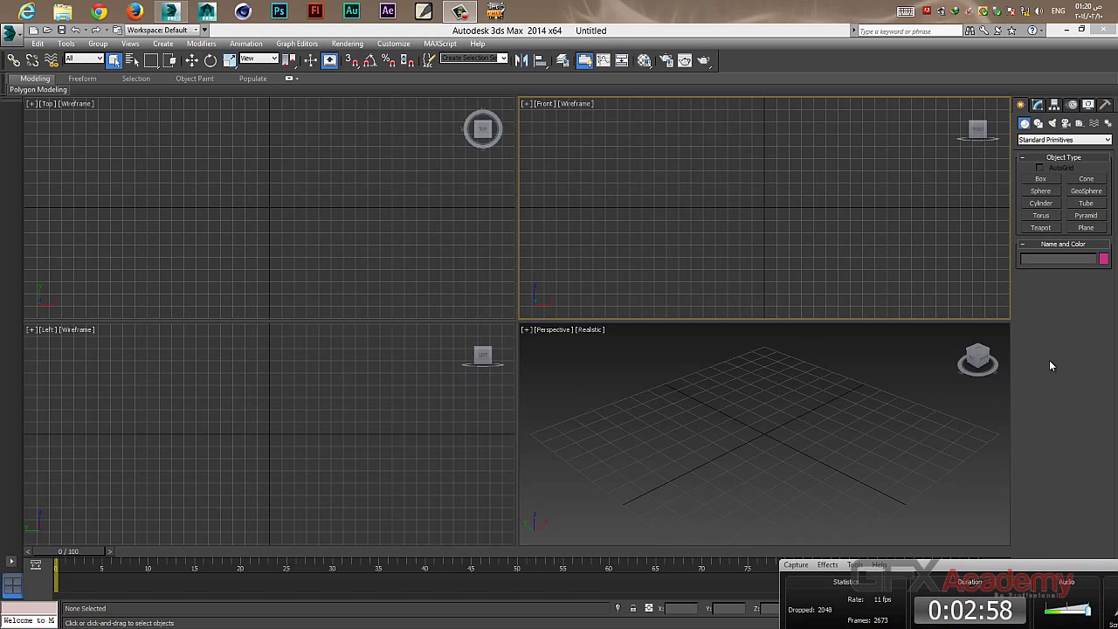
{"action": "left_click_drag", "start_coordinate": [1083, 575], "coordinate": [905, 557]}
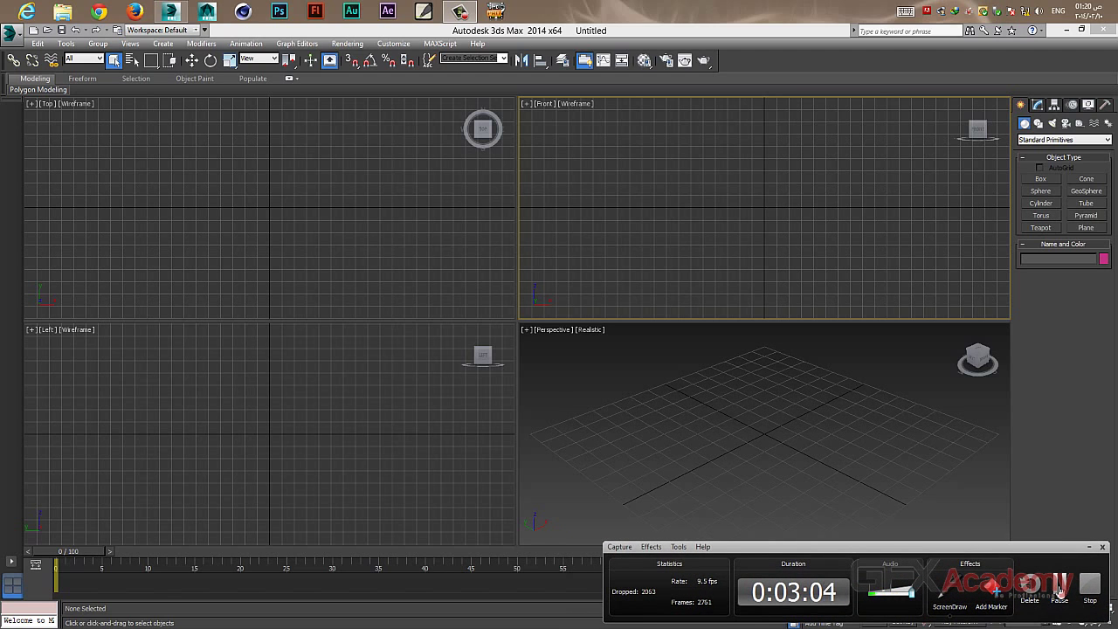
{"action": "left_click", "coordinate": [1060, 591]}
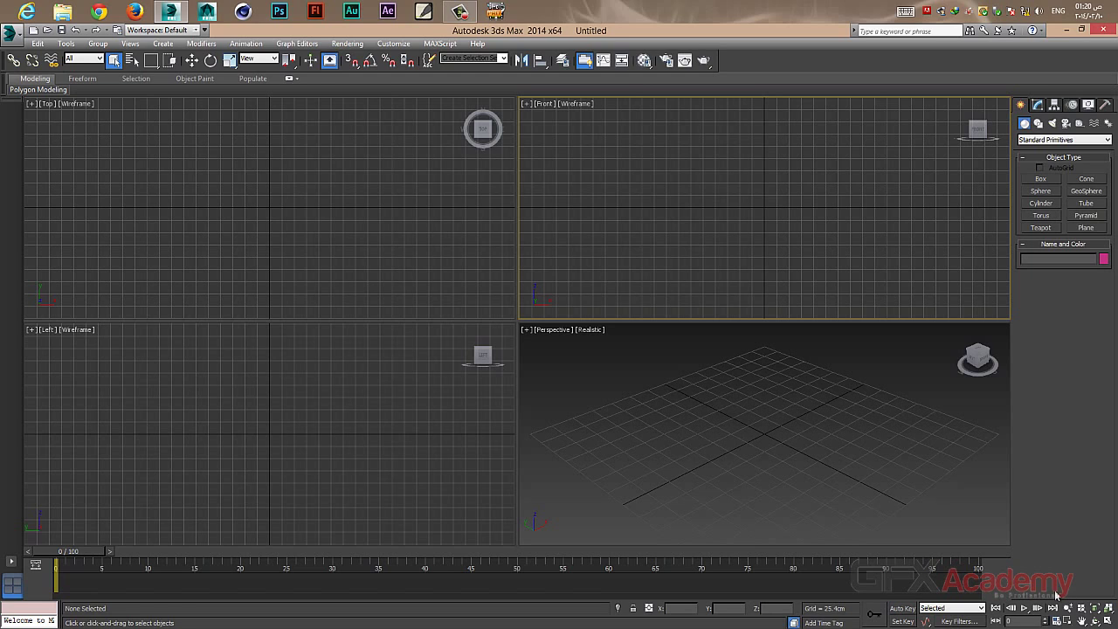
{"action": "left_click", "coordinate": [1028, 609]}
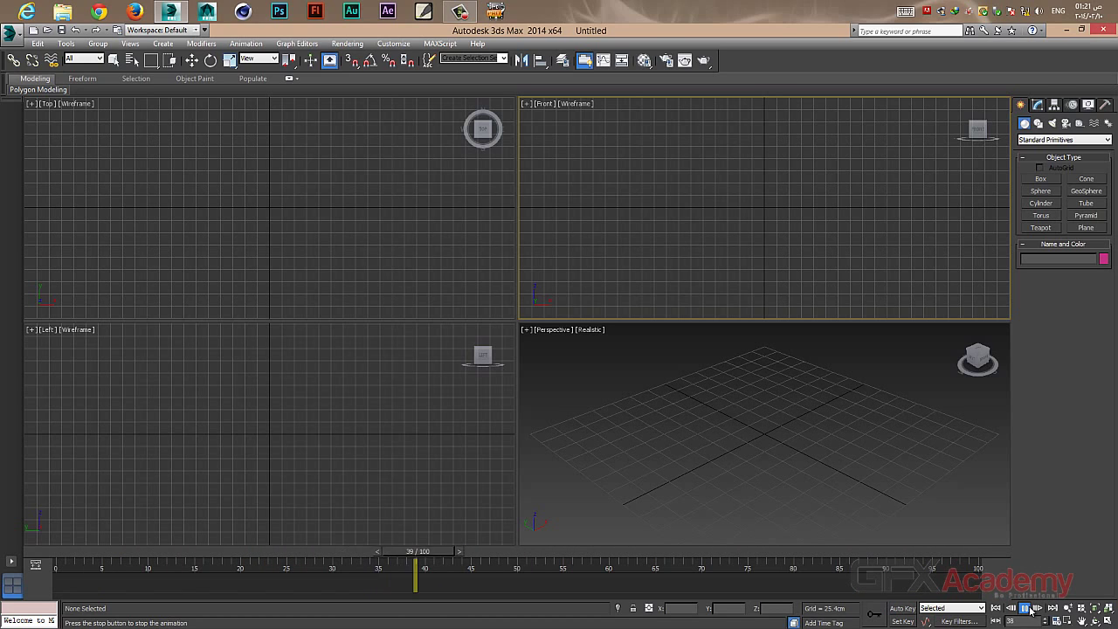
{"action": "left_click", "coordinate": [1030, 608]}
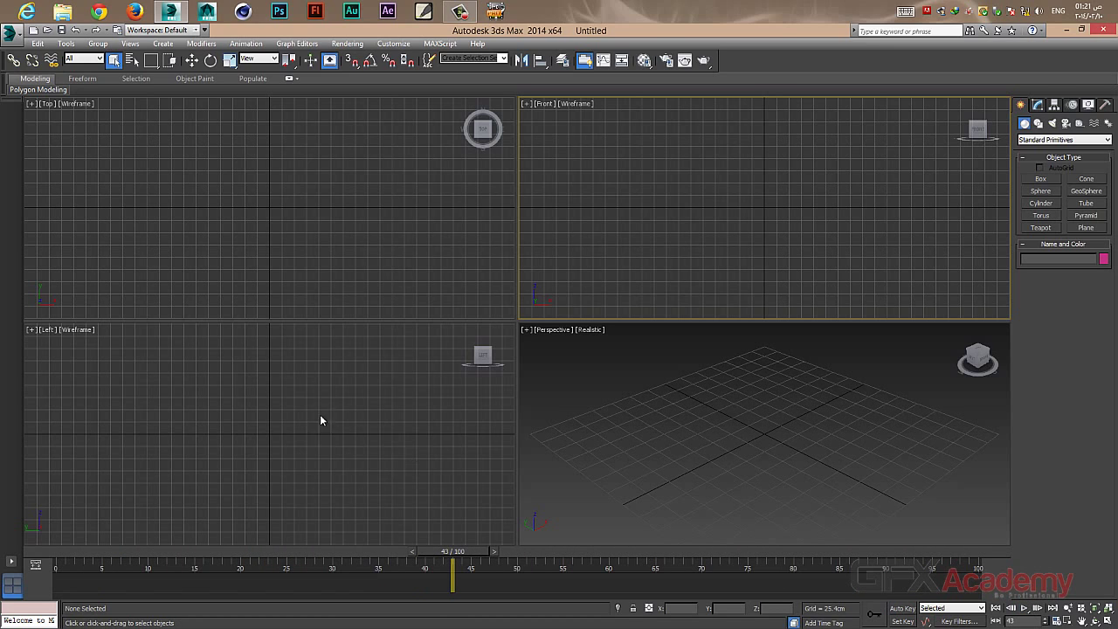
Open the recent scene Human Rig53.max, adopting the file's gamma and LUT settings and continuing without the missing texture.
{"action": "left_click", "coordinate": [10, 34]}
{"action": "left_click", "coordinate": [109, 98]}
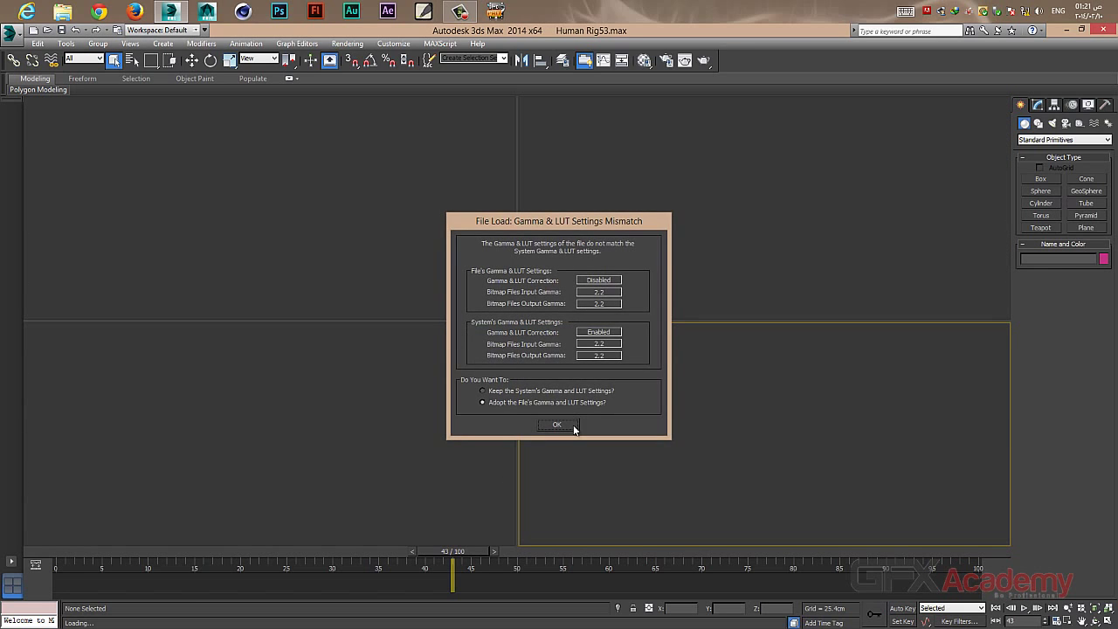
{"action": "left_click", "coordinate": [573, 424]}
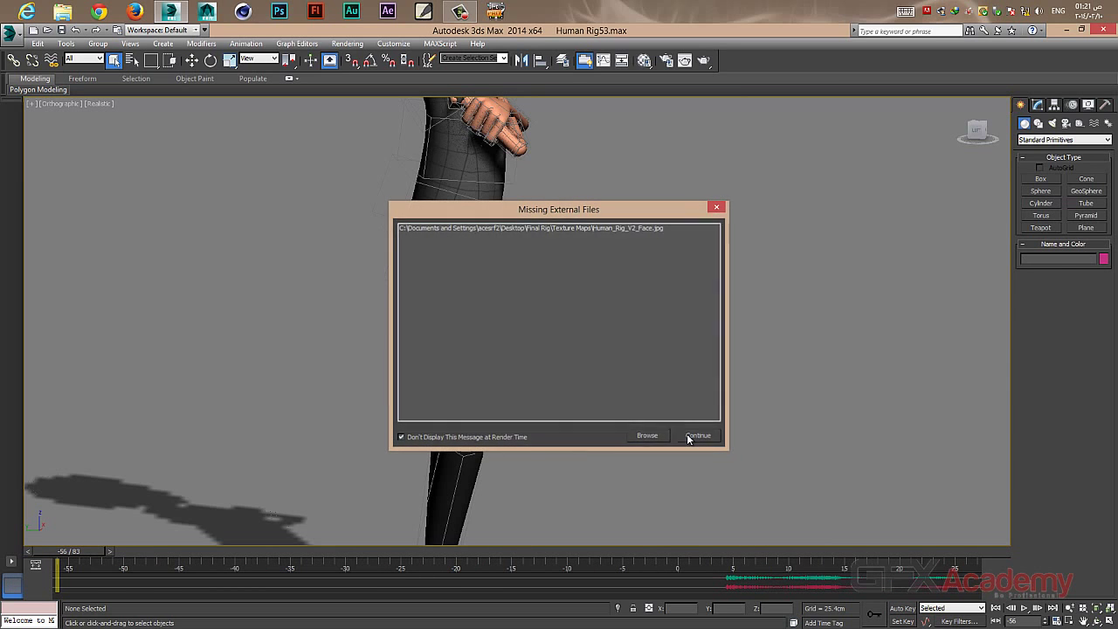
{"action": "left_click", "coordinate": [698, 434]}
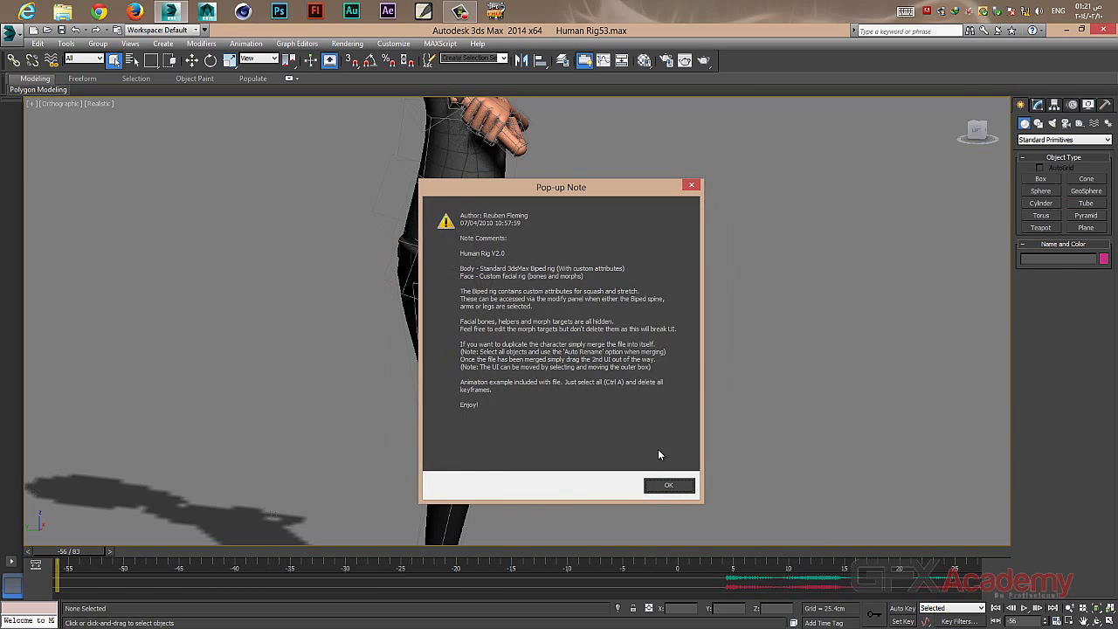
{"action": "left_click", "coordinate": [669, 485]}
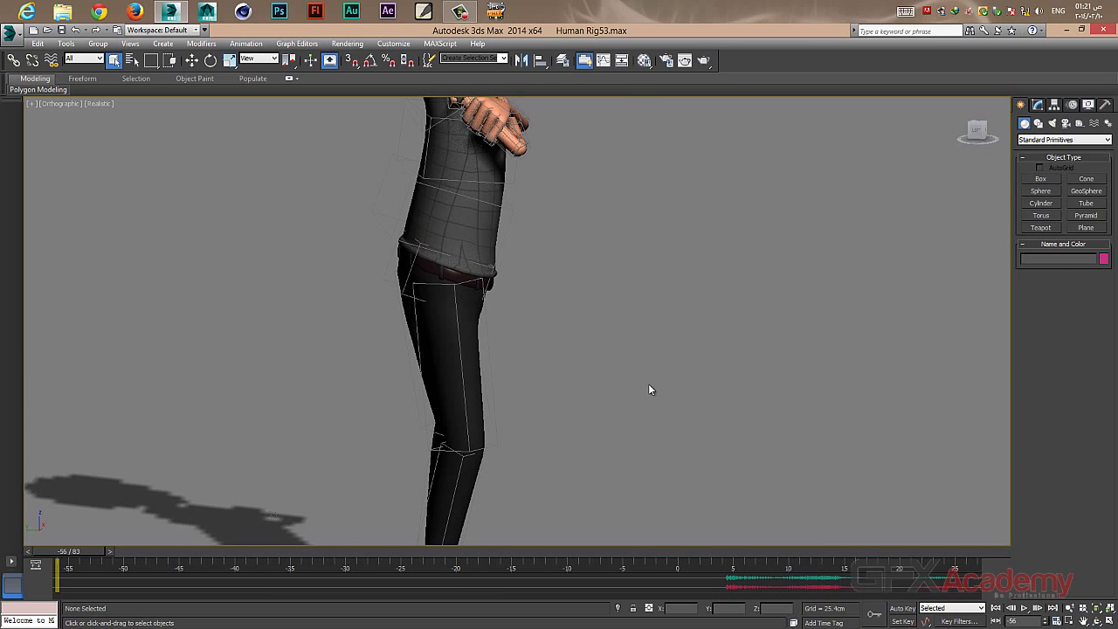
Switch the viewport to Perspective and frame the whole crossed-arms character.
{"action": "middle_click_drag", "start_coordinate": [649, 389], "coordinate": [404, 347]}
{"action": "key", "text": "p"}
{"action": "middle_click_drag", "start_coordinate": [311, 367], "coordinate": [366, 172]}
{"action": "scroll", "coordinate": [531, 330], "scroll_direction": "down", "scroll_amount": 2}
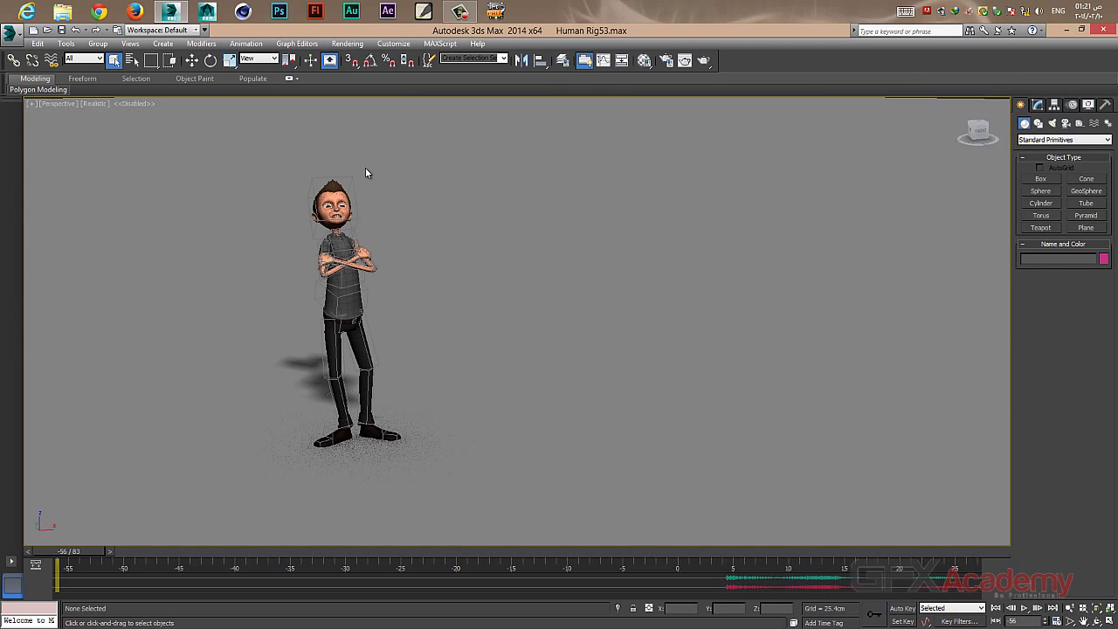
In the layer manager, toggle the freeze of the angry body layer and unhide the gofy body and goofy Biped layers.
{"action": "left_click", "coordinate": [562, 59]}
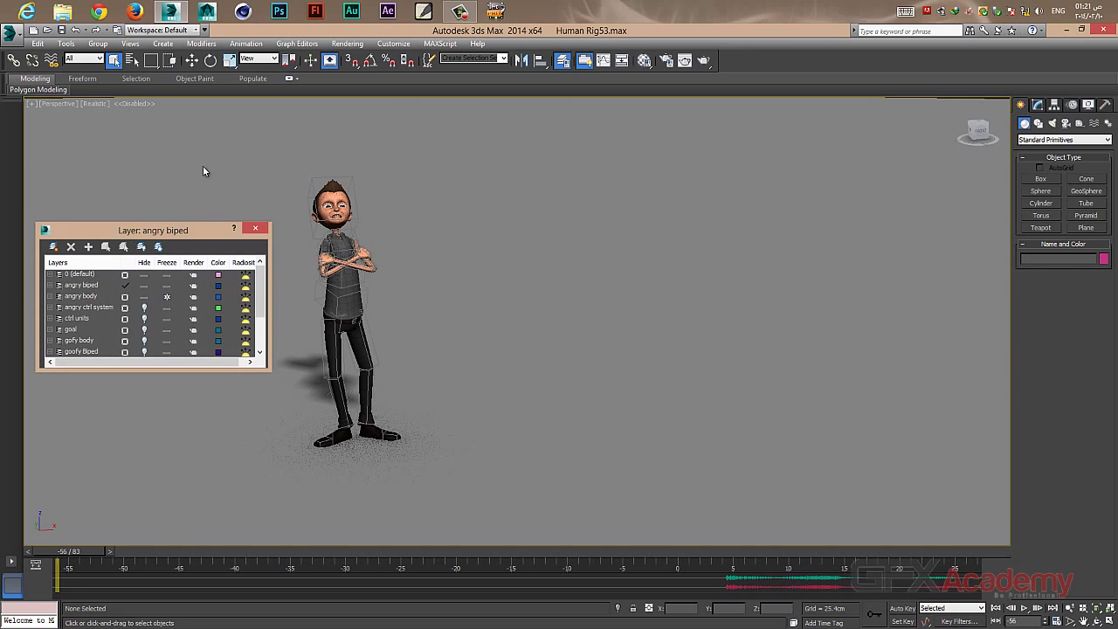
{"action": "left_click_drag", "start_coordinate": [162, 231], "coordinate": [138, 189]}
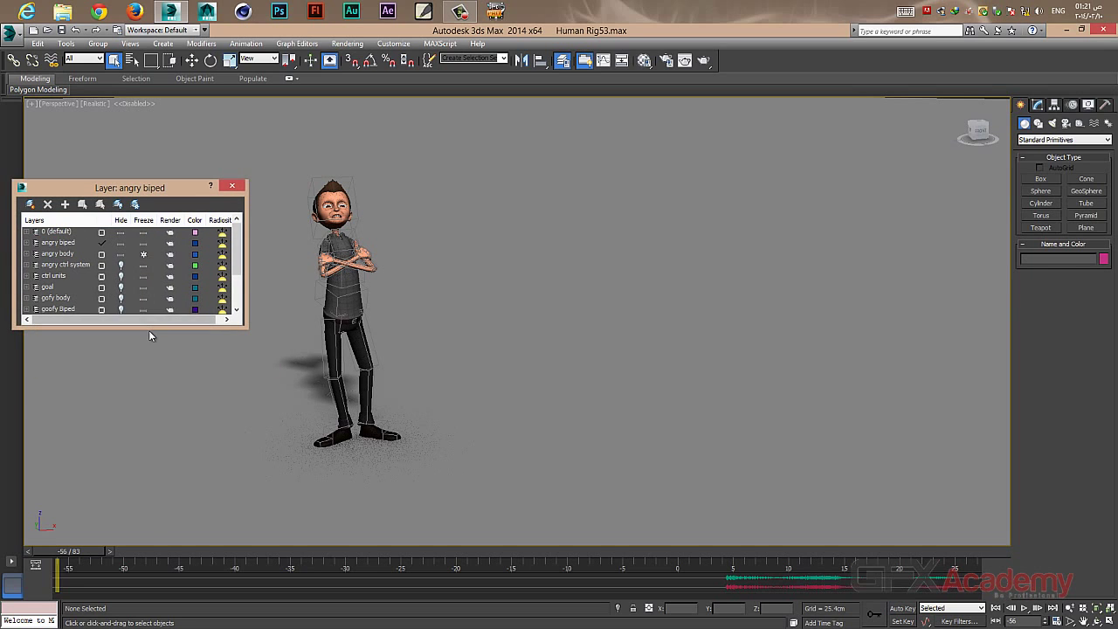
{"action": "left_click_drag", "start_coordinate": [149, 328], "coordinate": [149, 370]}
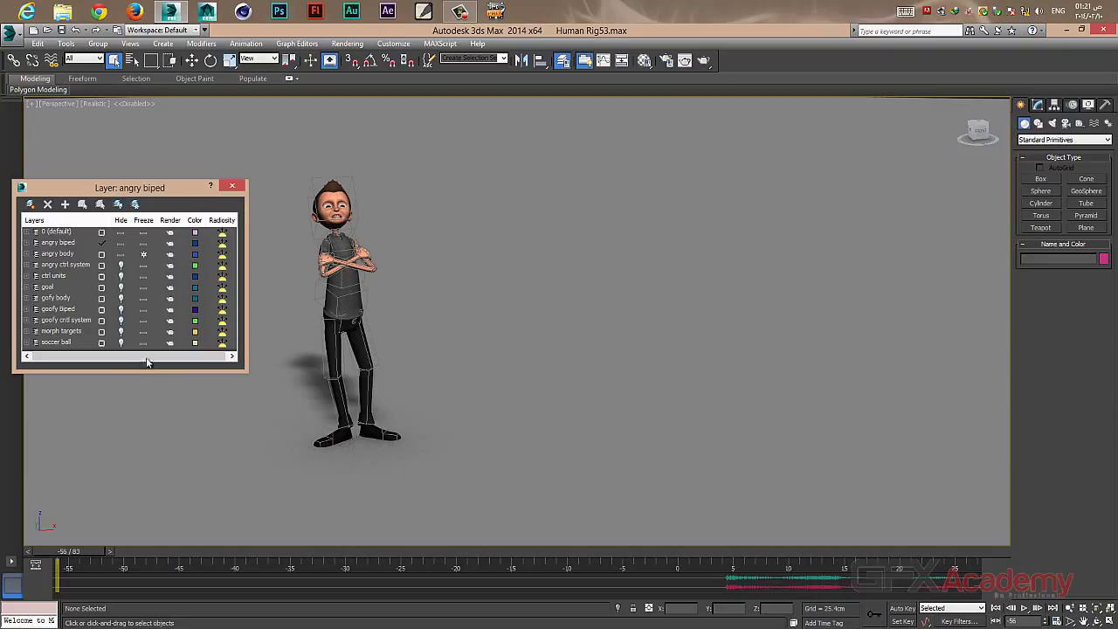
{"action": "left_click", "coordinate": [145, 257]}
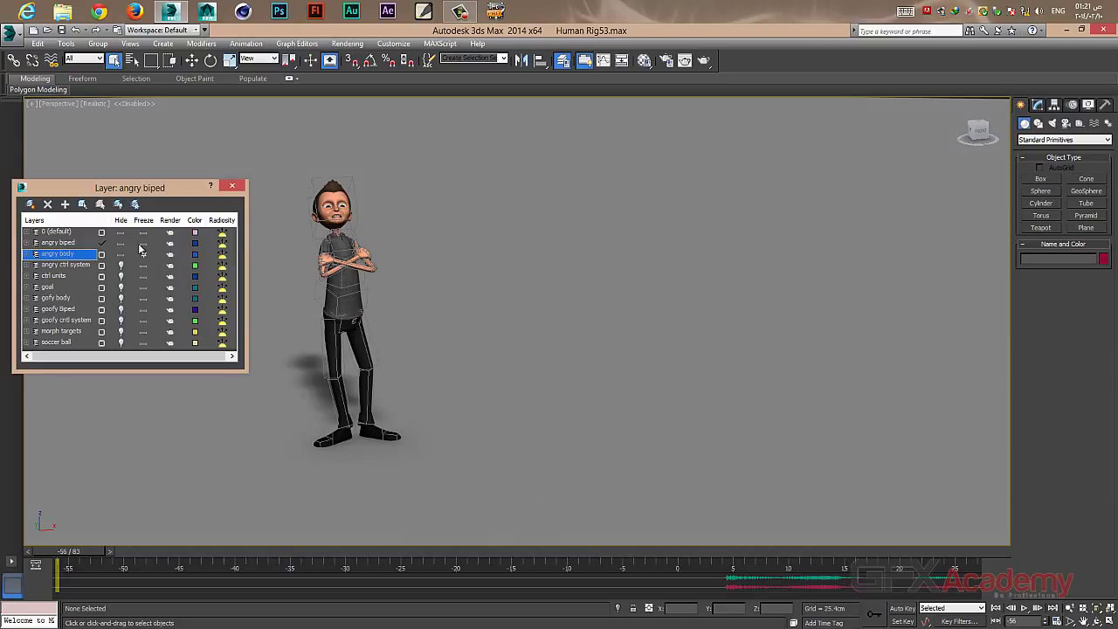
{"action": "left_click", "coordinate": [140, 251]}
{"action": "left_click_drag", "start_coordinate": [137, 190], "coordinate": [130, 229]}
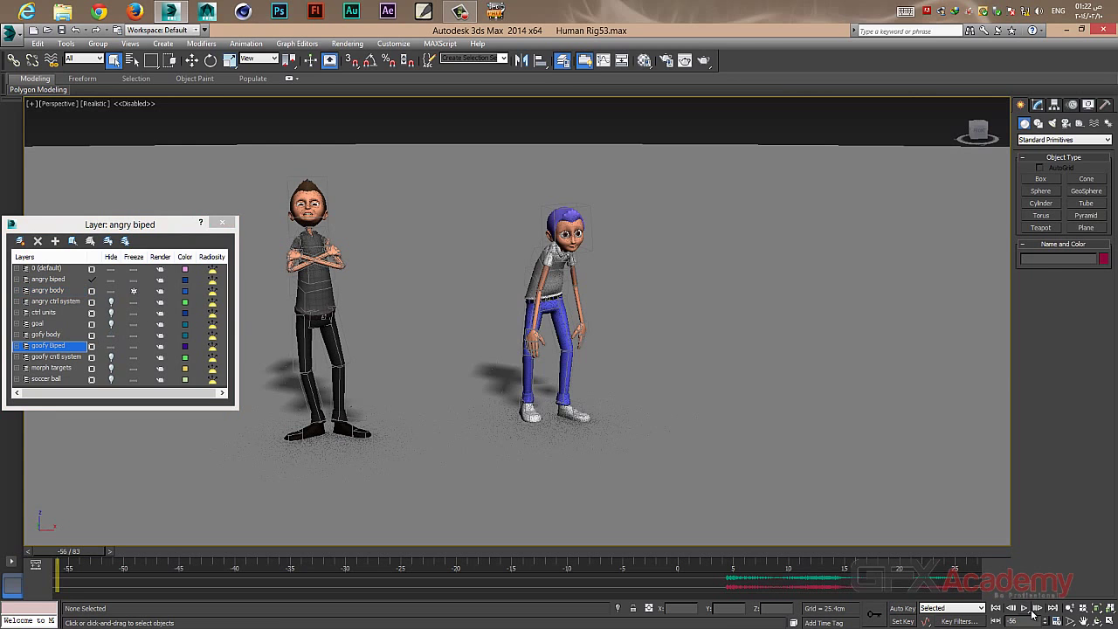
Play the animation of both characters and scrub the timeline forward to frame 27.
{"action": "left_click", "coordinate": [1025, 608]}
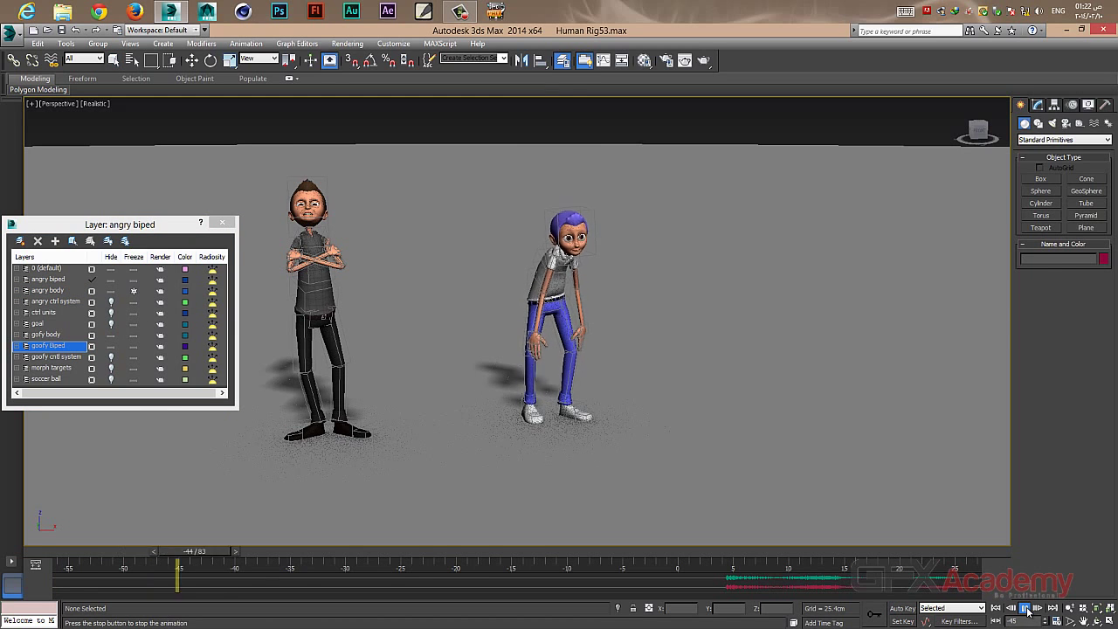
{"action": "left_click_drag", "start_coordinate": [515, 550], "coordinate": [489, 552]}
{"action": "left_click_drag", "start_coordinate": [578, 556], "coordinate": [1001, 557]}
{"action": "key", "text": "q"}
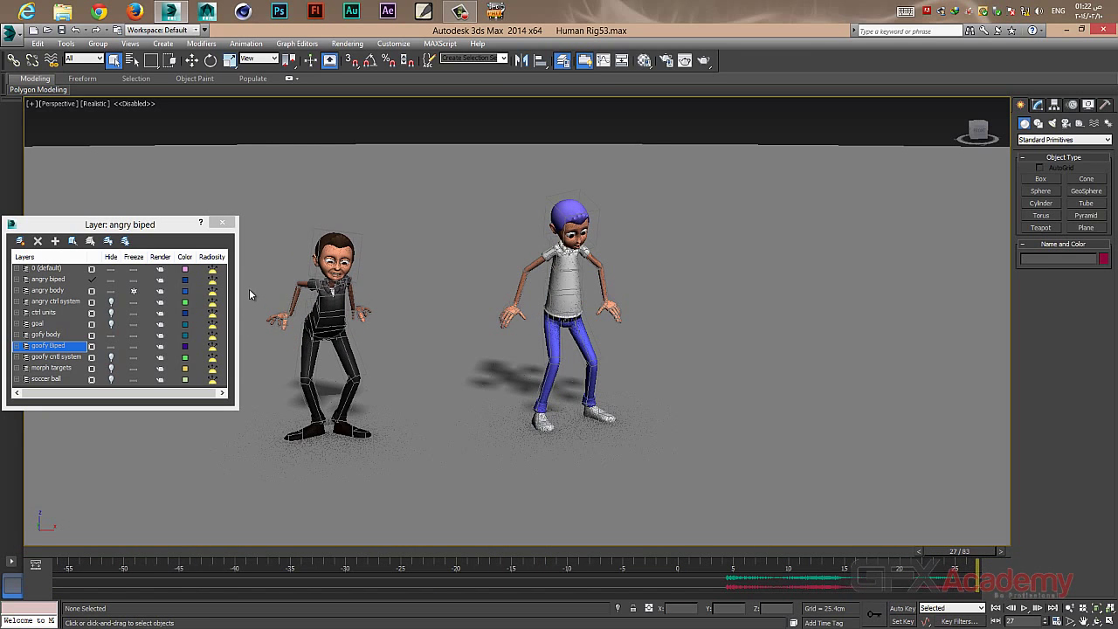
Replay the characters' animation, stop it, and scrub the timeline back to frame 3.
{"action": "left_click", "coordinate": [1024, 608]}
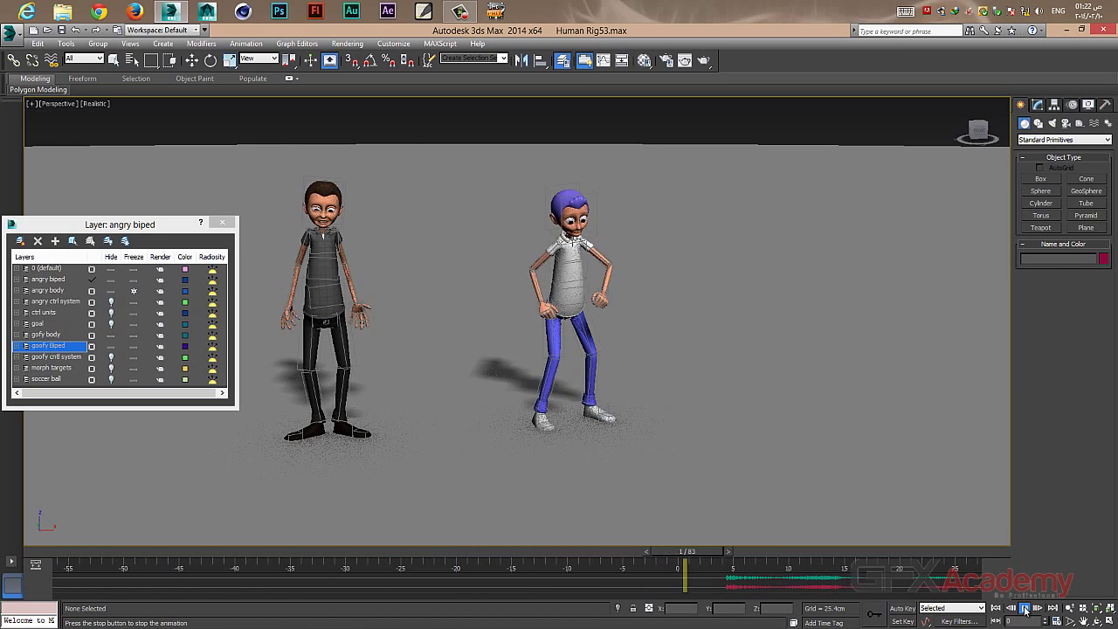
{"action": "left_click", "coordinate": [1026, 609]}
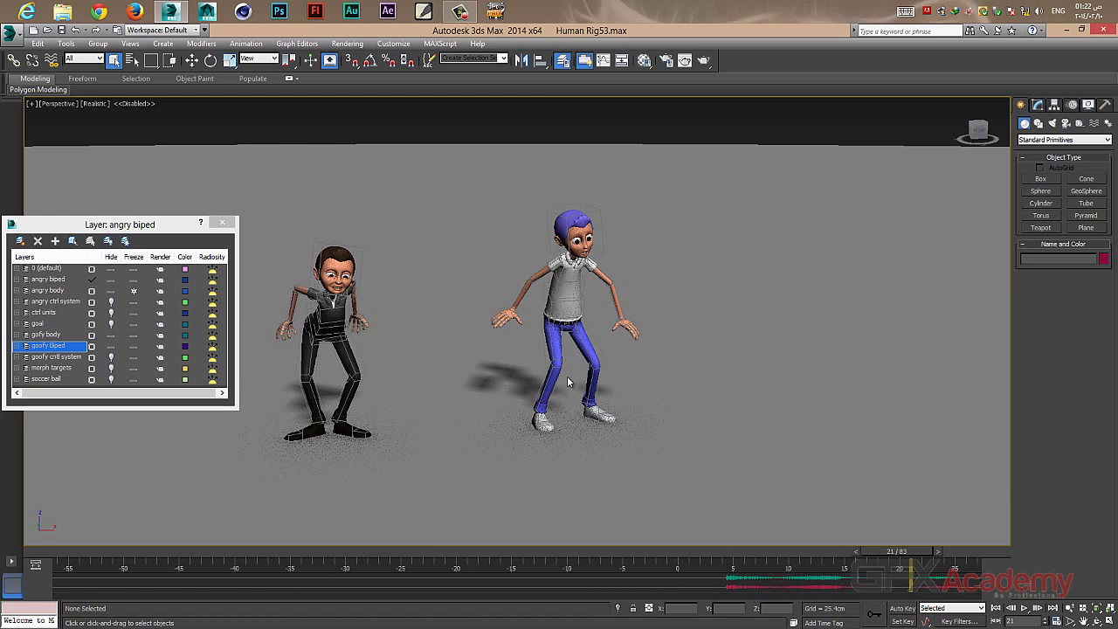
{"action": "left_click_drag", "start_coordinate": [900, 552], "coordinate": [714, 554]}
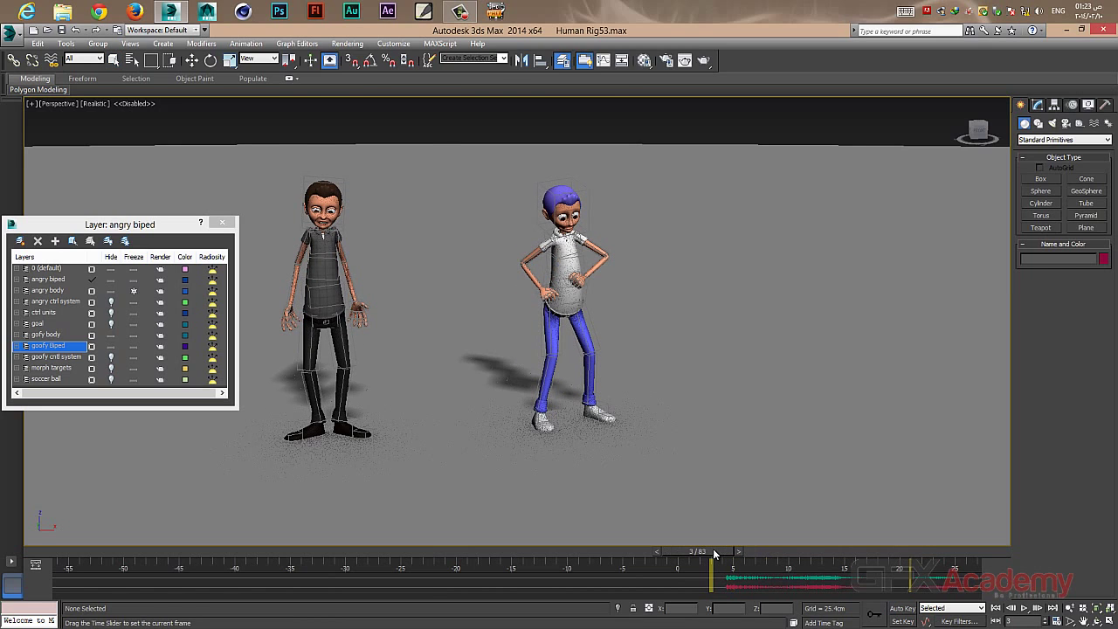
{"action": "key", "text": "q"}
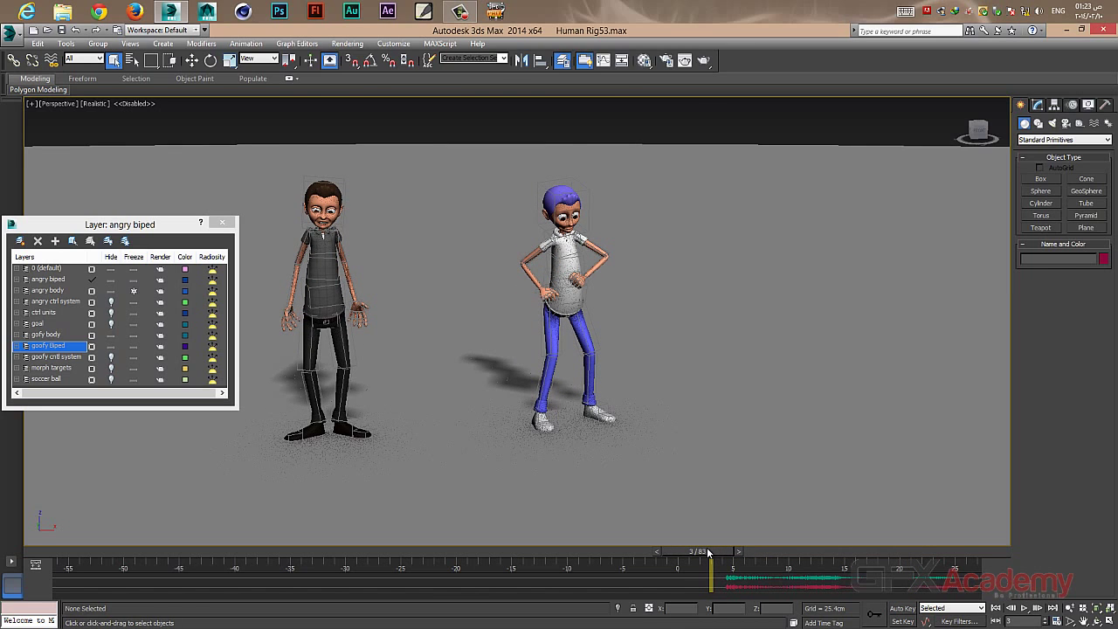
Close the layer manager and reset to an empty scene.
{"action": "left_click", "coordinate": [221, 222]}
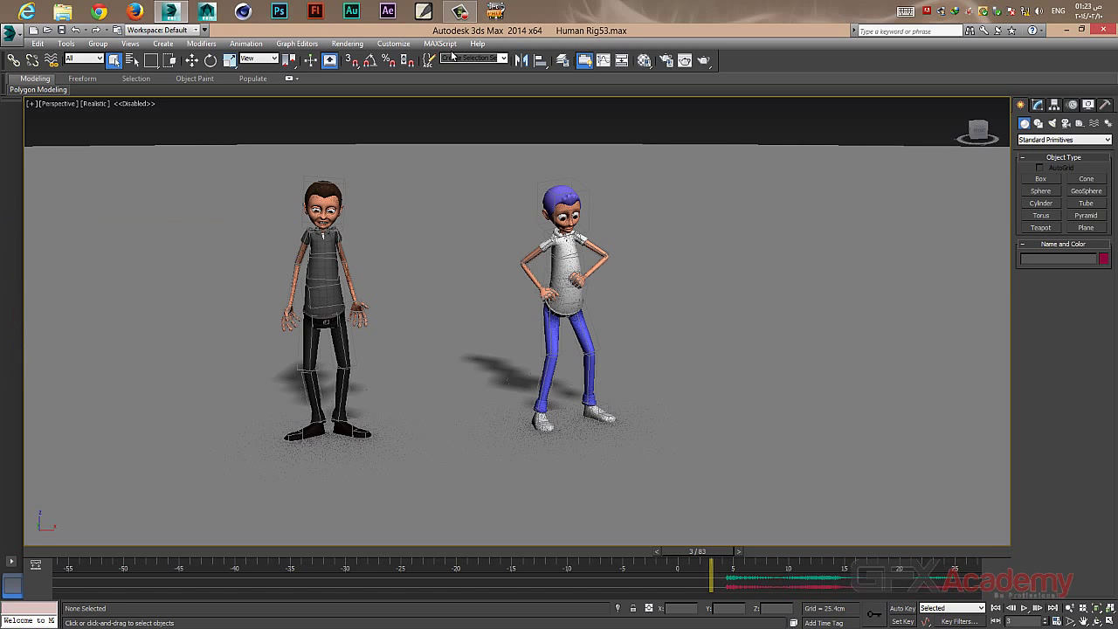
{"action": "left_click", "coordinate": [11, 33]}
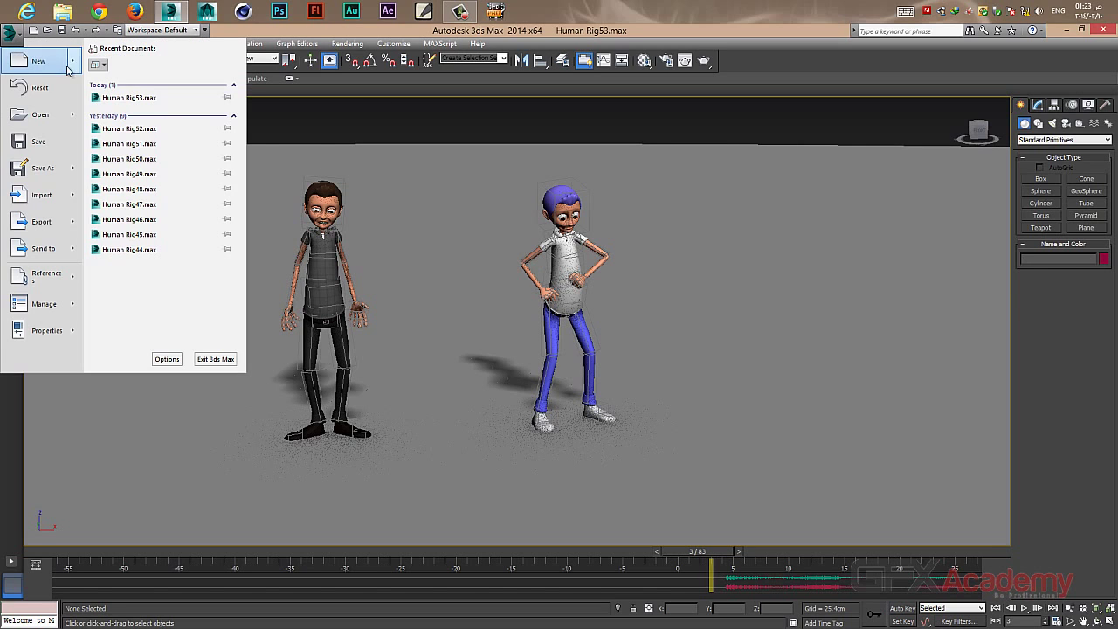
{"action": "left_click", "coordinate": [54, 87]}
{"action": "left_click", "coordinate": [570, 355]}
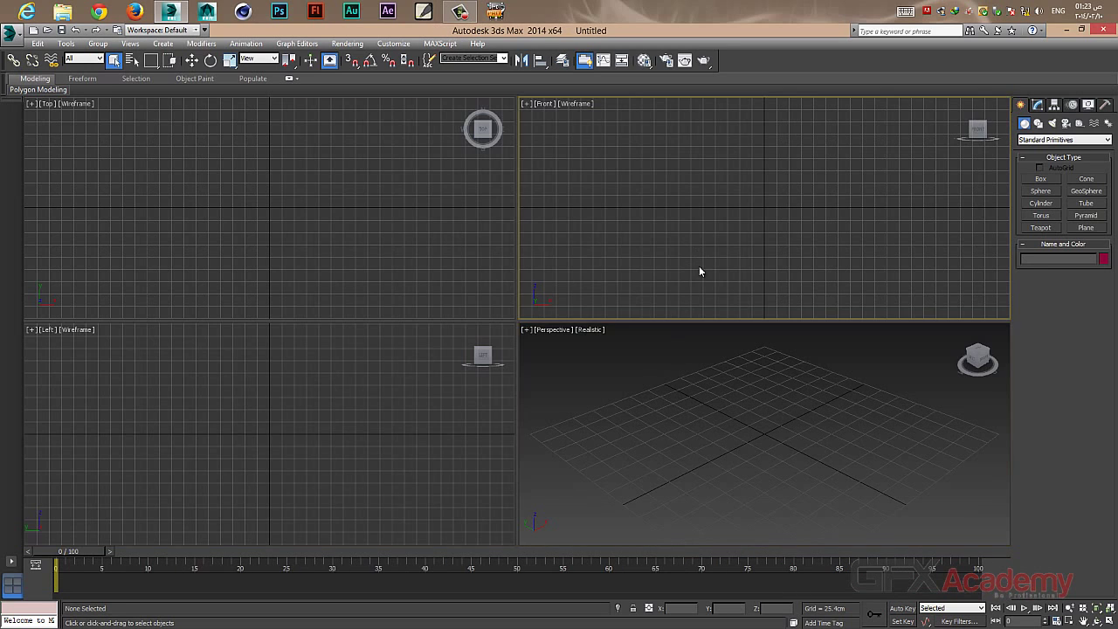
Compare the grid origin in the Front and Perspective viewports by activating each one alternately.
{"action": "left_click", "coordinate": [700, 389]}
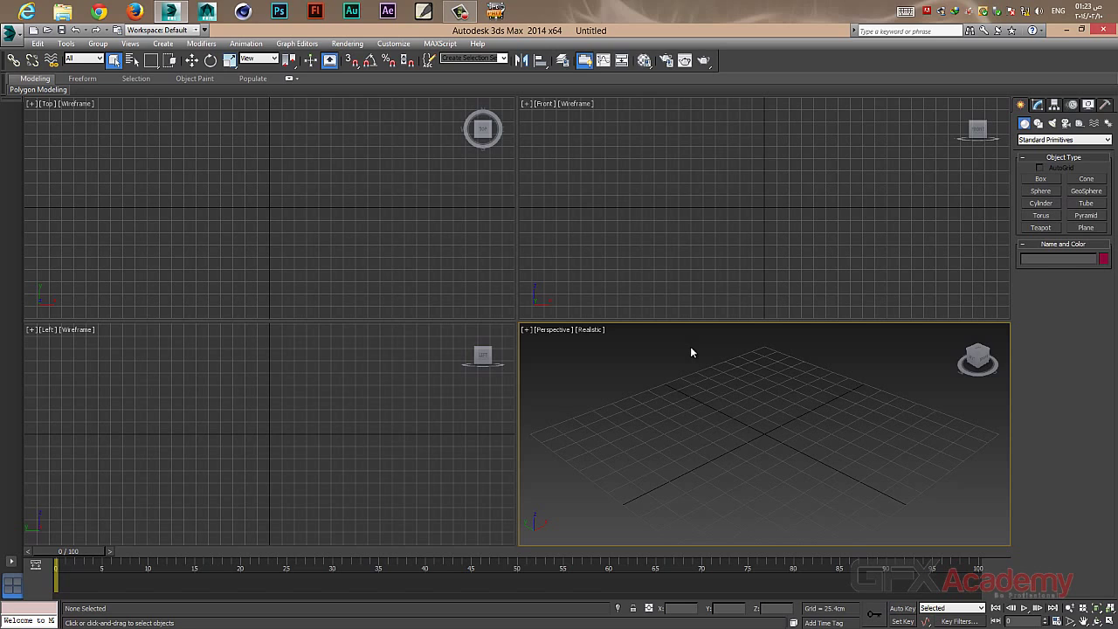
{"action": "left_click", "coordinate": [696, 274]}
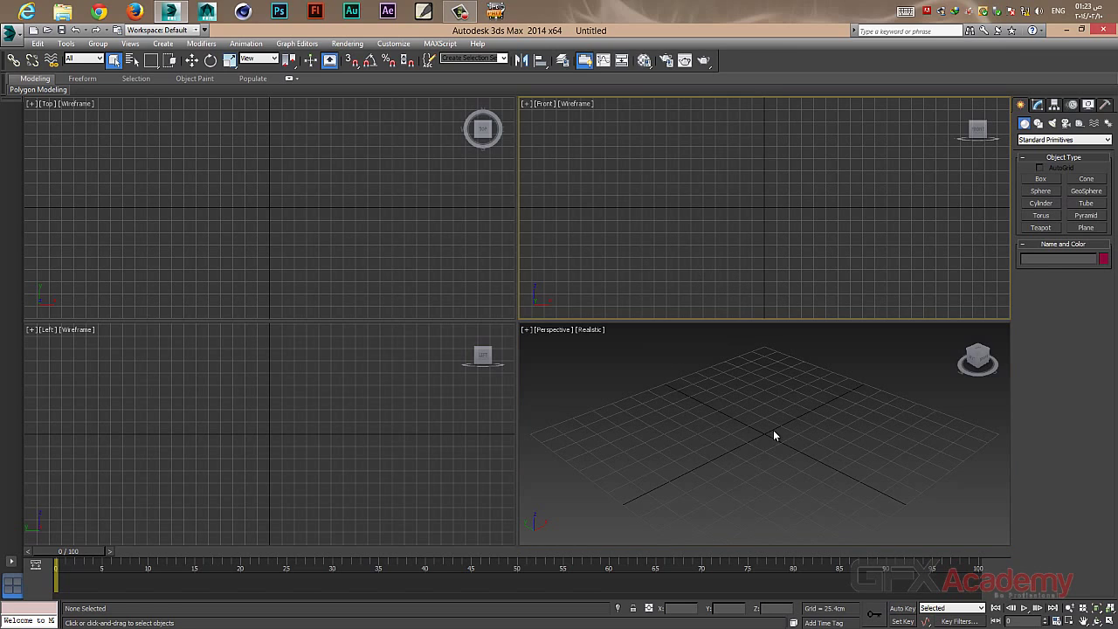
{"action": "left_click", "coordinate": [767, 439]}
{"action": "left_click", "coordinate": [764, 211]}
{"action": "left_click", "coordinate": [765, 431]}
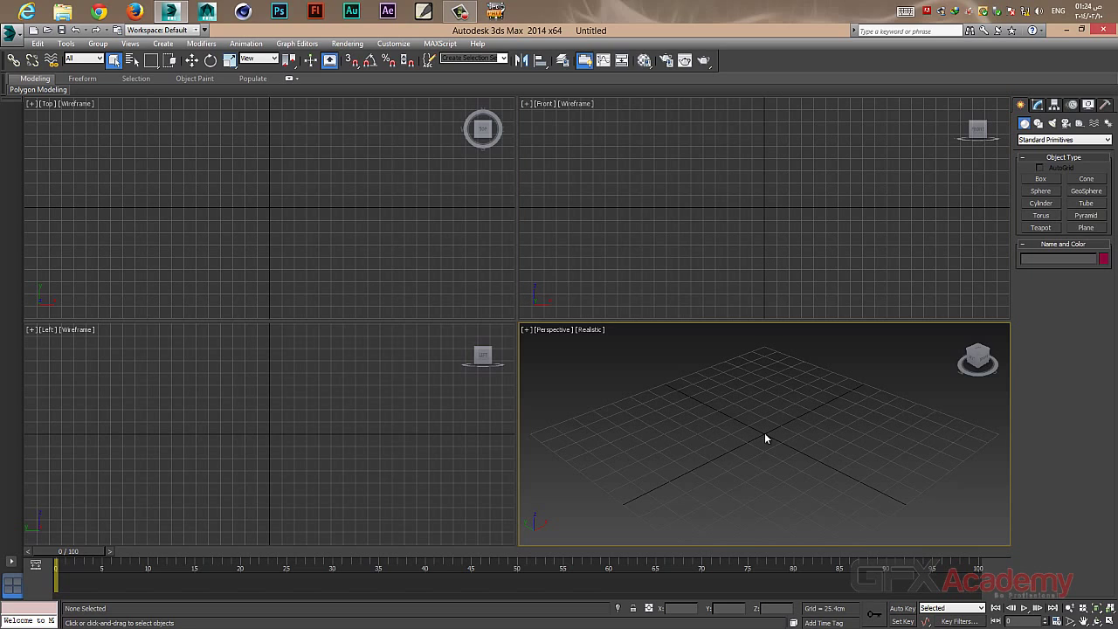
{"action": "left_click", "coordinate": [764, 212]}
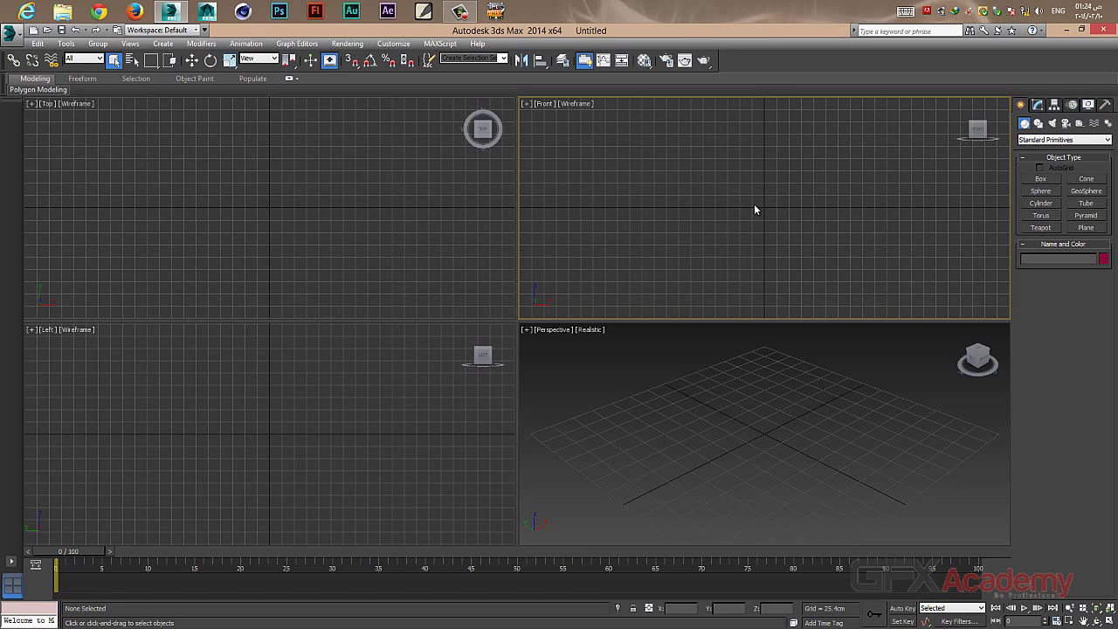
{"action": "left_click", "coordinate": [761, 433]}
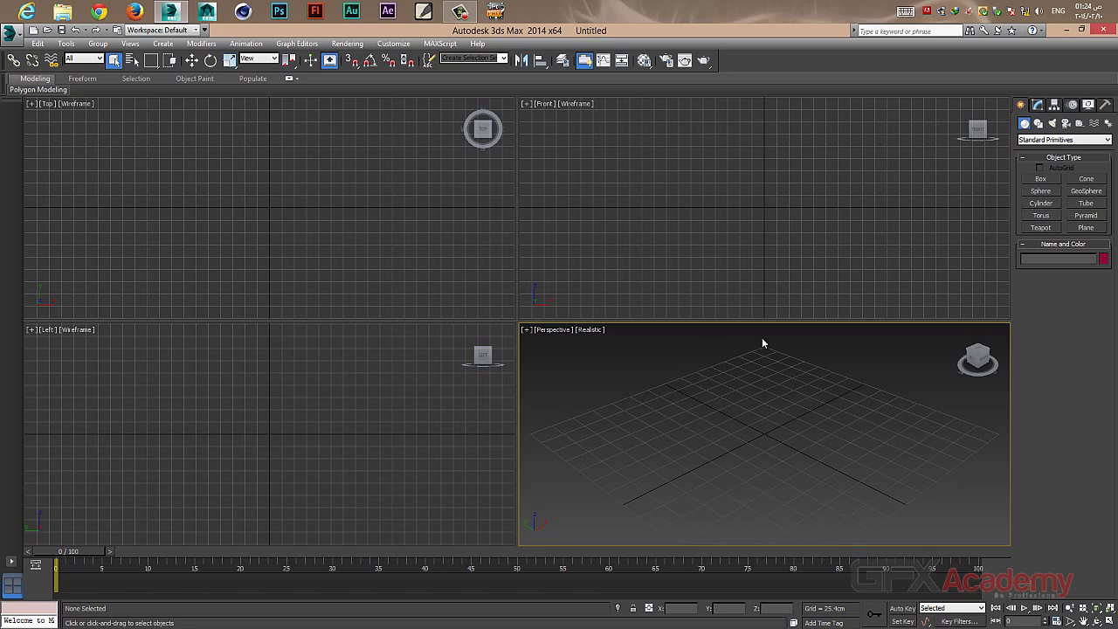
{"action": "left_click", "coordinate": [765, 212]}
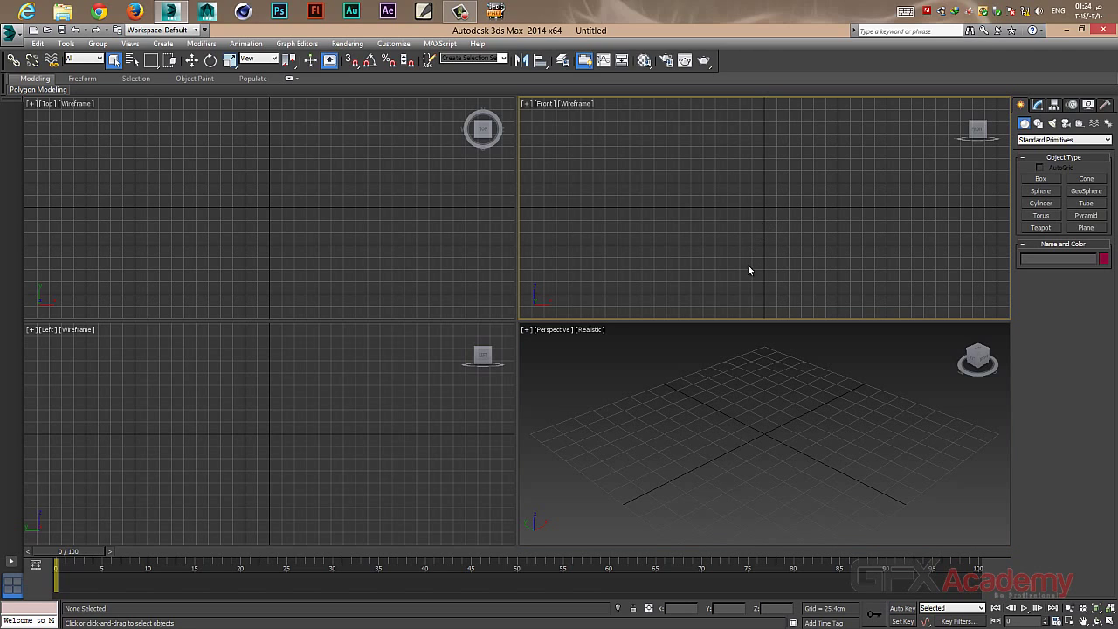
{"action": "left_click", "coordinate": [766, 437]}
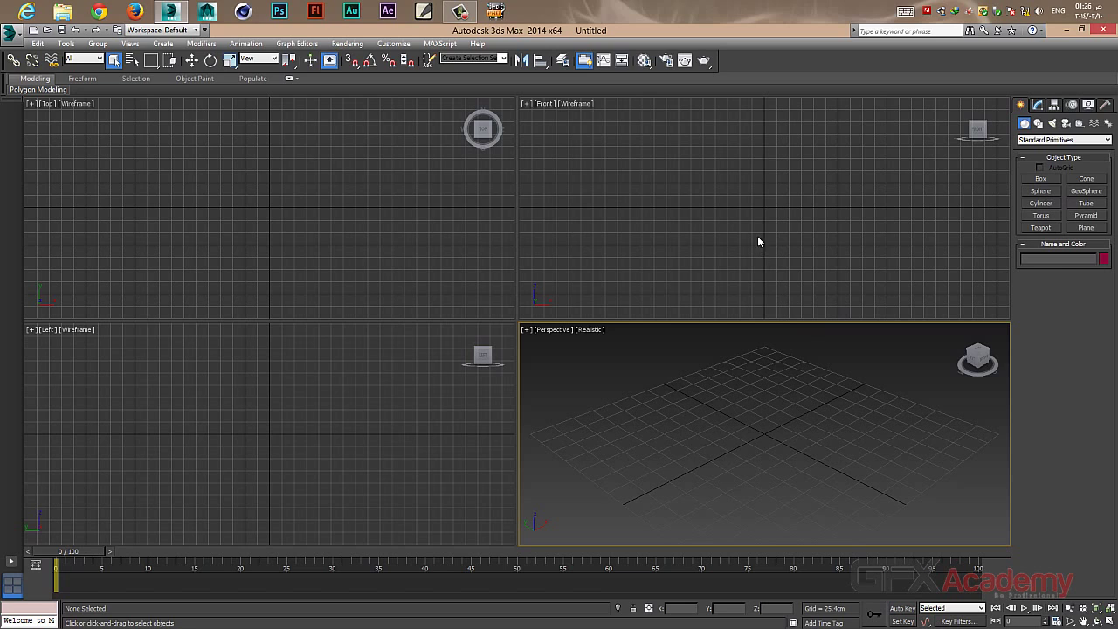
Create a sphere with a radius of about 31.4 cm at the grid origin in the Front view, and maximize the Perspective viewport.
{"action": "left_click", "coordinate": [1042, 191]}
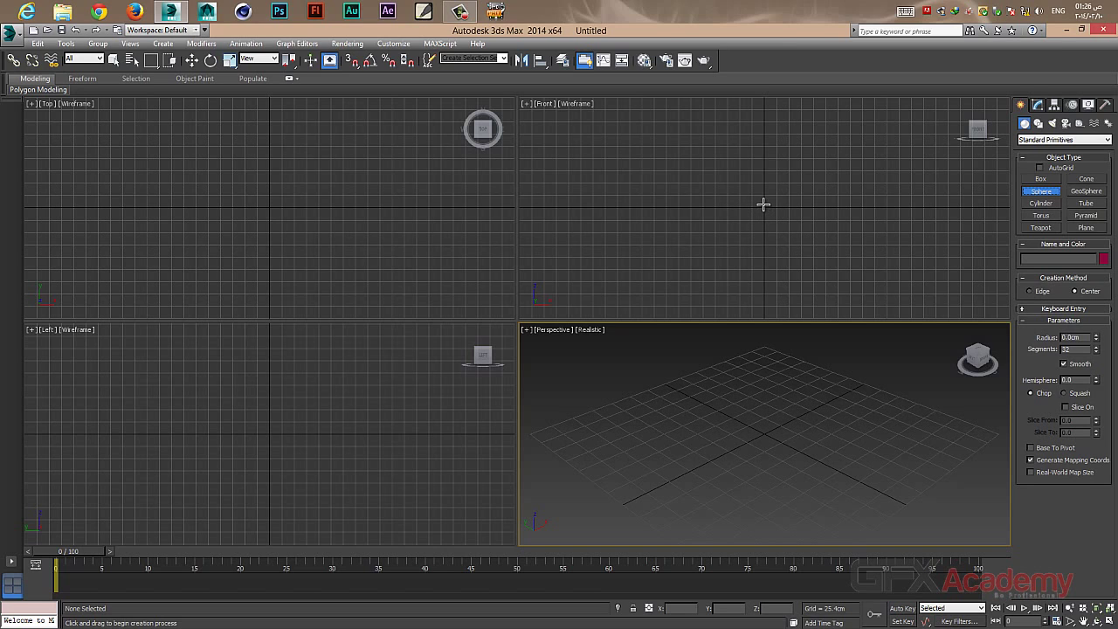
{"action": "left_click_drag", "start_coordinate": [763, 207], "coordinate": [764, 223]}
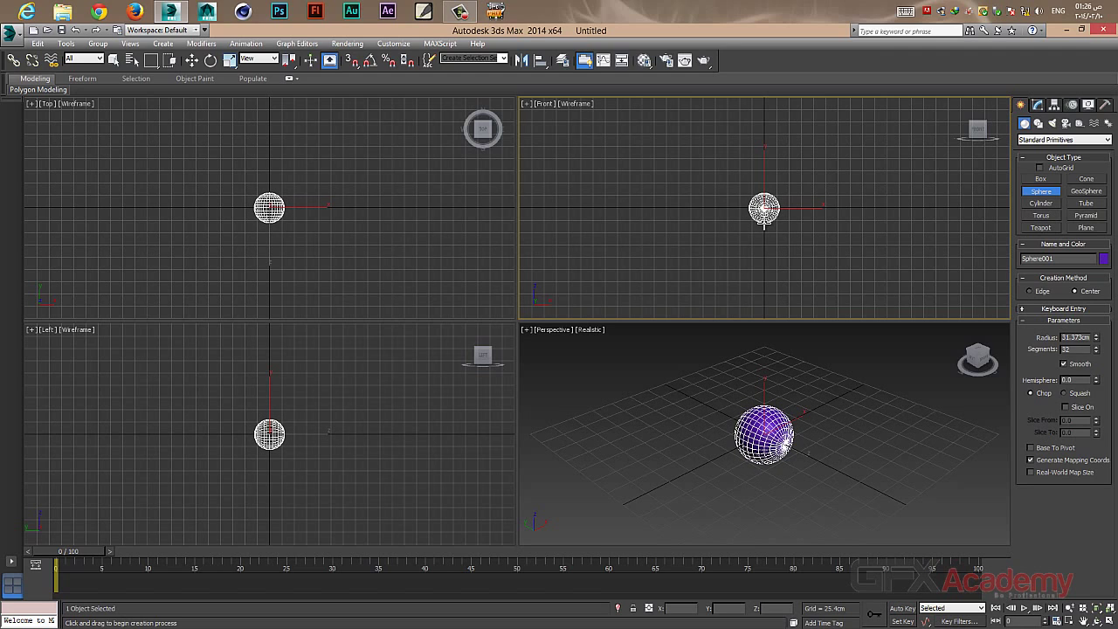
{"action": "left_click", "coordinate": [657, 380]}
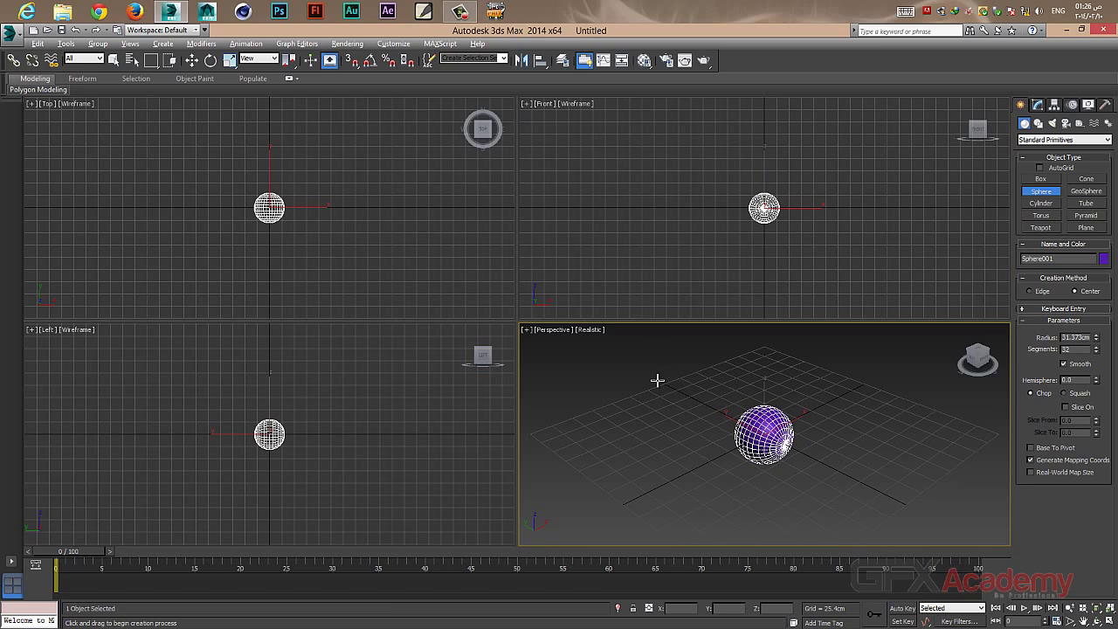
{"action": "key", "text": "alt+w"}
{"action": "scroll", "coordinate": [541, 299], "scroll_direction": "up", "scroll_amount": 2}
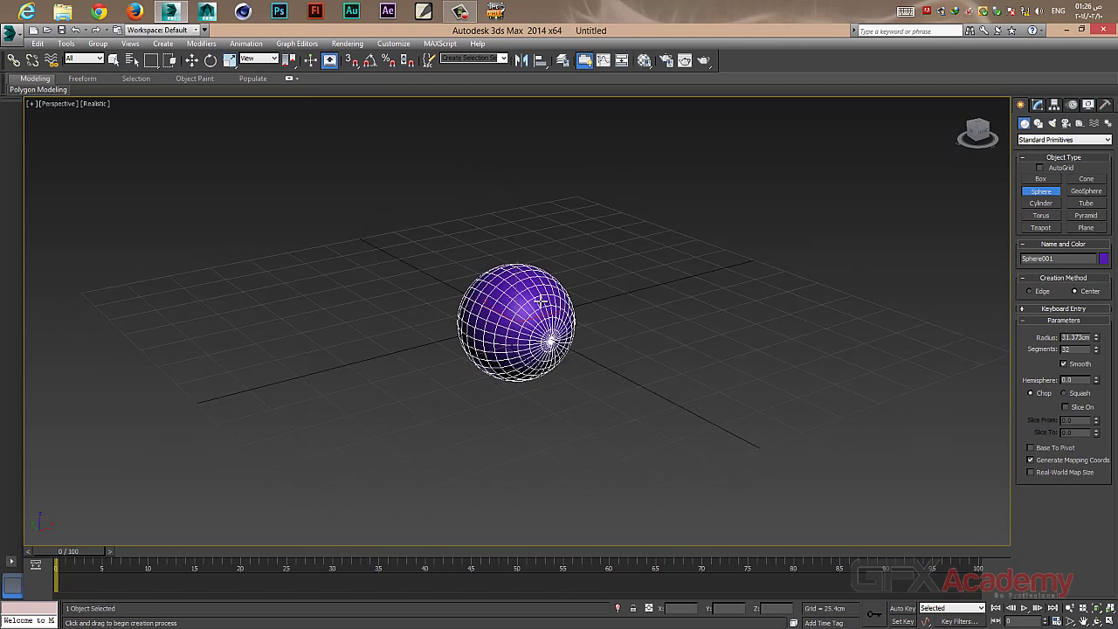
{"action": "middle_click_drag", "start_coordinate": [542, 300], "coordinate": [525, 287], "text": "alt"}
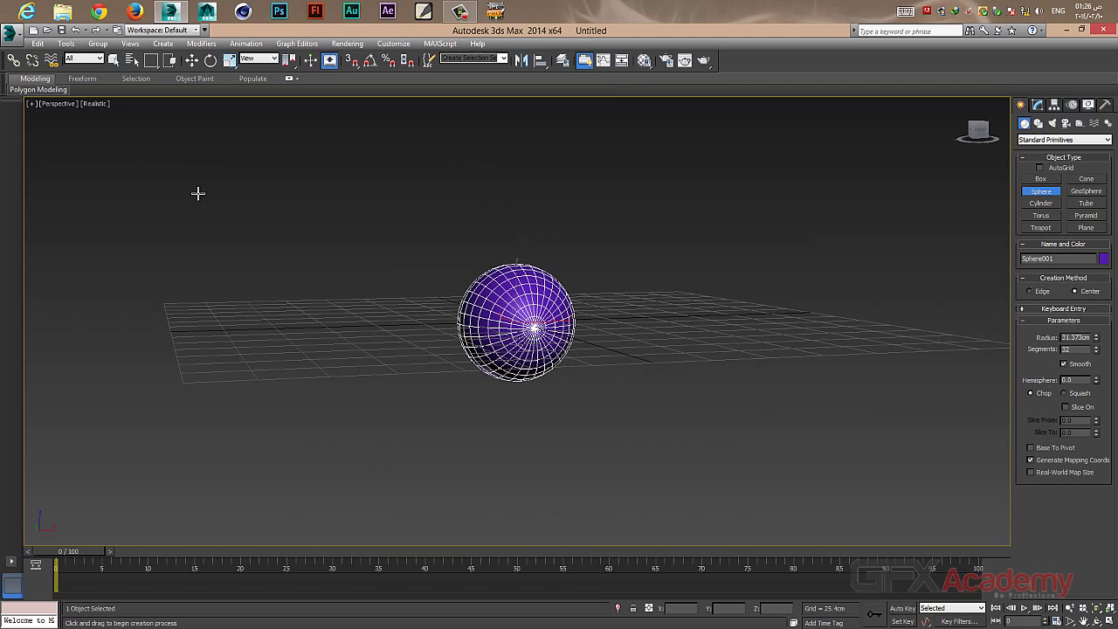
Restore the four-viewport layout and compare the sphere in the Front and Perspective views by activating each one alternately.
{"action": "key", "text": "alt+w"}
{"action": "scroll", "coordinate": [725, 349], "scroll_direction": "up", "scroll_amount": 2}
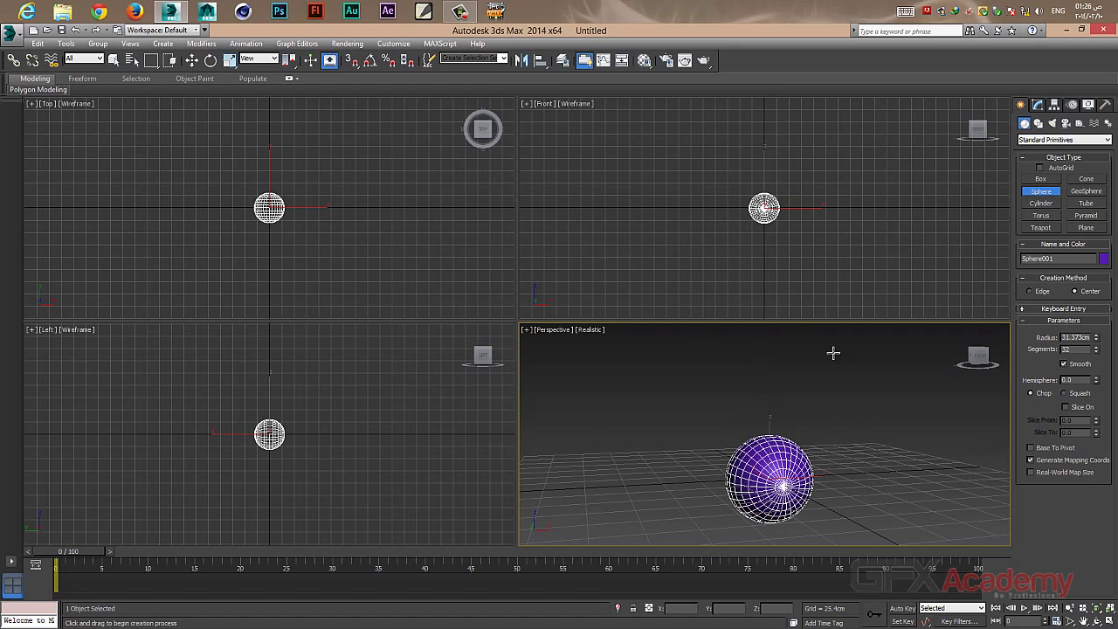
{"action": "mouse_move", "coordinate": [744, 407]}
{"action": "middle_mouse_down", "text": "alt"}
{"action": "mouse_move", "coordinate": [730, 392]}
{"action": "mouse_move", "coordinate": [758, 387]}
{"action": "mouse_move", "coordinate": [757, 410]}
{"action": "middle_mouse_up", "text": "alt"}
{"action": "scroll", "coordinate": [730, 392], "scroll_direction": "down", "scroll_amount": 3}
{"action": "right_click", "coordinate": [691, 282]}
{"action": "right_click", "coordinate": [691, 373]}
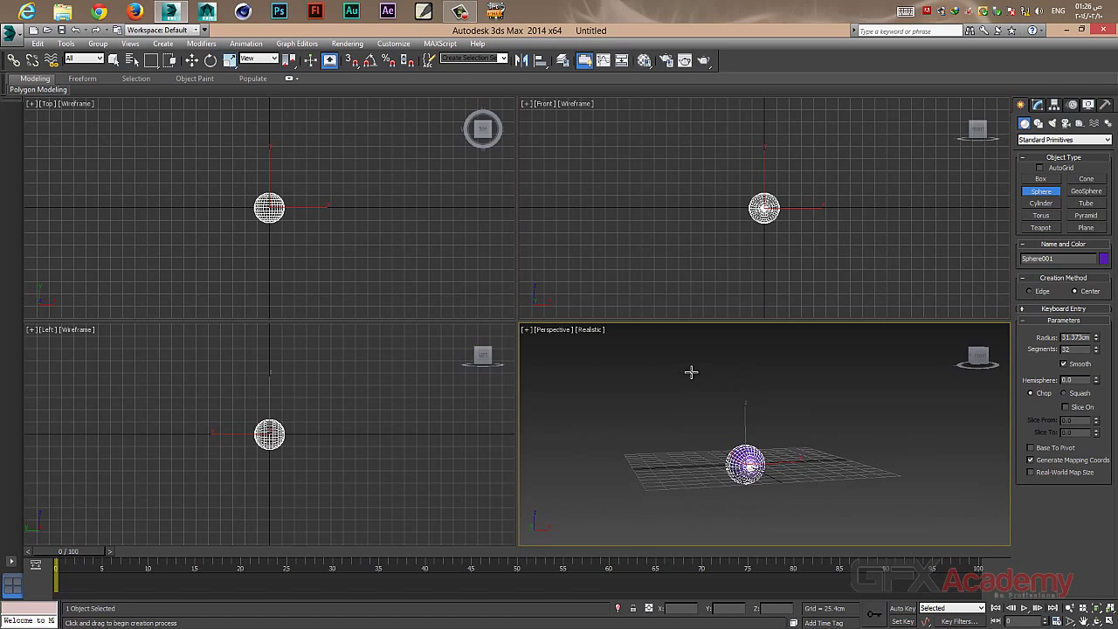
{"action": "right_click", "coordinate": [672, 286]}
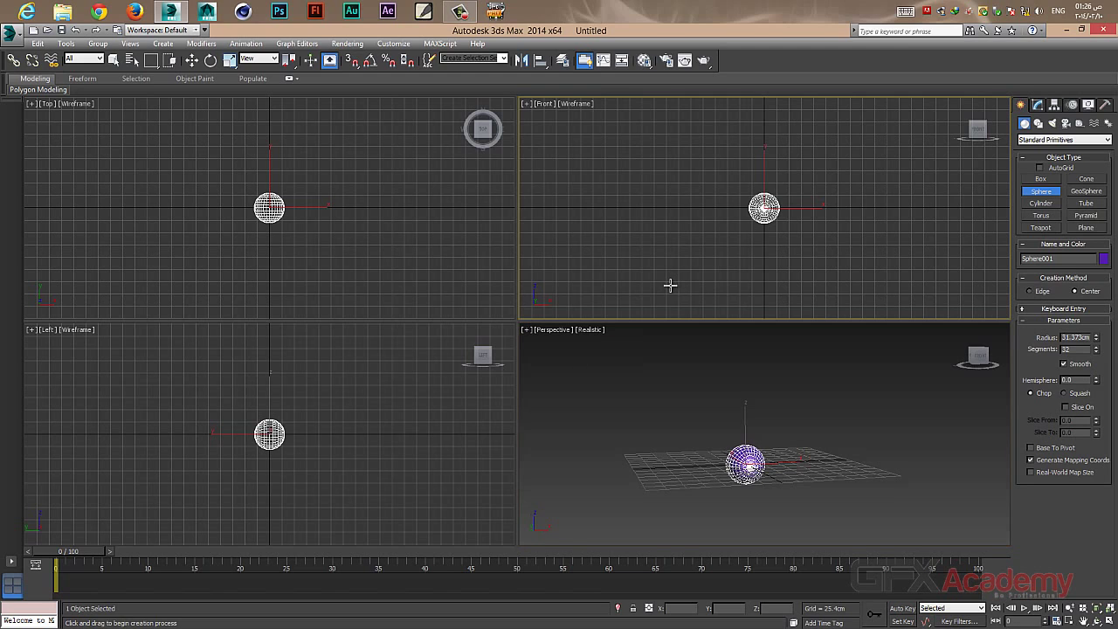
{"action": "right_click", "coordinate": [670, 371]}
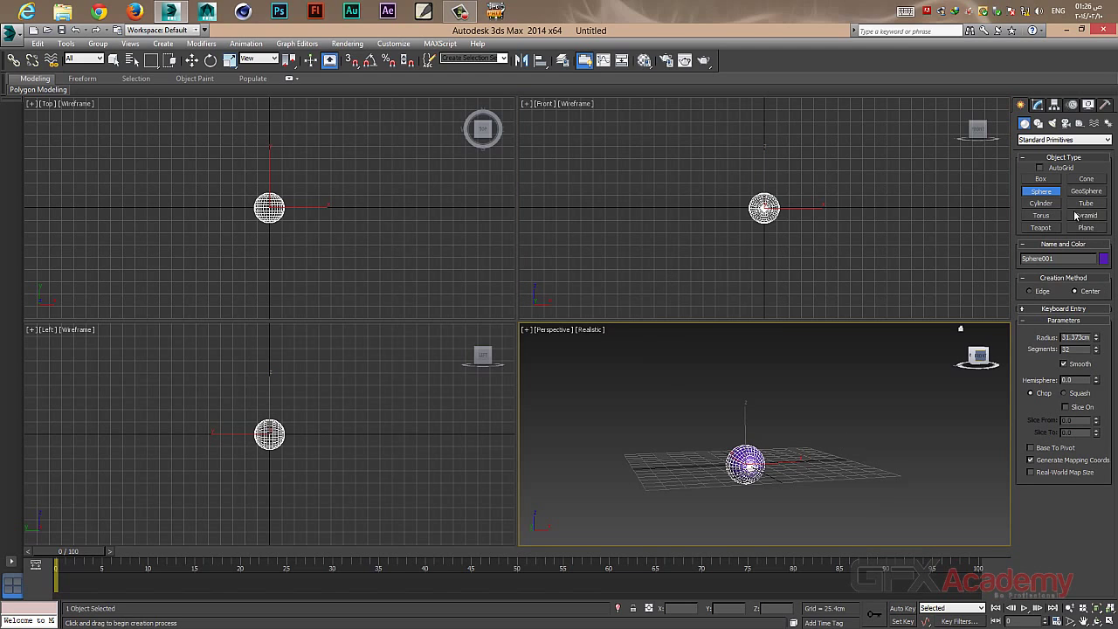
Exit sphere creation, delete the sphere, and activate the Move tool.
{"action": "right_click", "coordinate": [841, 428]}
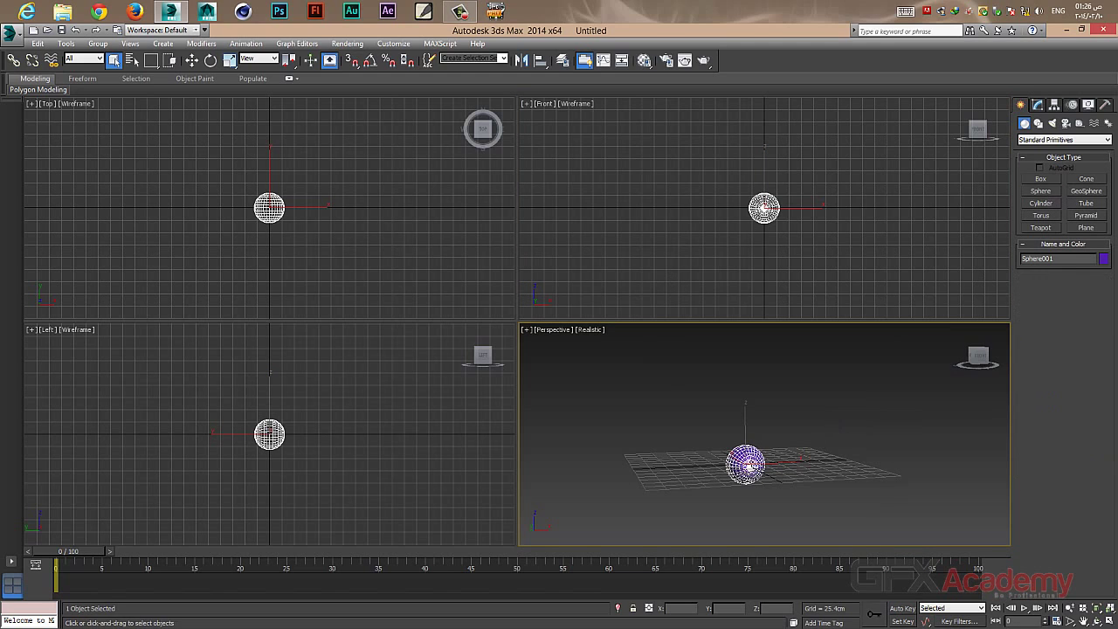
{"action": "key", "text": "Delete"}
{"action": "key", "text": "w"}
{"action": "scroll", "coordinate": [749, 442], "scroll_direction": "up", "scroll_amount": 5}
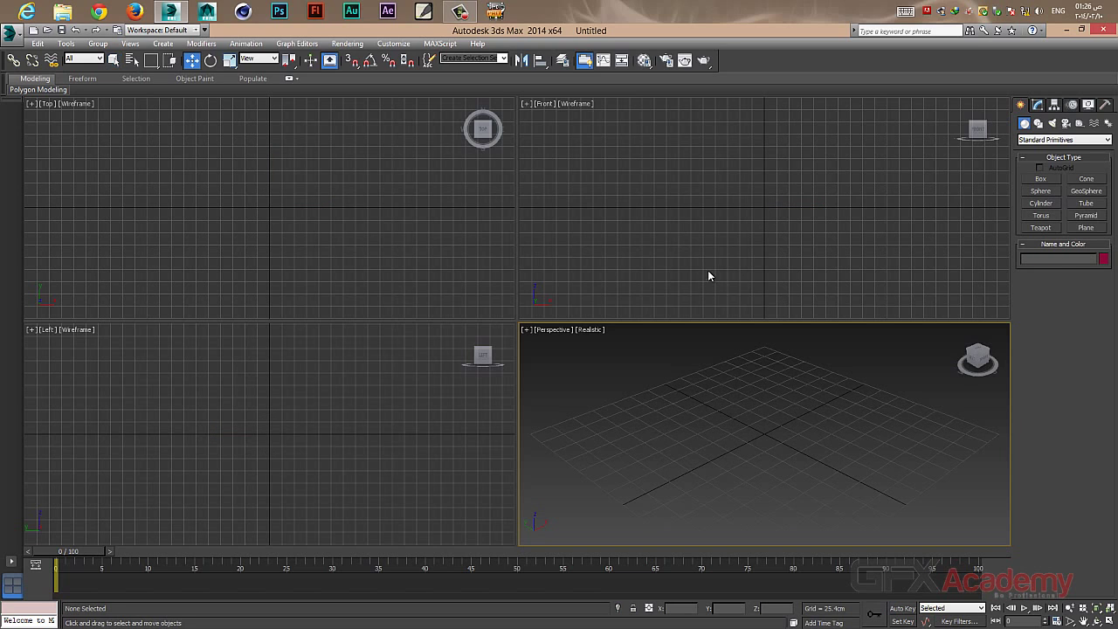
Activate the Front, Perspective, Top and Left viewports in turn, ending with Perspective as the active one.
{"action": "right_click", "coordinate": [708, 270]}
{"action": "right_click", "coordinate": [705, 374]}
{"action": "right_click", "coordinate": [542, 279]}
{"action": "right_click", "coordinate": [455, 297]}
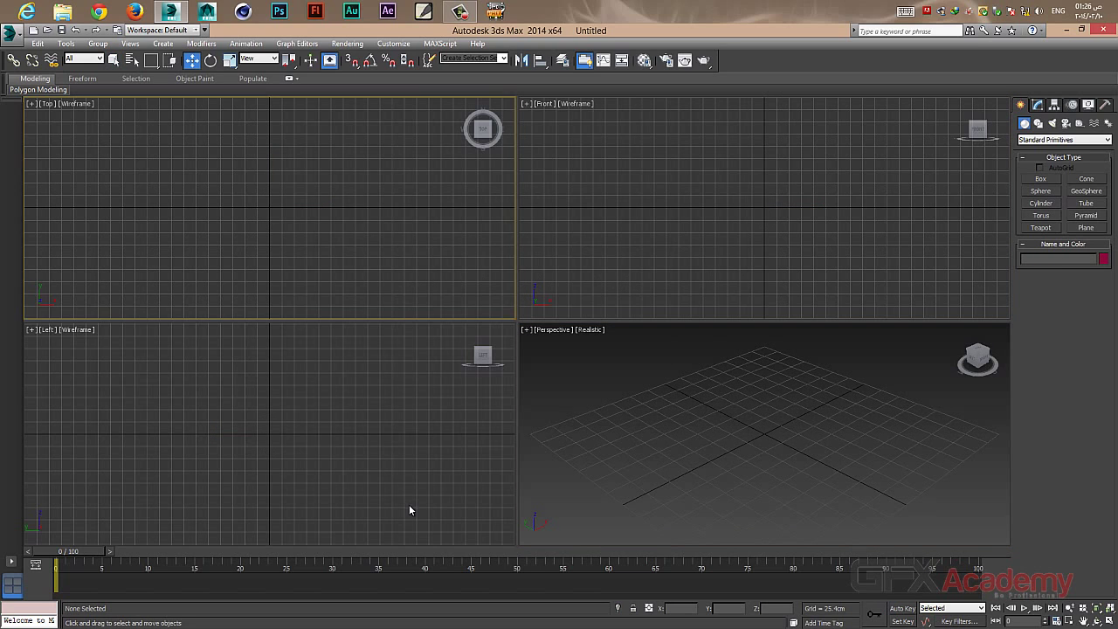
{"action": "right_click", "coordinate": [409, 504]}
{"action": "right_click", "coordinate": [581, 477]}
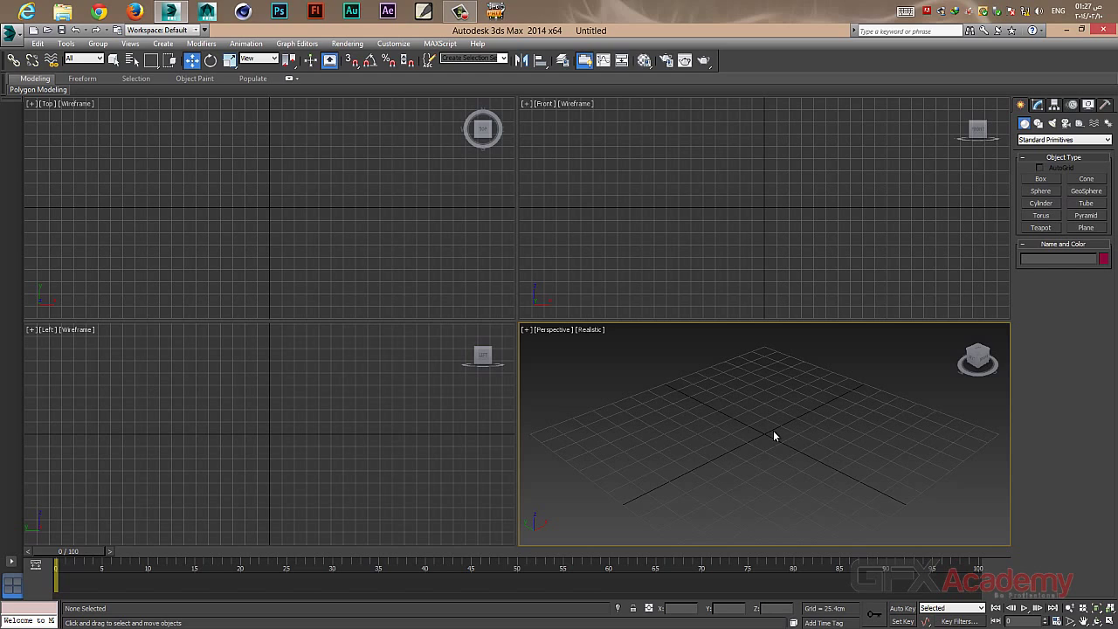
Create a sphere at the grid origin in the Perspective view and set its radius to 25 cm.
{"action": "left_click", "coordinate": [1041, 192]}
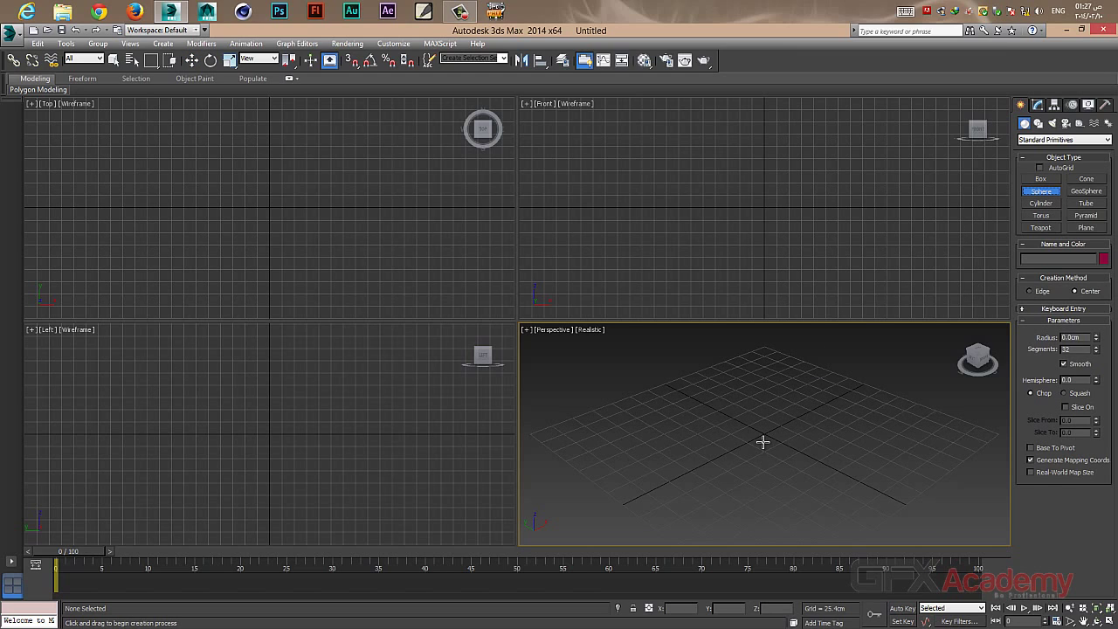
{"action": "left_click_drag", "start_coordinate": [765, 432], "coordinate": [772, 457]}
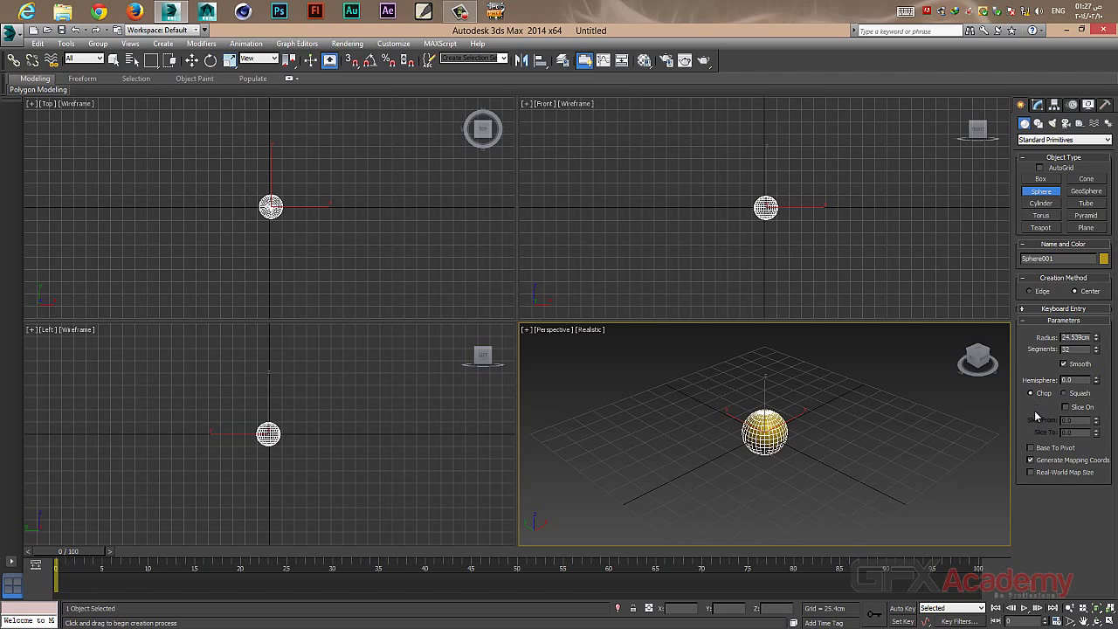
{"action": "double_click", "coordinate": [1067, 337]}
{"action": "type", "text": "25"}
{"action": "key", "text": "Return"}
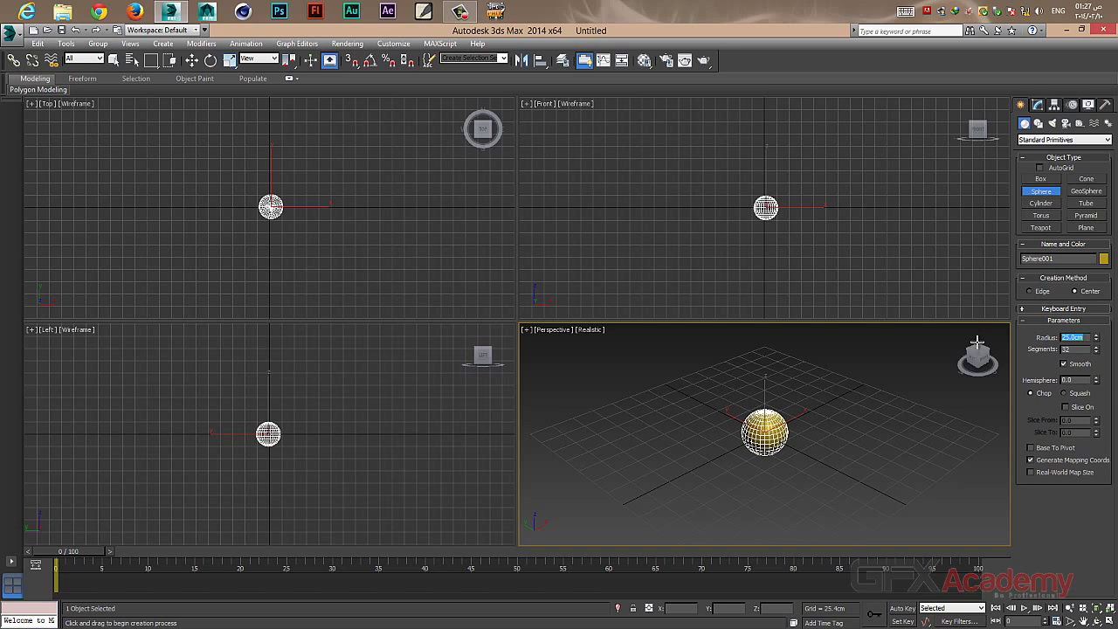
Set the sphere's segments to 30, then switch to the Move tool and deselect the sphere.
{"action": "left_click_drag", "start_coordinate": [1097, 349], "coordinate": [1102, 376]}
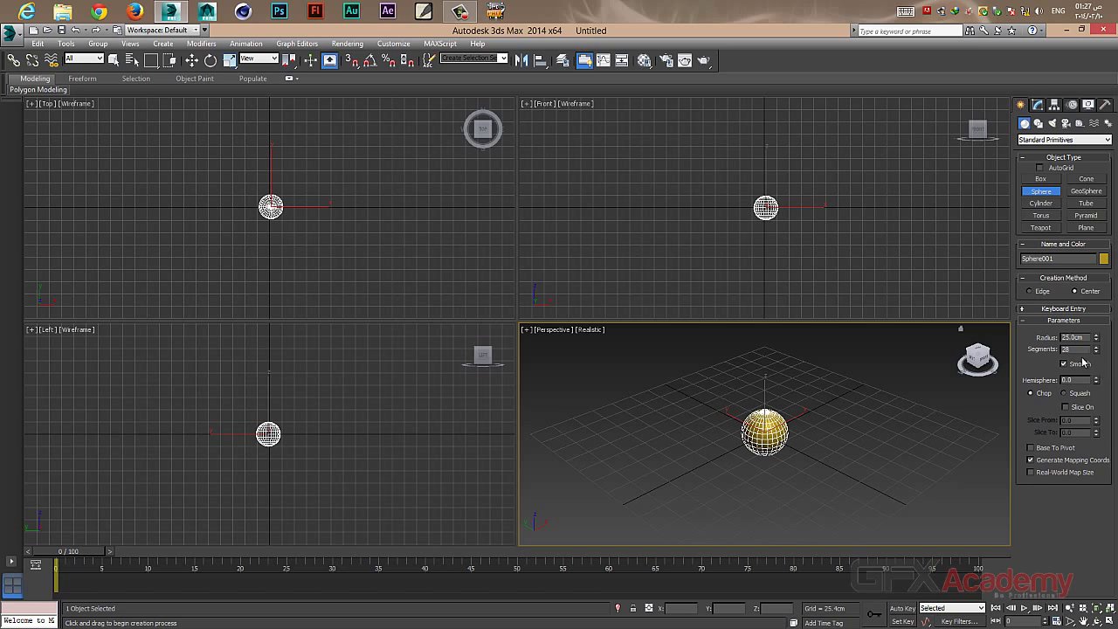
{"action": "type", "text": "30"}
{"action": "key", "text": "Return"}
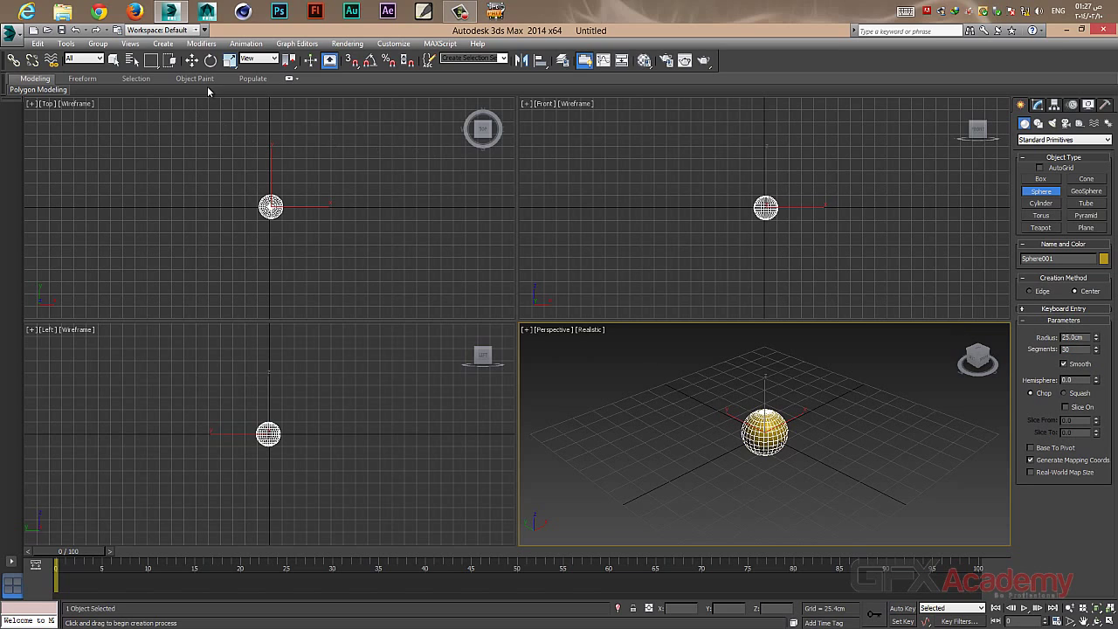
{"action": "left_click", "coordinate": [191, 59]}
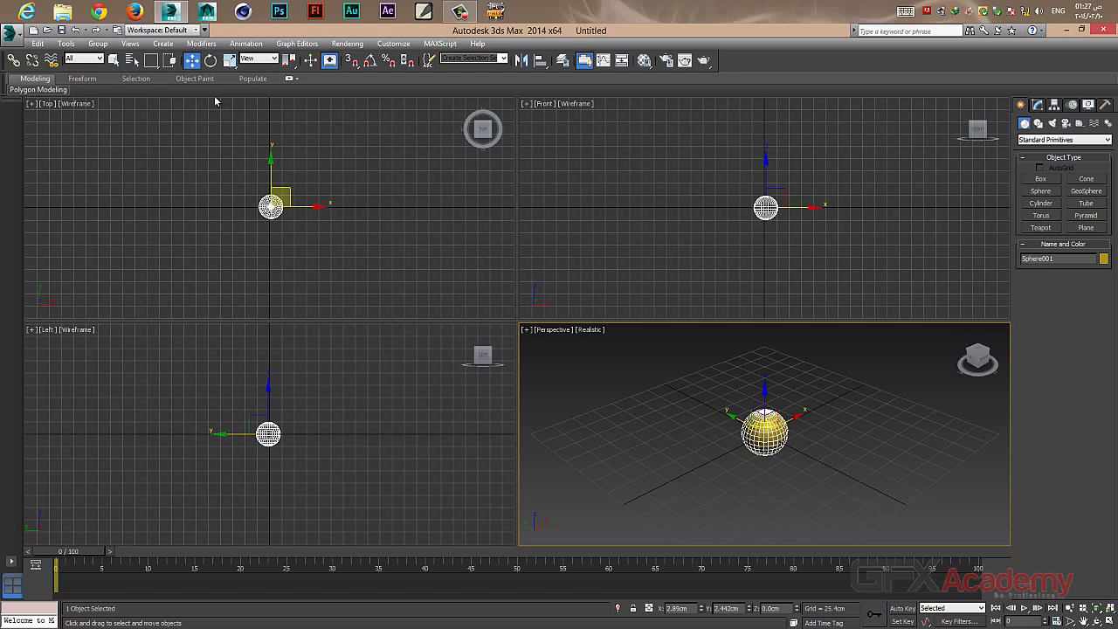
{"action": "left_click", "coordinate": [651, 386]}
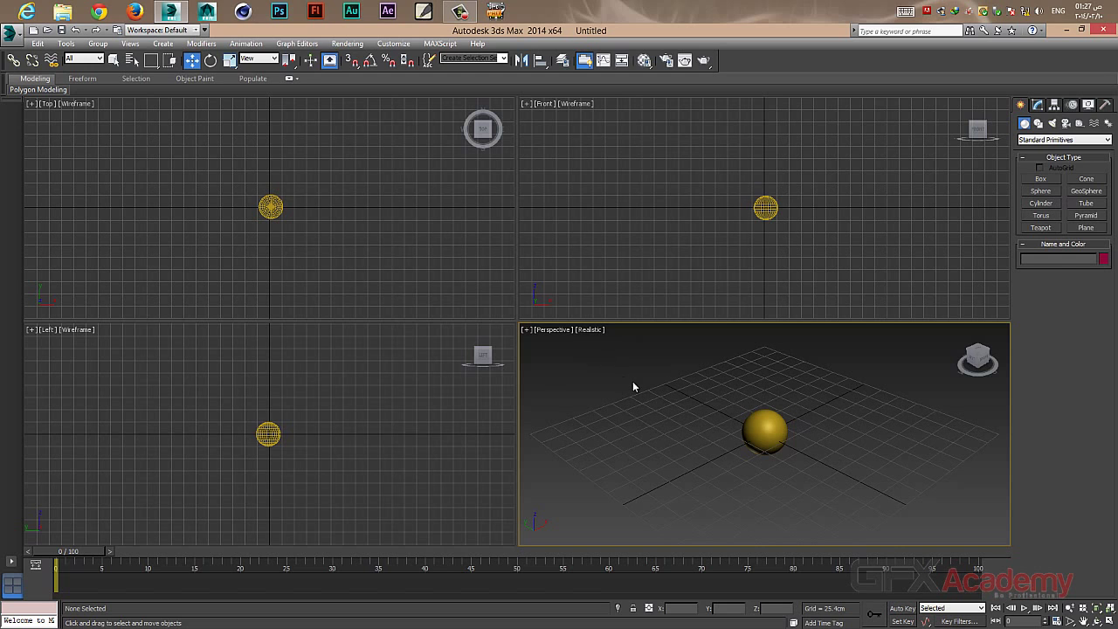
Examine the sphere and grid from several angles in the maximized Perspective view, and select the sphere.
{"action": "key", "text": "alt+w"}
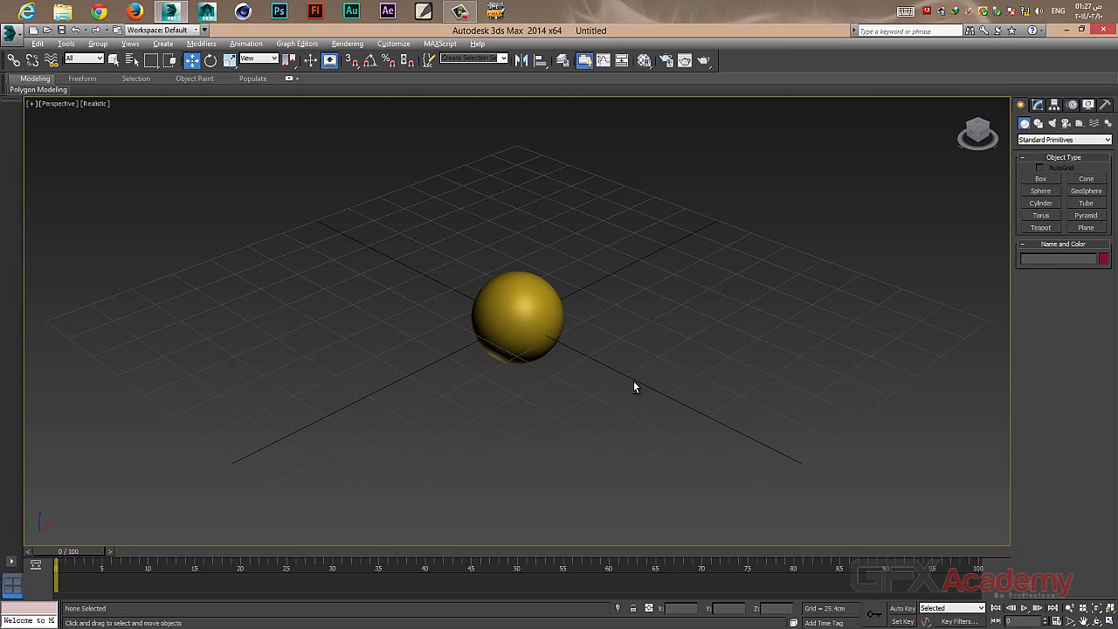
{"action": "middle_click_drag", "start_coordinate": [719, 392], "coordinate": [739, 376], "text": "alt"}
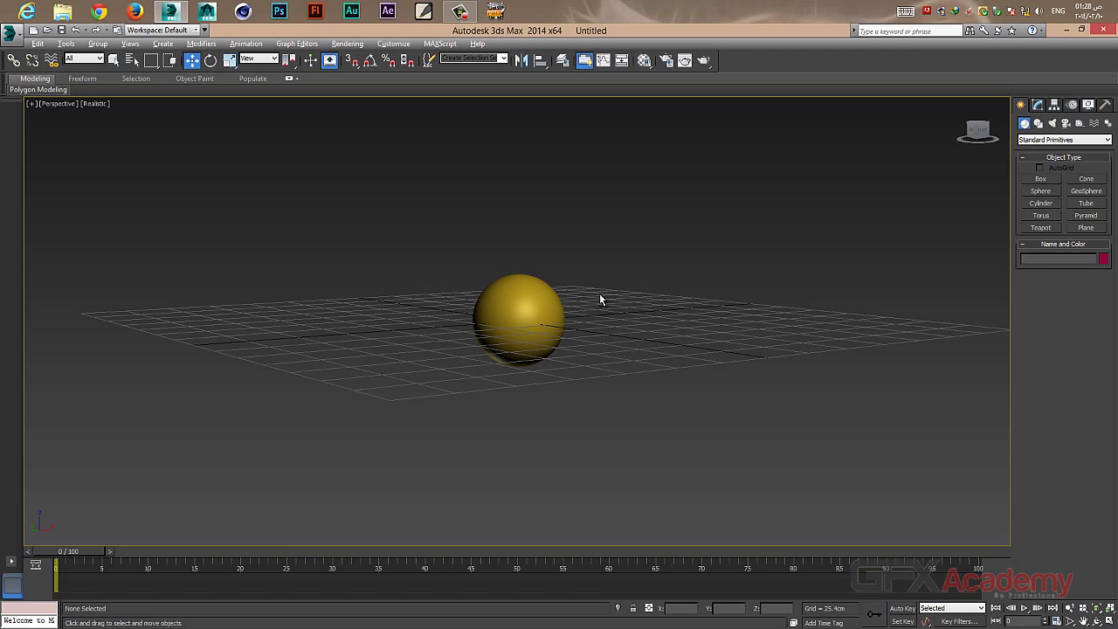
{"action": "middle_click_drag", "start_coordinate": [600, 300], "coordinate": [565, 288], "text": "alt"}
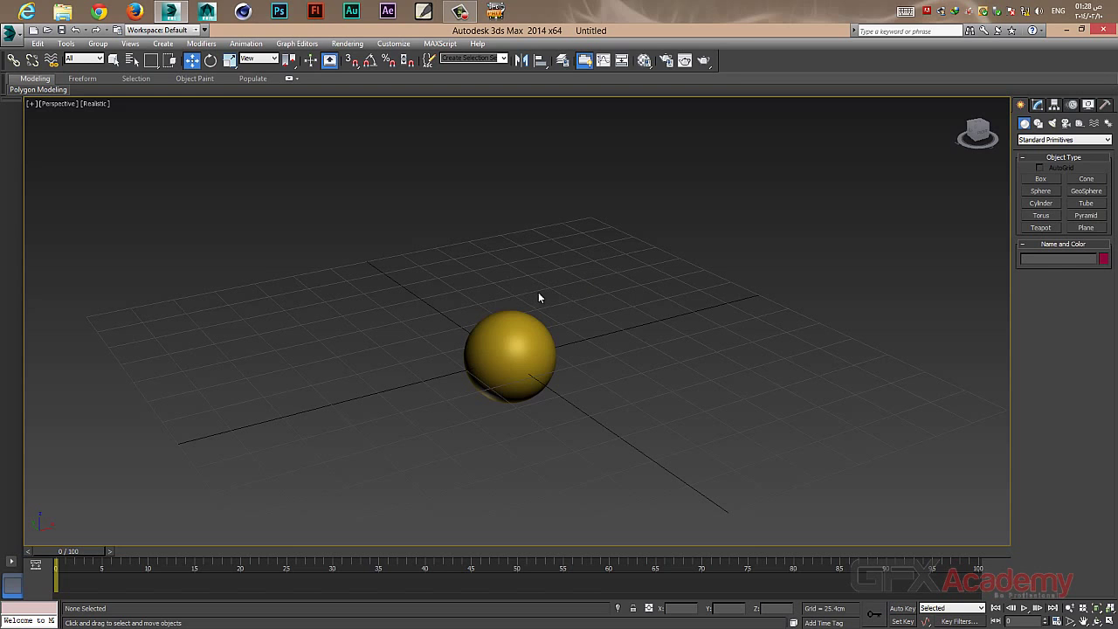
{"action": "middle_click_drag", "start_coordinate": [539, 297], "coordinate": [529, 330]}
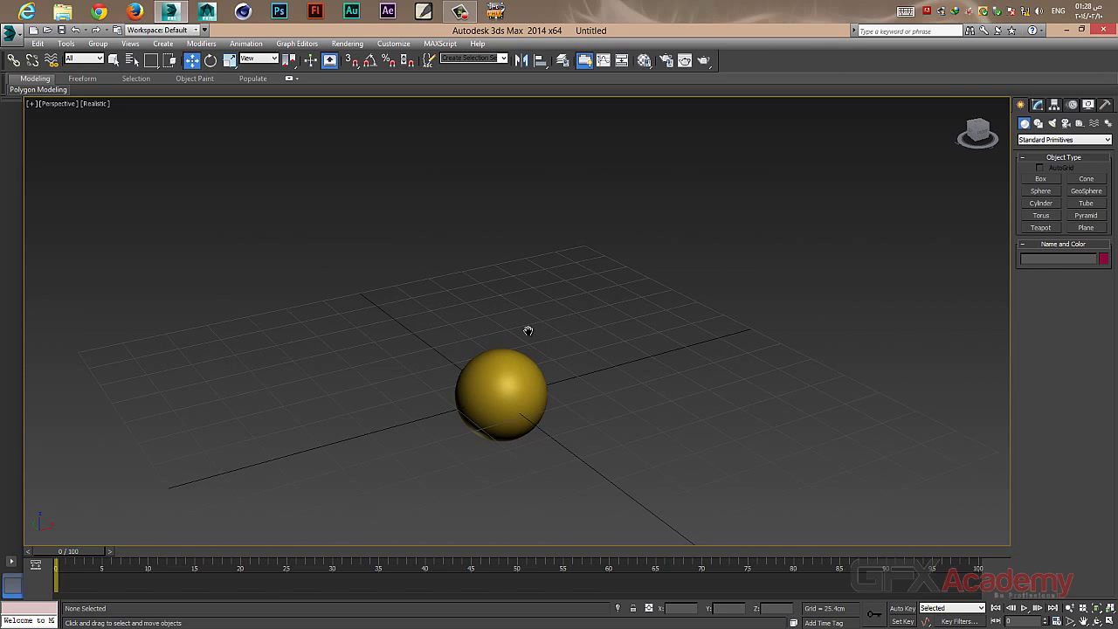
{"action": "left_click", "coordinate": [520, 373]}
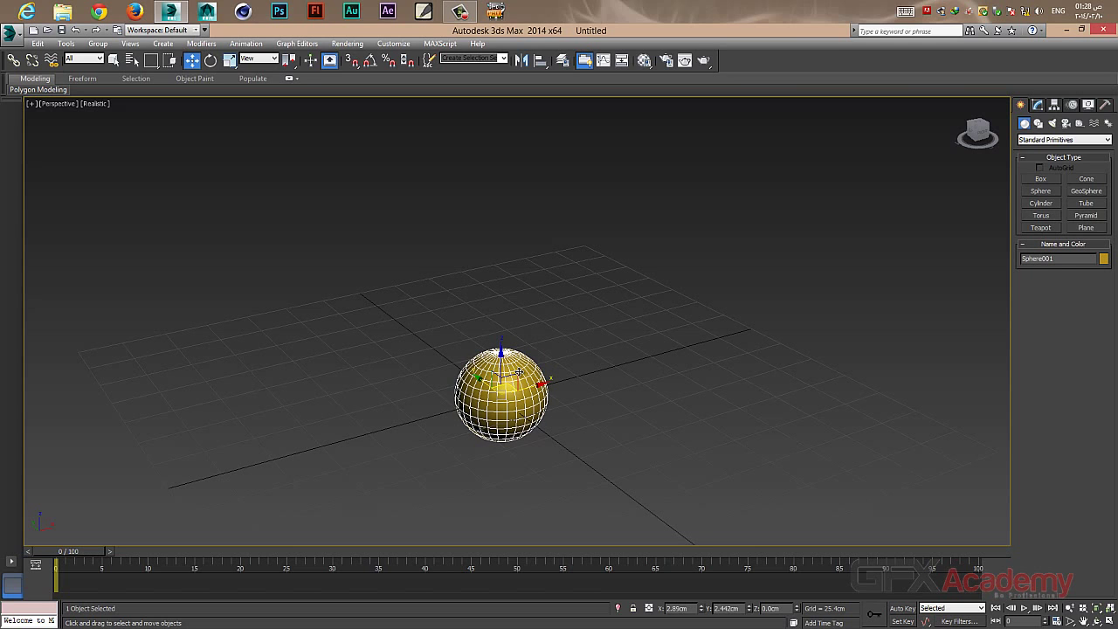
{"action": "mouse_move", "coordinate": [520, 372]}
{"action": "middle_mouse_down", "text": "alt"}
{"action": "mouse_move", "coordinate": [616, 306]}
{"action": "mouse_move", "coordinate": [604, 270]}
{"action": "mouse_move", "coordinate": [601, 323]}
{"action": "mouse_move", "coordinate": [559, 334]}
{"action": "mouse_move", "coordinate": [599, 350]}
{"action": "mouse_move", "coordinate": [505, 379]}
{"action": "middle_mouse_up", "text": "alt"}
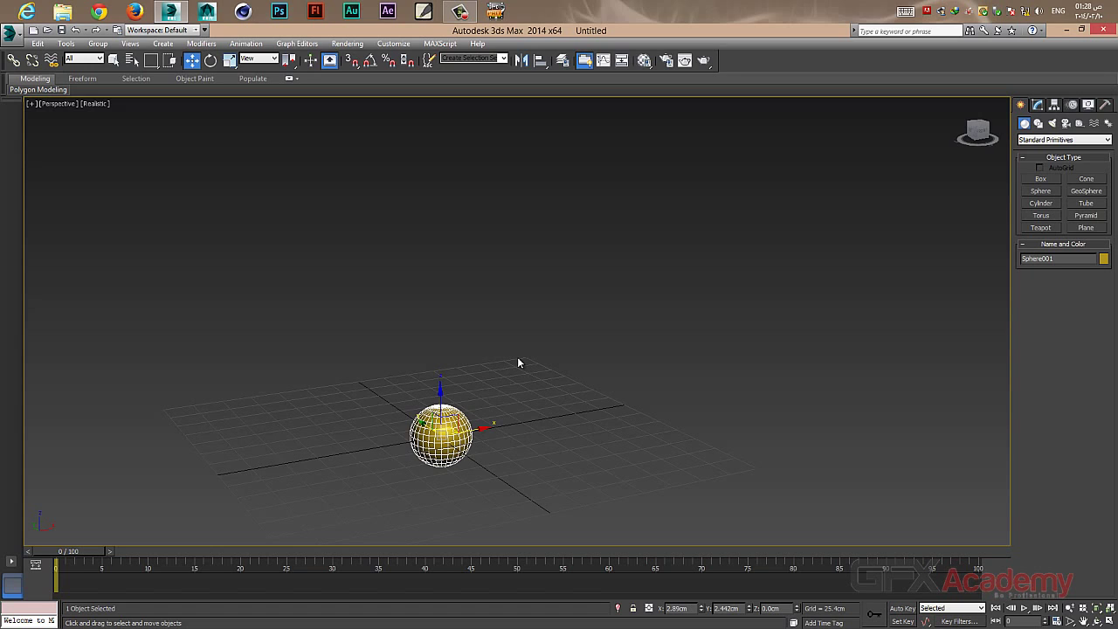
Restore the four-viewport layout, set the timeline to frame 51, and activate the Move tool.
{"action": "key", "text": "alt+w"}
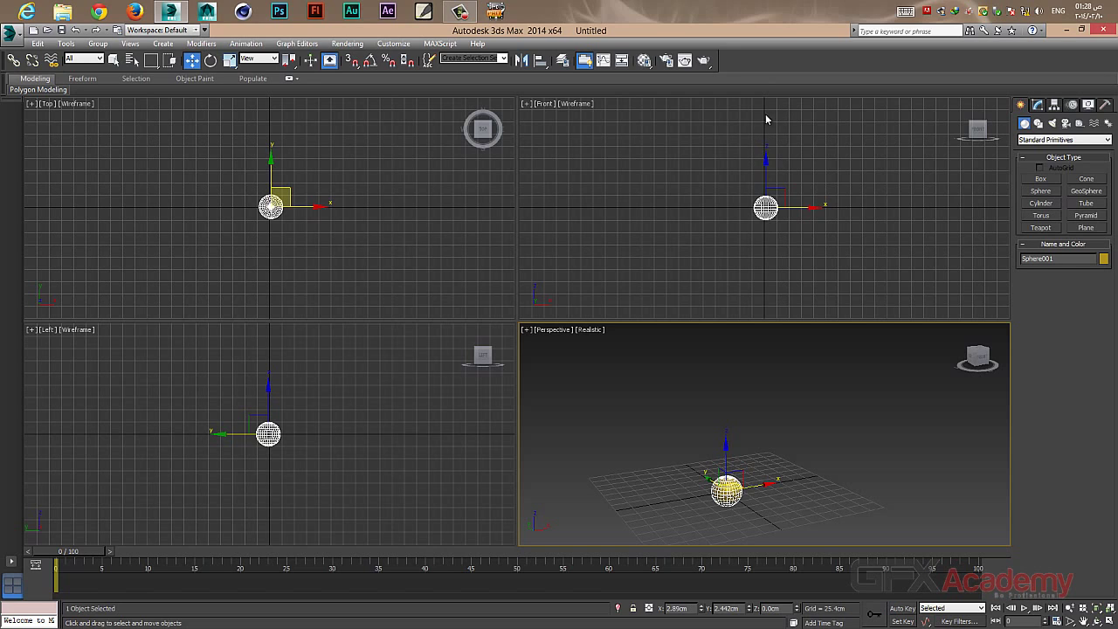
{"action": "mouse_move", "coordinate": [536, 553]}
{"action": "left_mouse_down"}
{"action": "mouse_move", "coordinate": [812, 553]}
{"action": "mouse_move", "coordinate": [665, 566]}
{"action": "mouse_move", "coordinate": [725, 568]}
{"action": "mouse_move", "coordinate": [525, 567]}
{"action": "left_mouse_up"}
{"action": "key", "text": "w"}
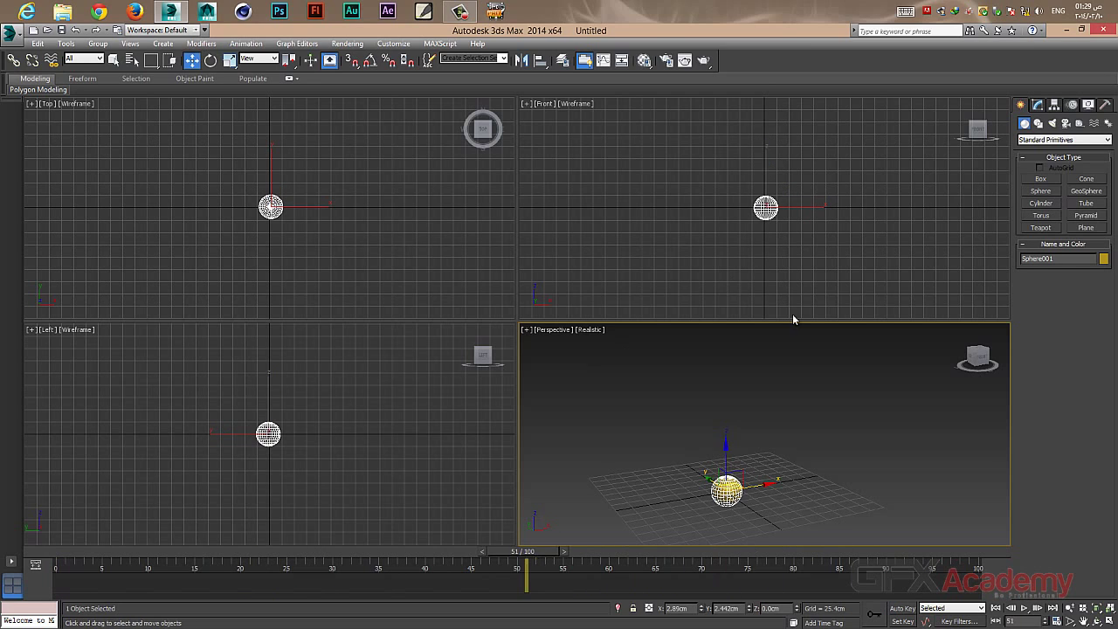
Raise the sphere straight up in the Front view to a Z position of about 180.5 cm.
{"action": "right_click", "coordinate": [710, 193]}
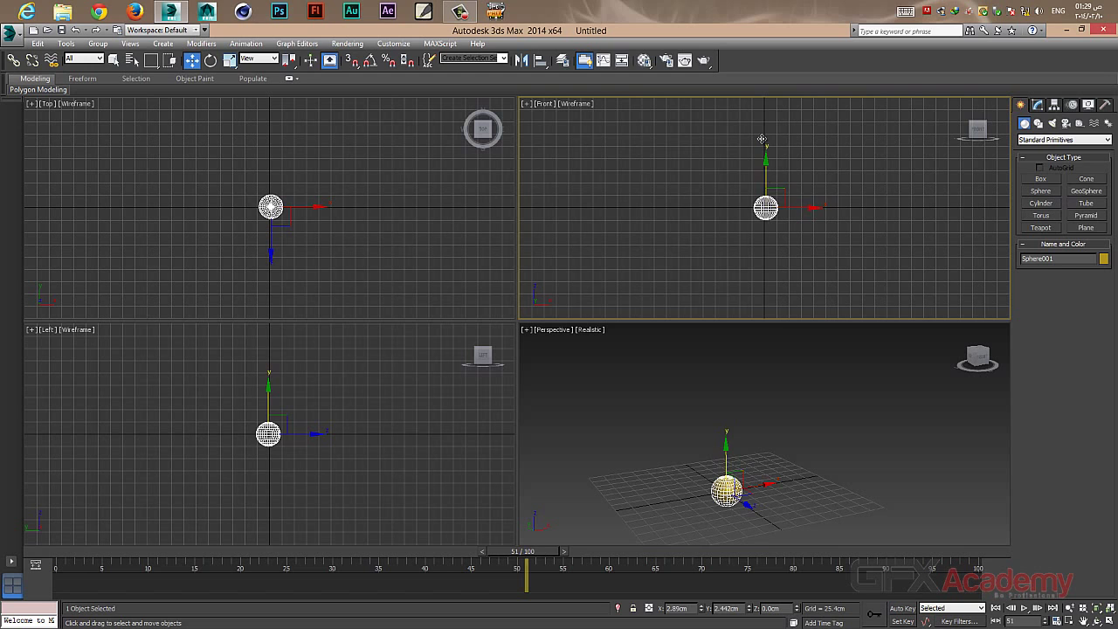
{"action": "mouse_move", "coordinate": [762, 139]}
{"action": "left_mouse_down"}
{"action": "mouse_move", "coordinate": [765, 98]}
{"action": "mouse_move", "coordinate": [769, 122]}
{"action": "left_mouse_up"}
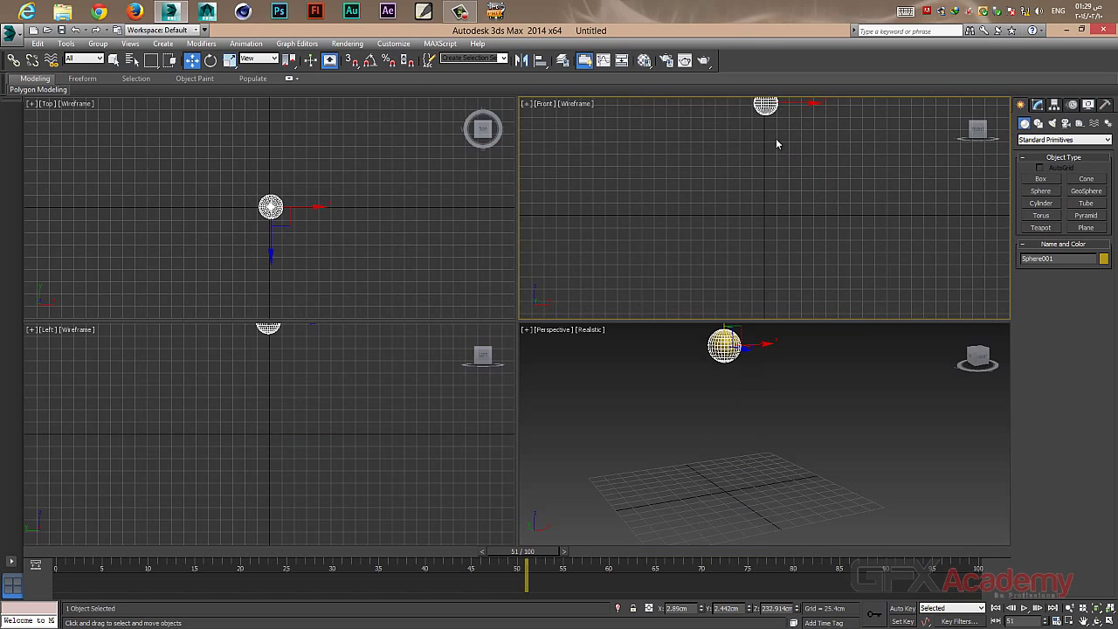
{"action": "key", "text": "alt+w"}
{"action": "middle_click_drag", "start_coordinate": [672, 235], "coordinate": [658, 315]}
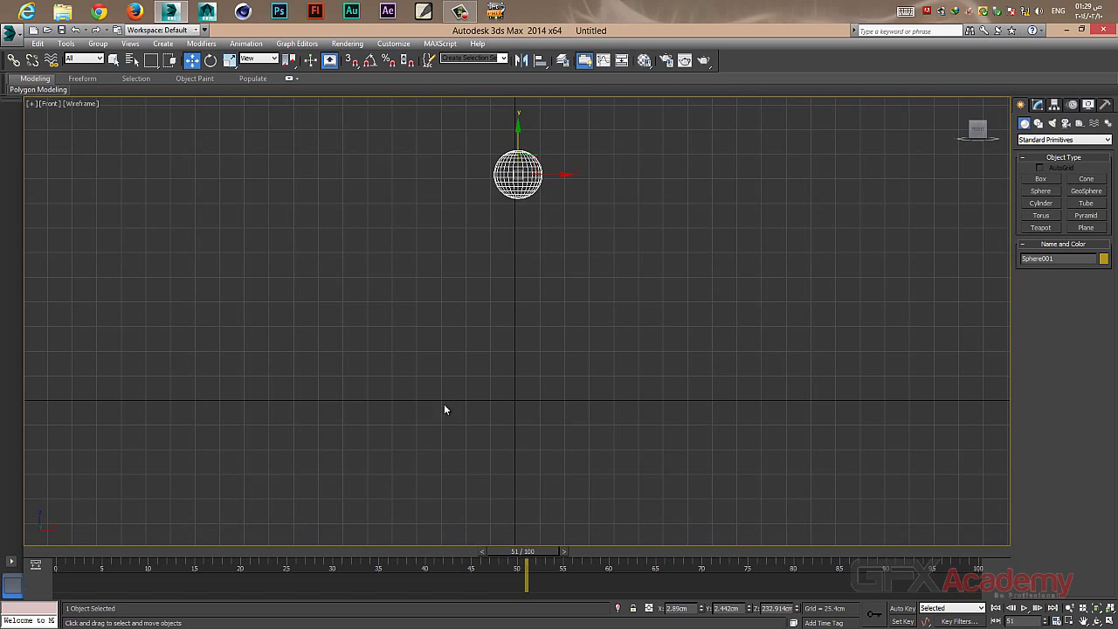
{"action": "left_click_drag", "start_coordinate": [444, 410], "coordinate": [507, 334]}
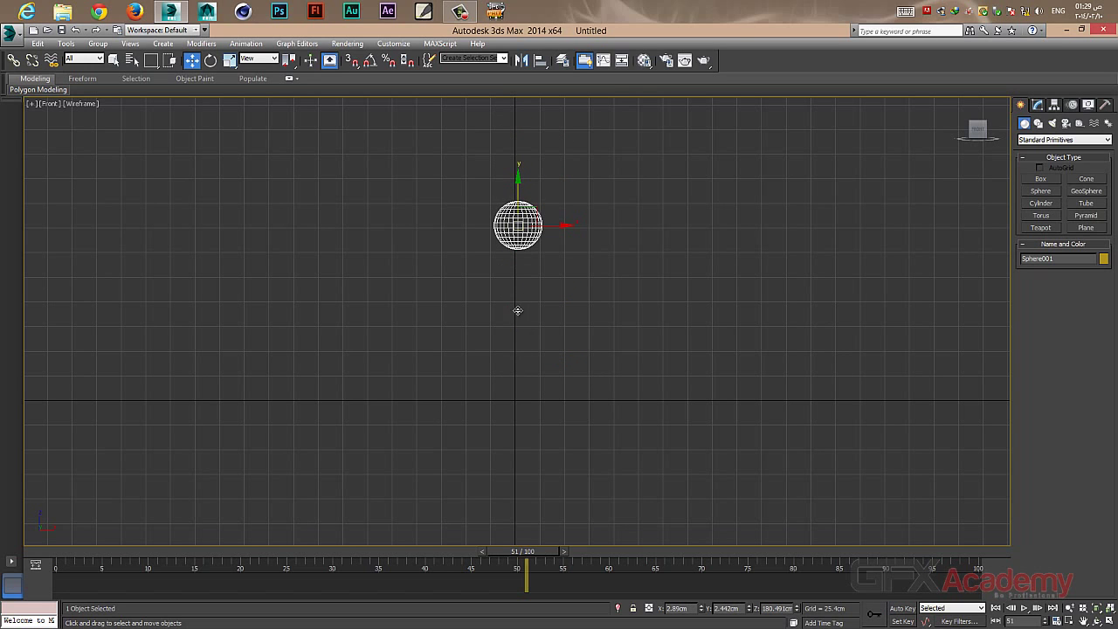
Create a thin box covering the grid below the sphere in Perspective, about 358 cm long, 359 cm wide and -5.1 cm high.
{"action": "left_click", "coordinate": [1041, 179]}
{"action": "key", "text": "z"}
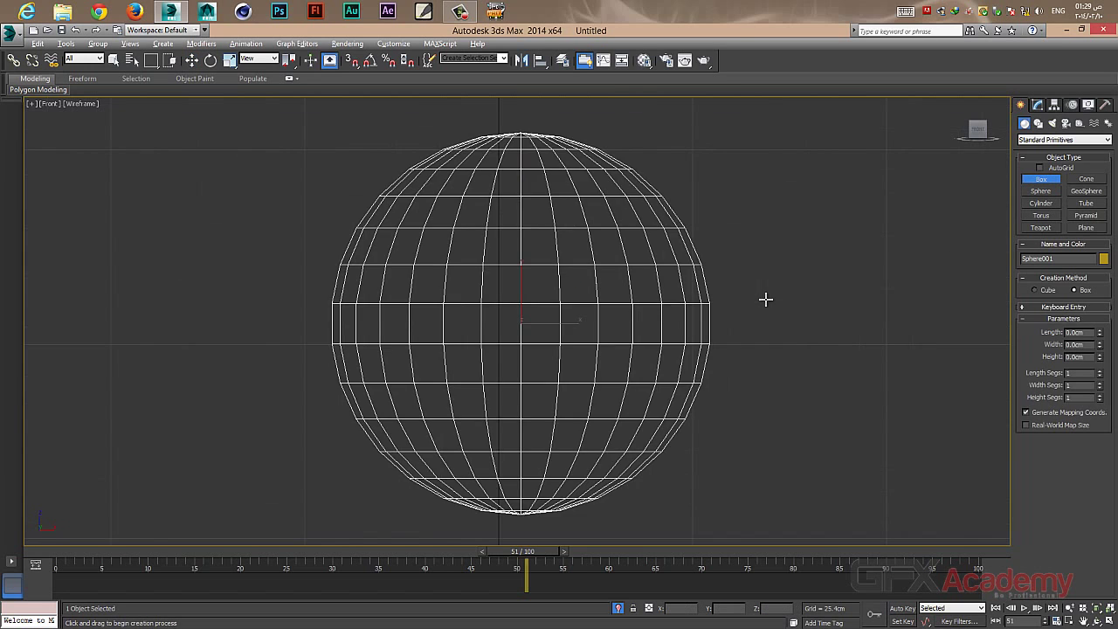
{"action": "key", "text": "alt+w"}
{"action": "left_click", "coordinate": [743, 386]}
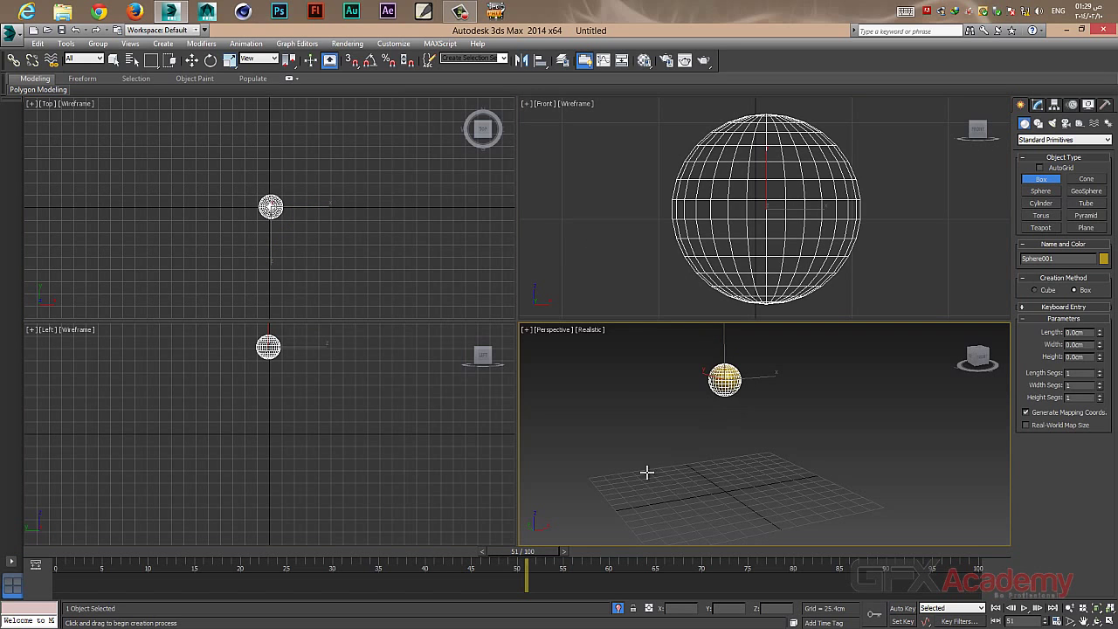
{"action": "left_click_drag", "start_coordinate": [593, 475], "coordinate": [883, 505]}
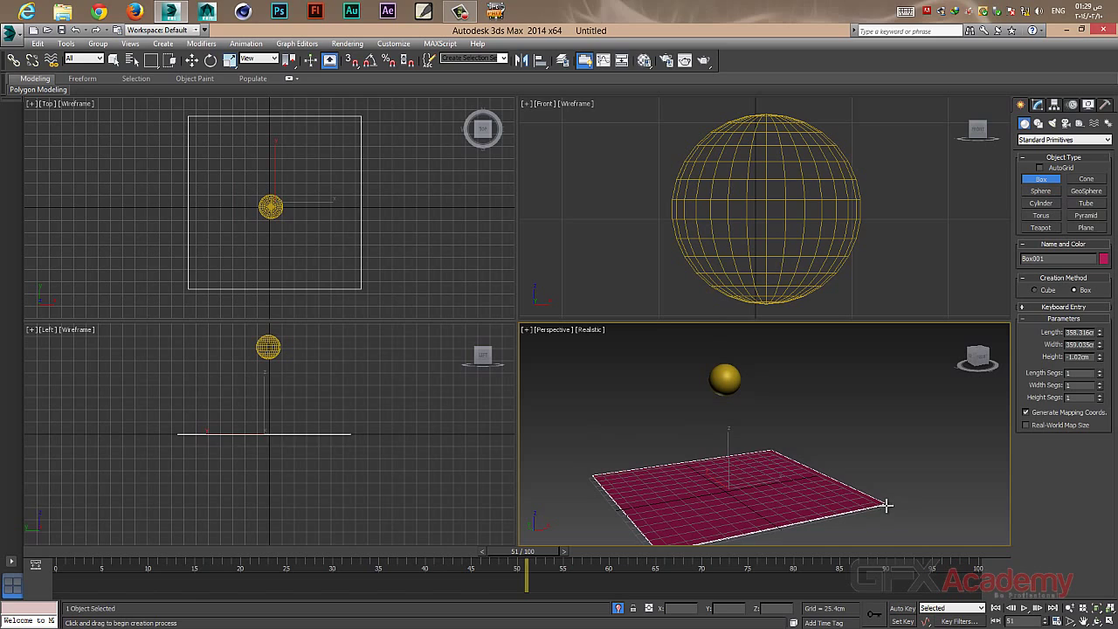
{"action": "left_click", "coordinate": [886, 506]}
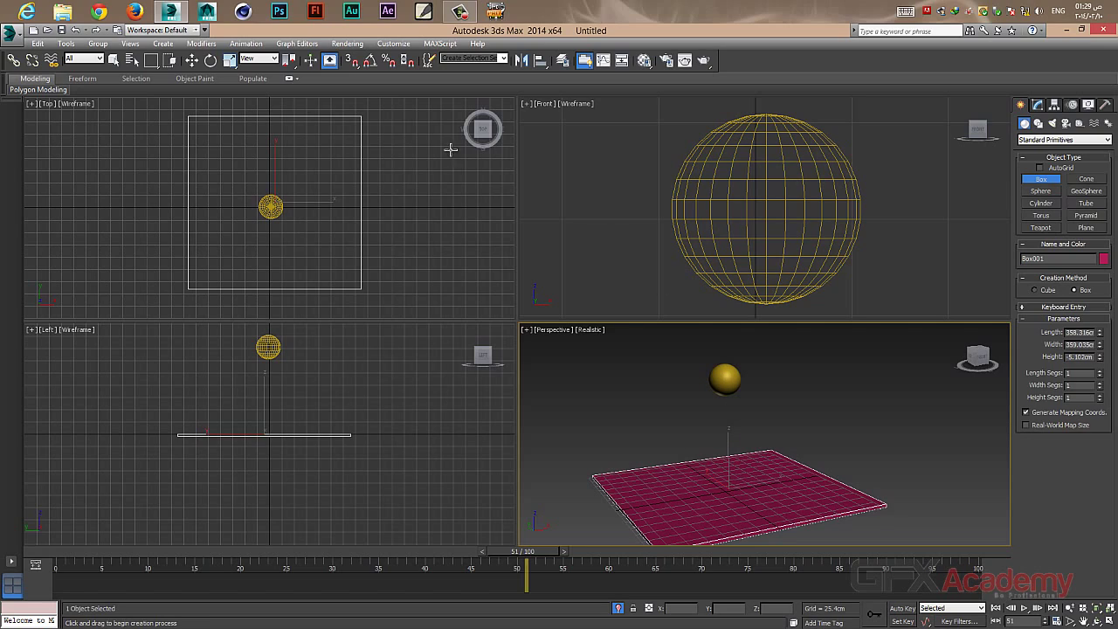
Select the sphere, raise it in the maximized Front view to about 307.3 cm on Z, and return the timeline to frame 0.
{"action": "left_click", "coordinate": [191, 59]}
{"action": "left_click", "coordinate": [690, 262]}
{"action": "key", "text": "alt+w"}
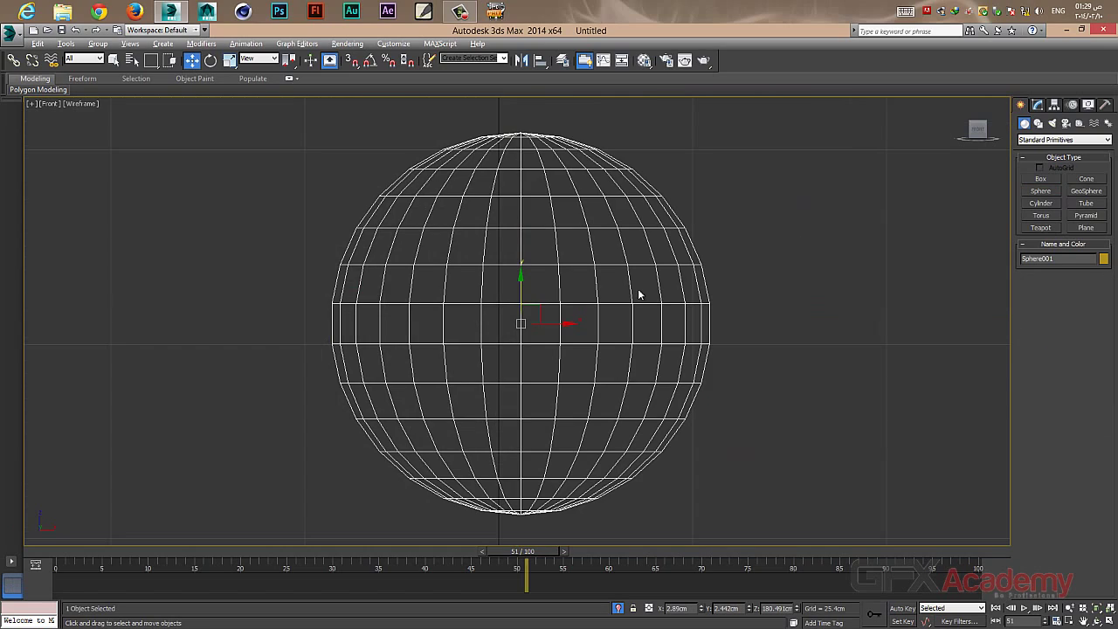
{"action": "middle_click_drag", "start_coordinate": [637, 294], "coordinate": [652, 358], "text": "alt"}
{"action": "key", "text": "f"}
{"action": "scroll", "coordinate": [697, 410], "scroll_direction": "down", "scroll_amount": 5}
{"action": "middle_click_drag", "start_coordinate": [698, 414], "coordinate": [564, 342]}
{"action": "scroll", "coordinate": [617, 367], "scroll_direction": "down", "scroll_amount": 4}
{"action": "scroll", "coordinate": [565, 341], "scroll_direction": "up", "scroll_amount": 1}
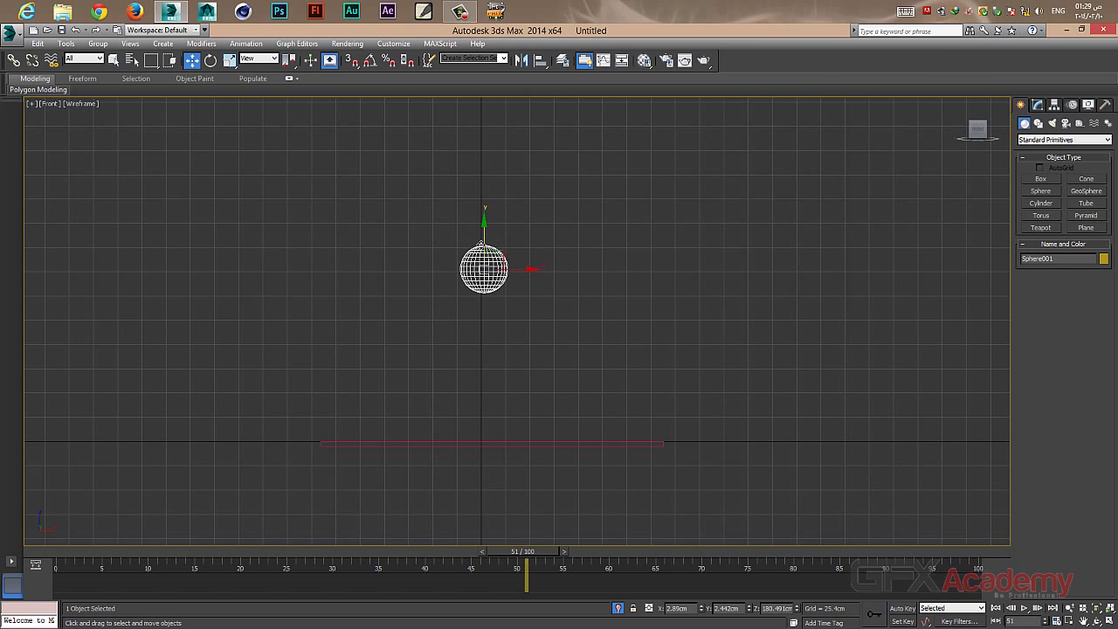
{"action": "left_click_drag", "start_coordinate": [485, 229], "coordinate": [487, 111]}
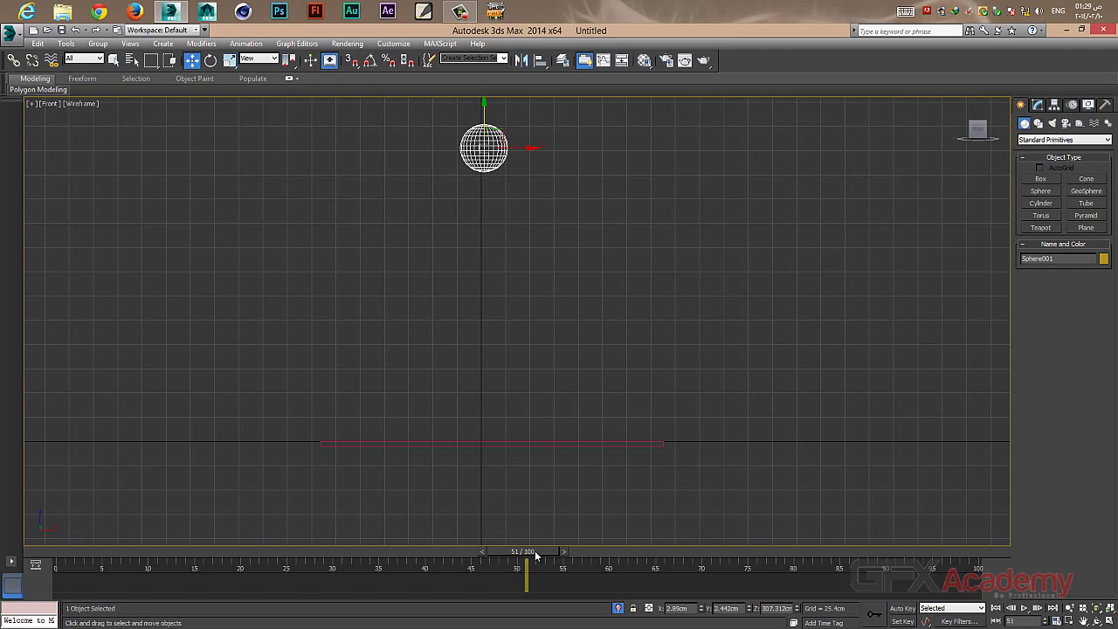
{"action": "left_click_drag", "start_coordinate": [536, 555], "coordinate": [27, 554]}
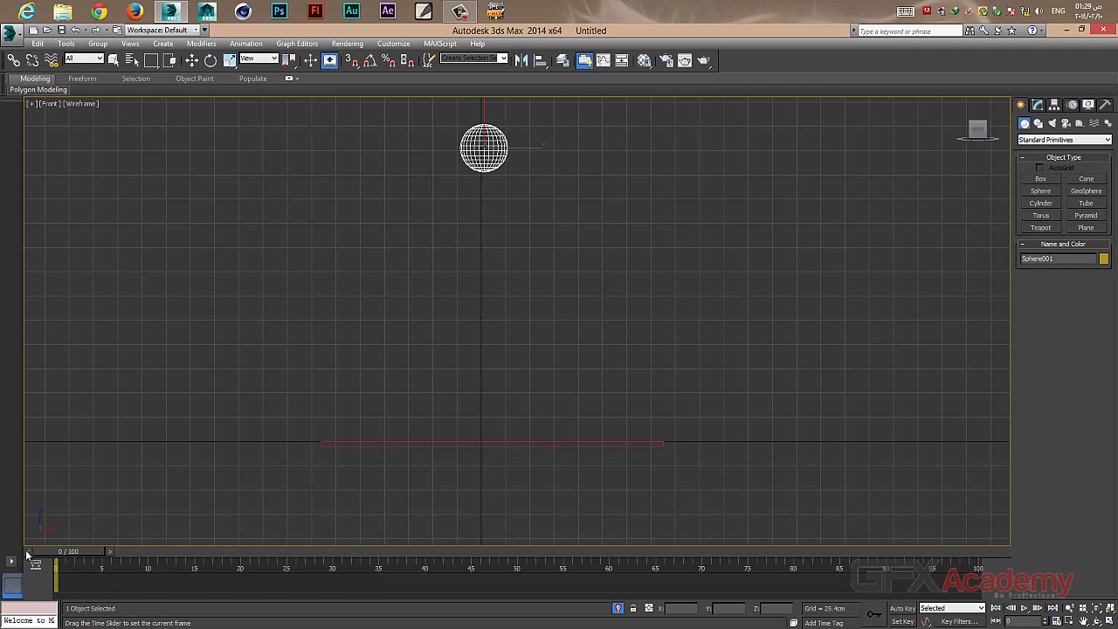
Activate the Move tool on the sphere in the Front view and turn on Auto Key mode.
{"action": "key", "text": "/"}
{"action": "left_click_drag", "start_coordinate": [126, 557], "coordinate": [99, 562]}
{"action": "key", "text": "w"}
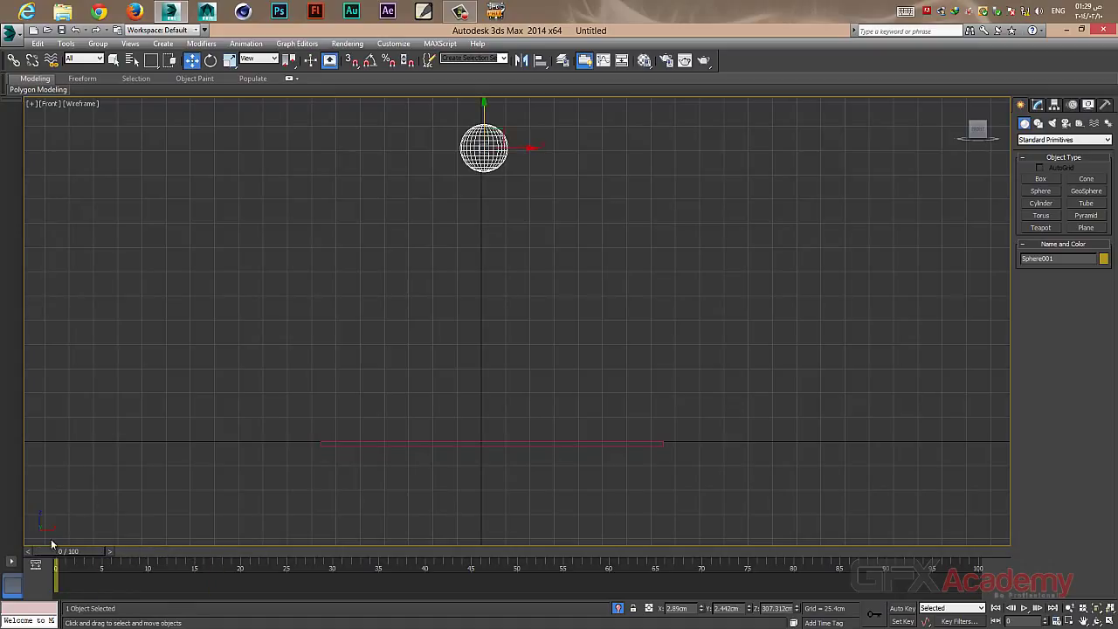
{"action": "left_click_drag", "start_coordinate": [64, 551], "coordinate": [86, 550]}
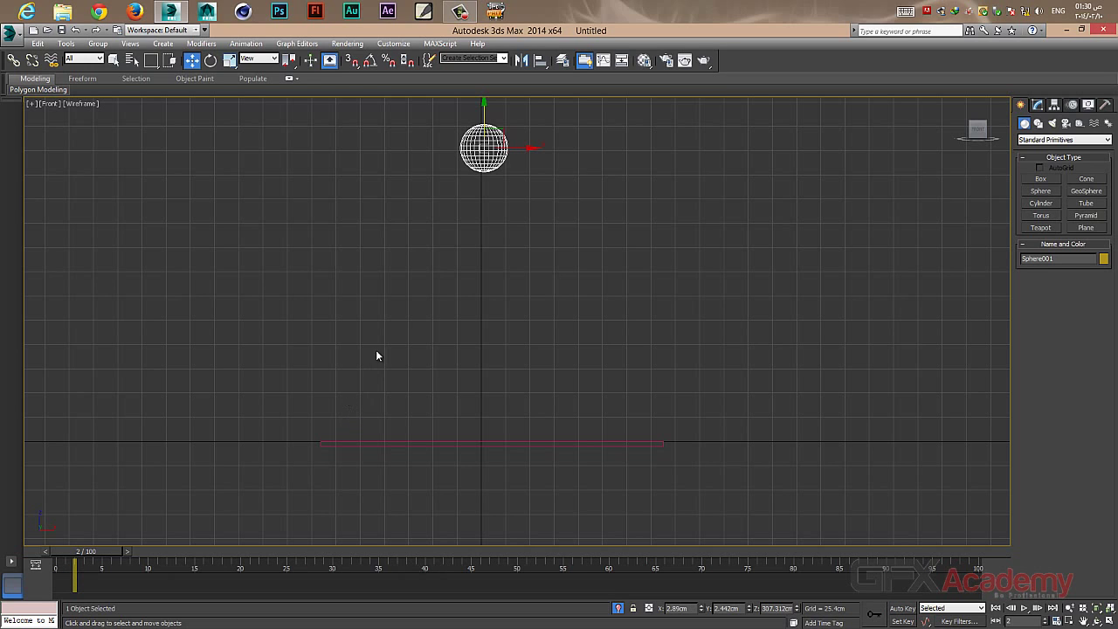
{"action": "middle_click_drag", "start_coordinate": [429, 275], "coordinate": [422, 314]}
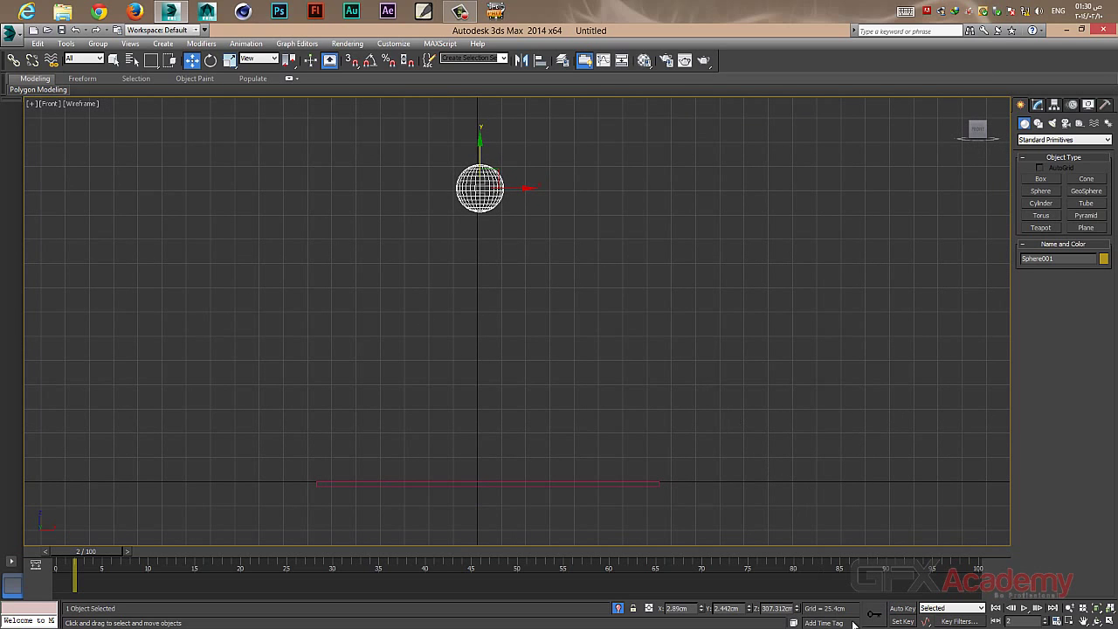
{"action": "left_click", "coordinate": [901, 609]}
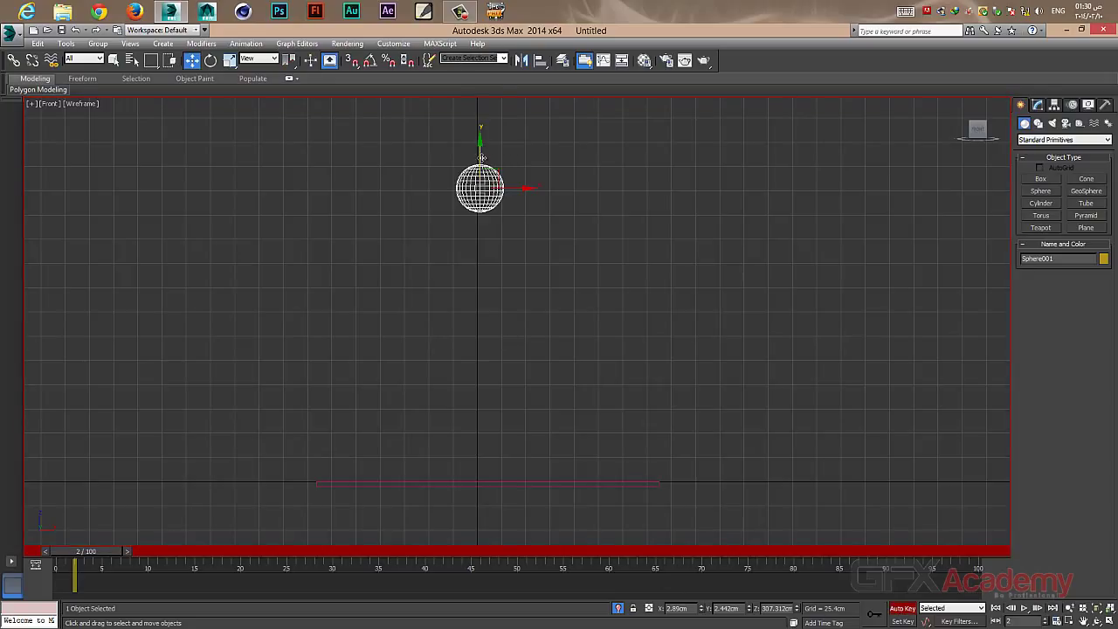
Try to key a slight downward move of the sphere at frame 36, to a Z position of about 305.9 cm.
{"action": "left_click_drag", "start_coordinate": [102, 557], "coordinate": [400, 550]}
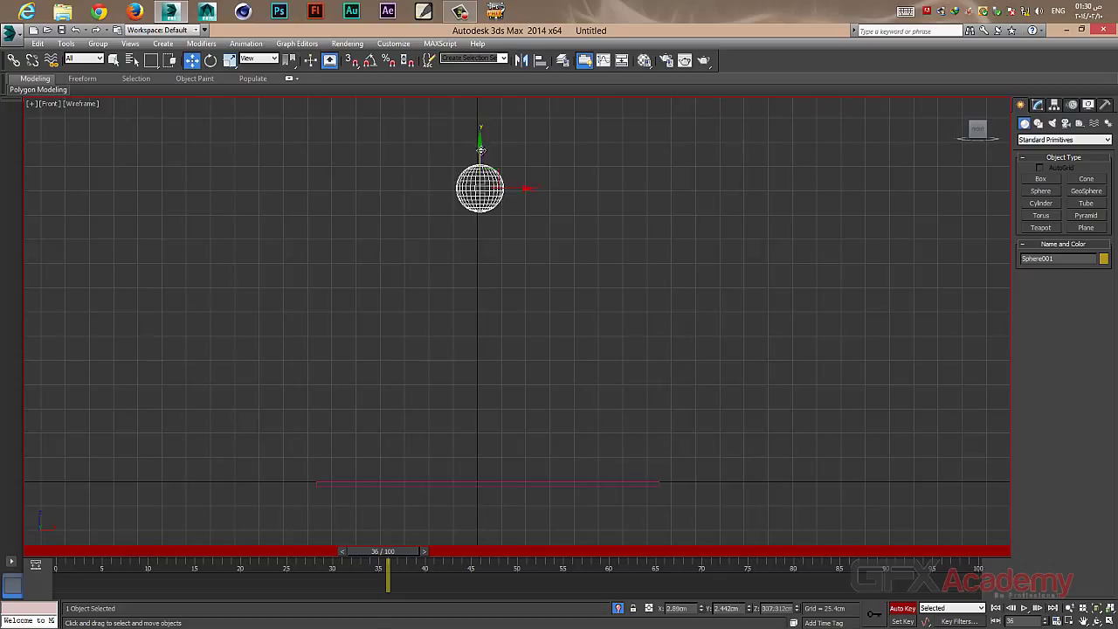
{"action": "left_click_drag", "start_coordinate": [482, 149], "coordinate": [481, 150]}
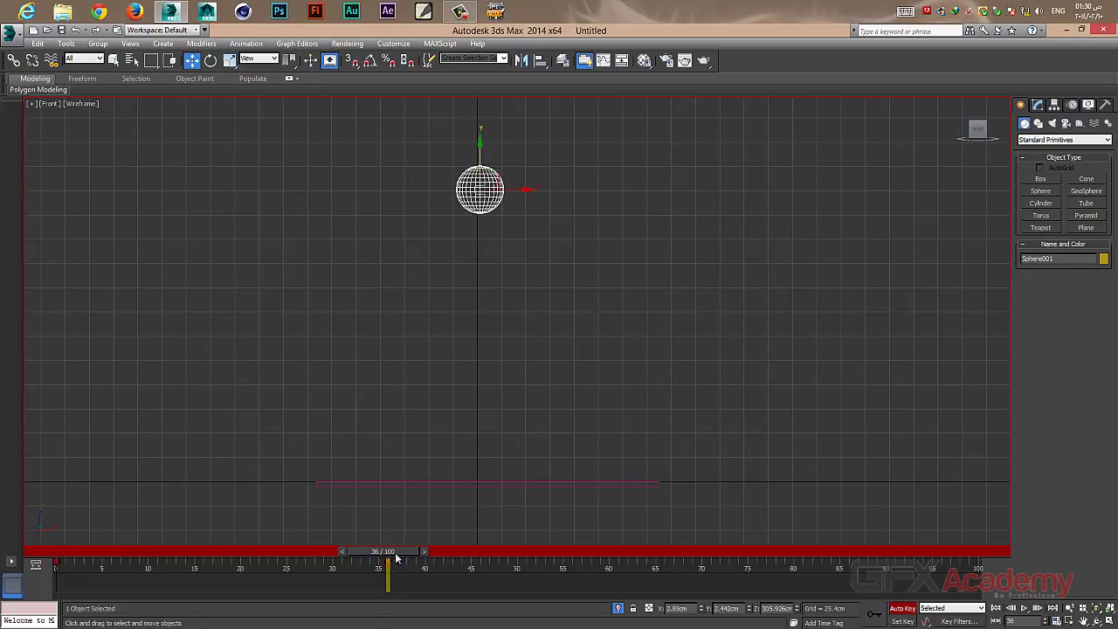
{"action": "key", "text": "comma"}
{"action": "key", "text": "comma"}
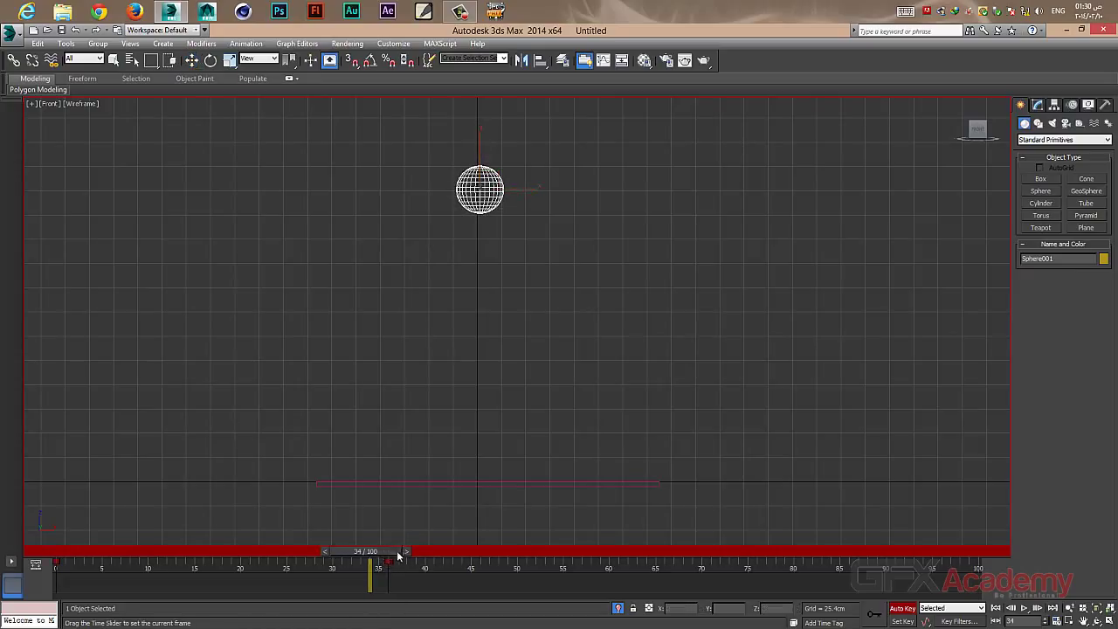
{"action": "key", "text": "period"}
{"action": "key", "text": "period"}
At frame 0, raise the sphere straight up in the Front view to a Z position of about 380.3 cm.
{"action": "left_click_drag", "start_coordinate": [414, 556], "coordinate": [70, 563]}
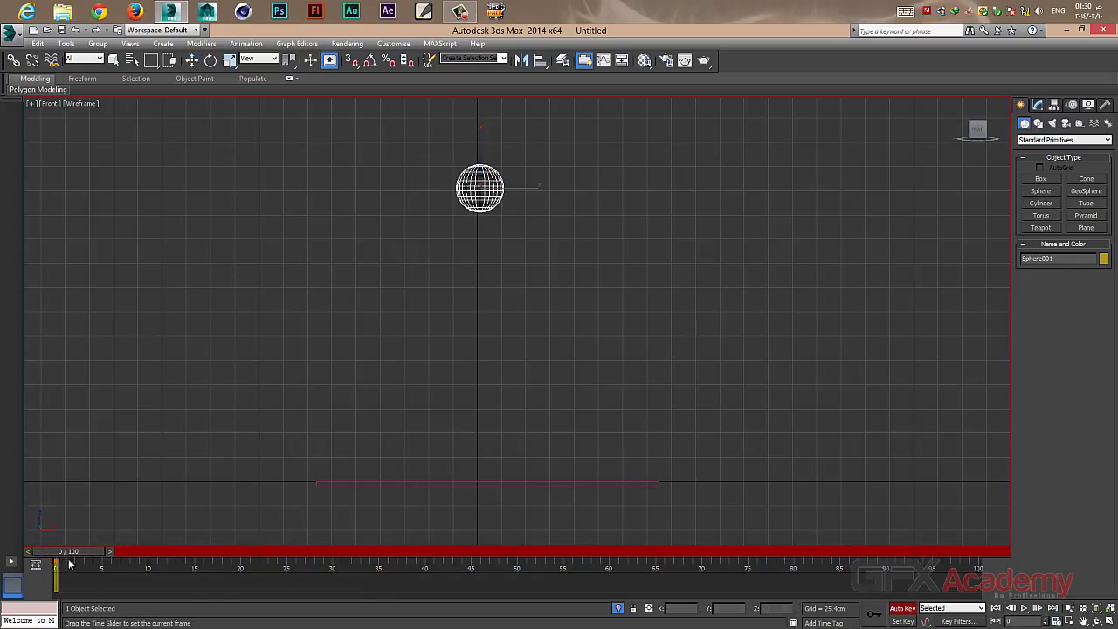
{"action": "key", "text": "w"}
{"action": "left_click_drag", "start_coordinate": [481, 150], "coordinate": [489, 83]}
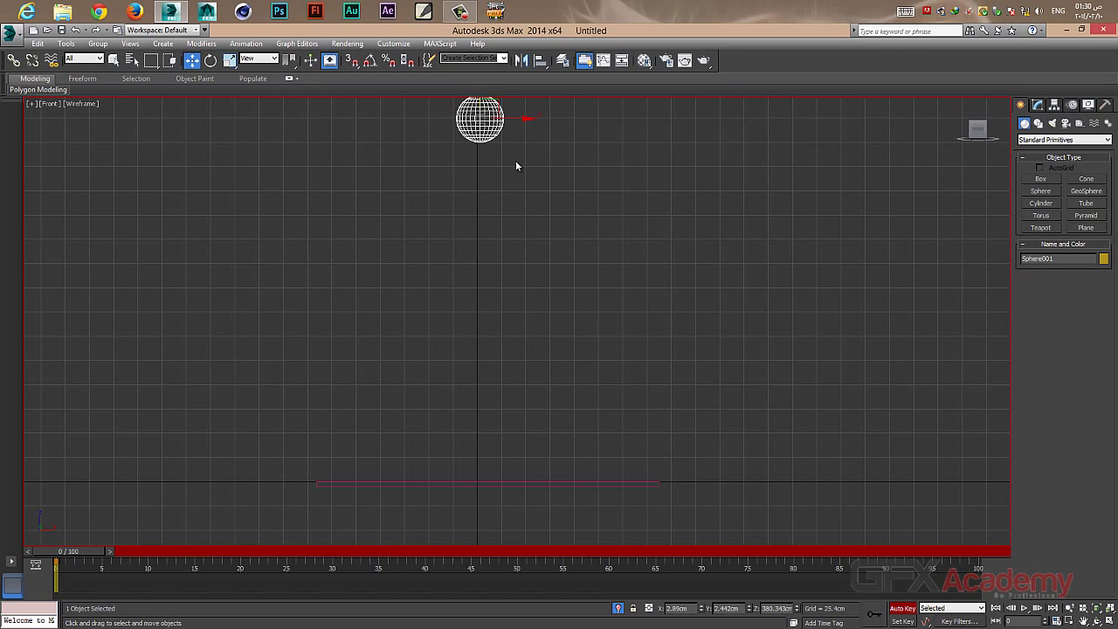
{"action": "middle_click_drag", "start_coordinate": [549, 354], "coordinate": [541, 371]}
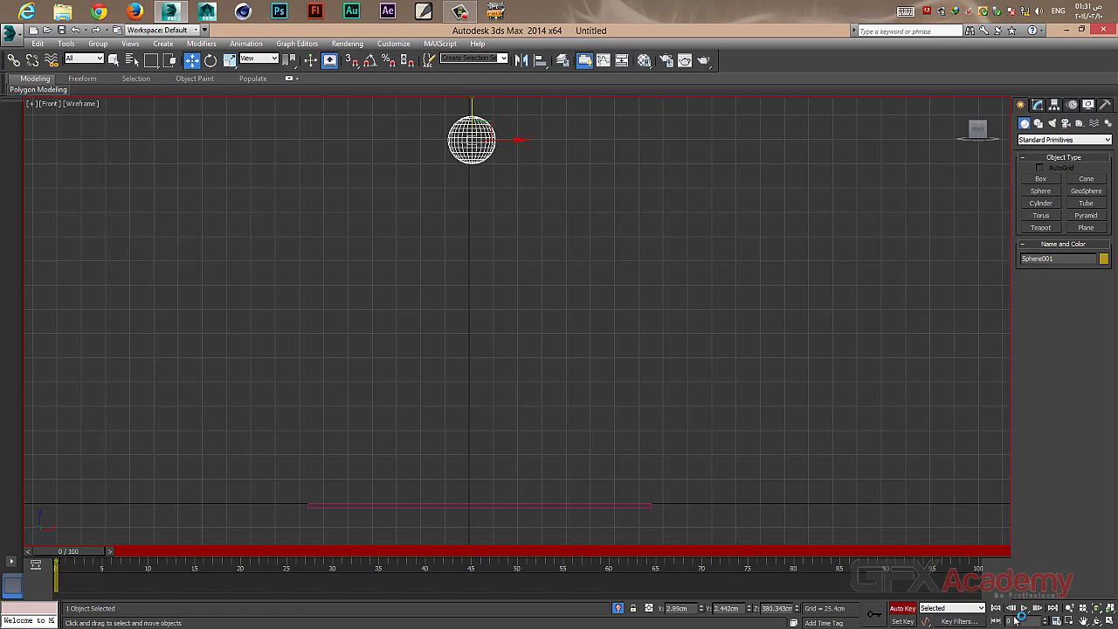
Set the animation's end time to frame 70 in the time configuration.
{"action": "left_click", "coordinate": [1060, 620]}
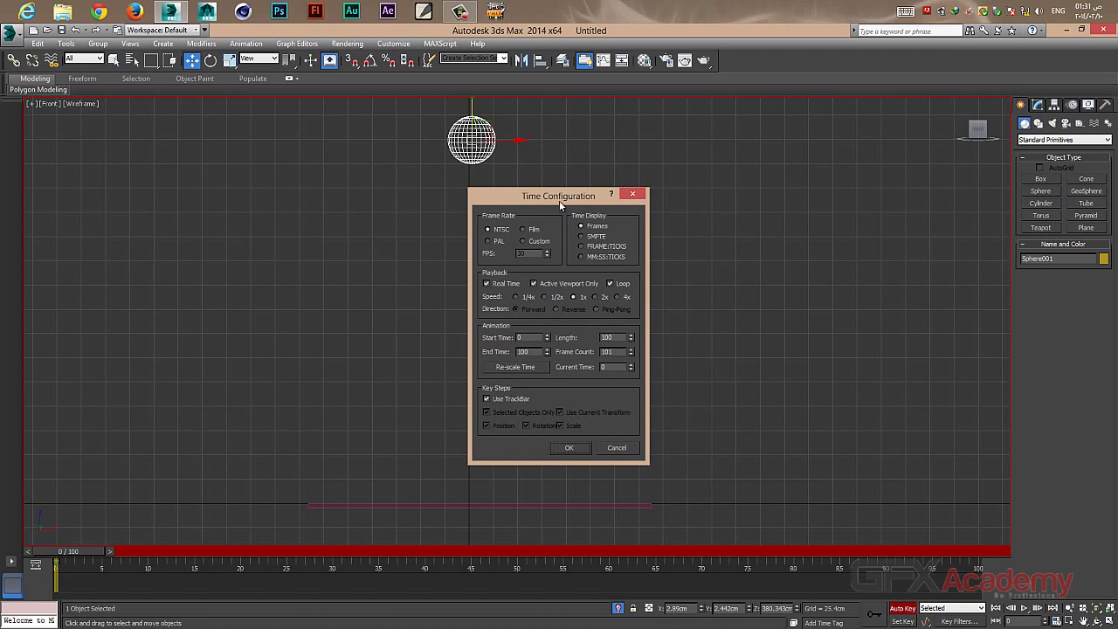
{"action": "left_click_drag", "start_coordinate": [559, 192], "coordinate": [853, 163]}
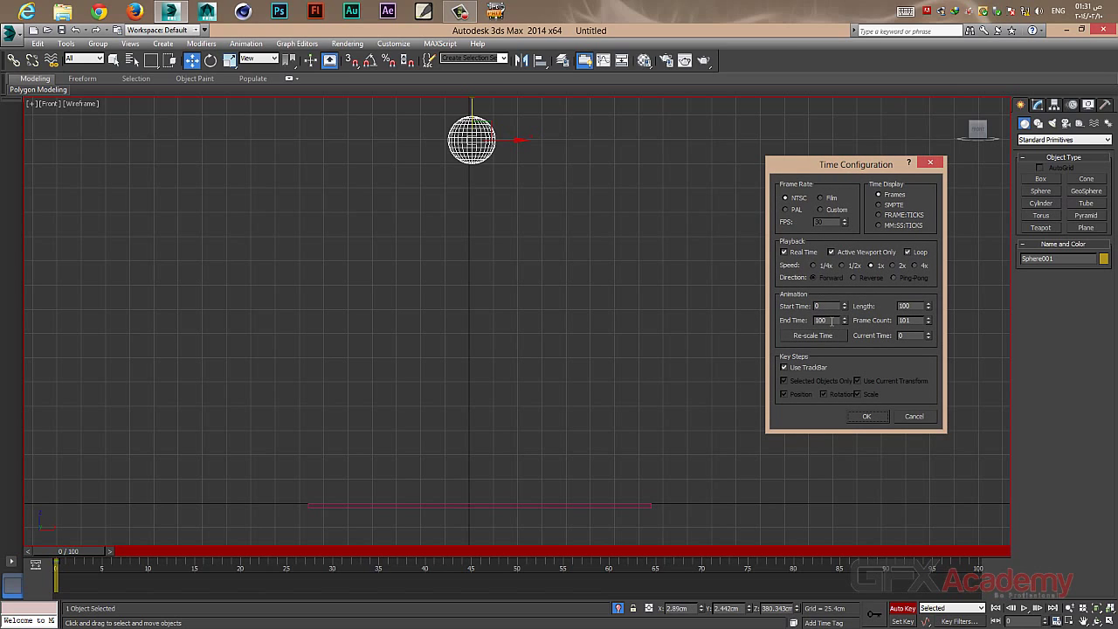
{"action": "left_click_drag", "start_coordinate": [832, 321], "coordinate": [811, 323]}
{"action": "left_click", "coordinate": [869, 416]}
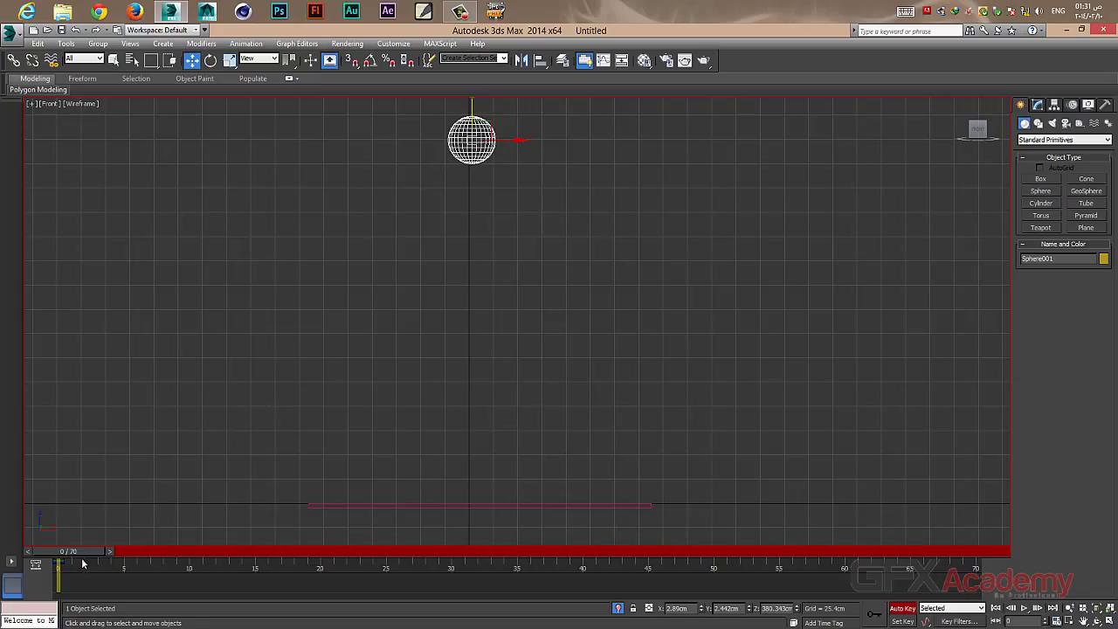
At frame 35, lower the sphere onto the floor box, to a Z position of about 24.5 cm.
{"action": "left_click_drag", "start_coordinate": [77, 556], "coordinate": [527, 562]}
{"action": "key", "text": "w"}
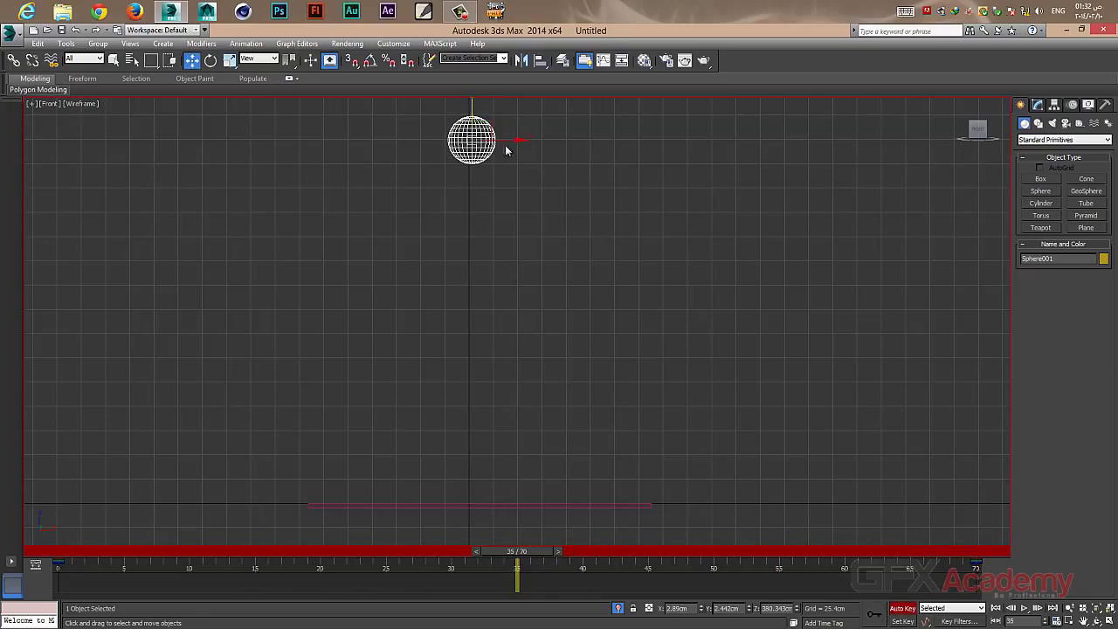
{"action": "left_click_drag", "start_coordinate": [470, 108], "coordinate": [486, 443]}
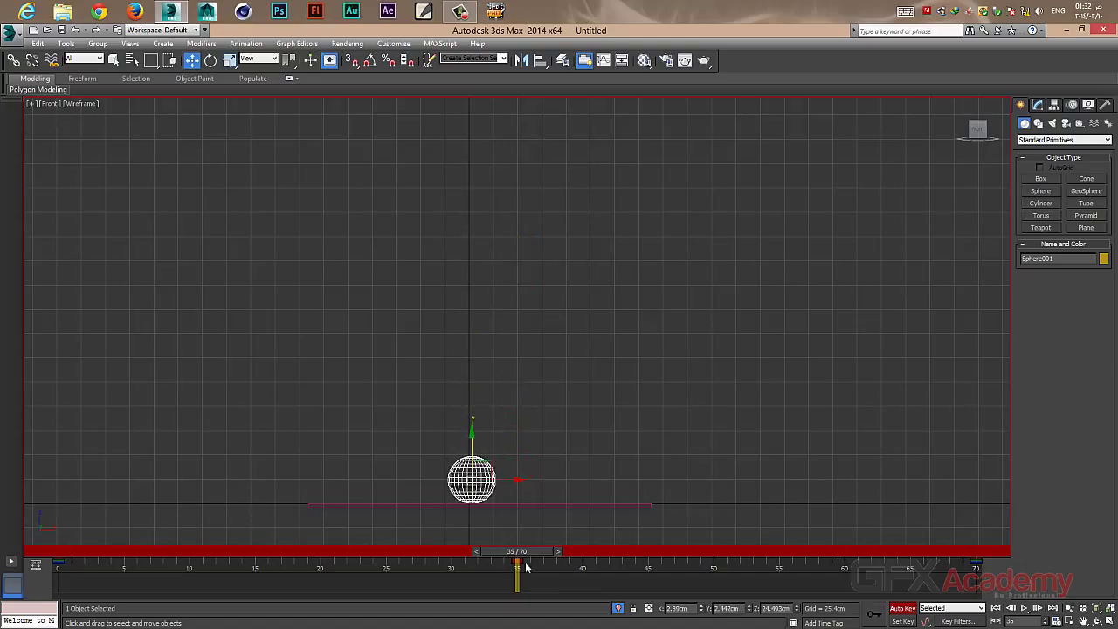
Play back and scrub through the sphere's drop and rise, stopping at frame 35.
{"action": "left_click", "coordinate": [1023, 607]}
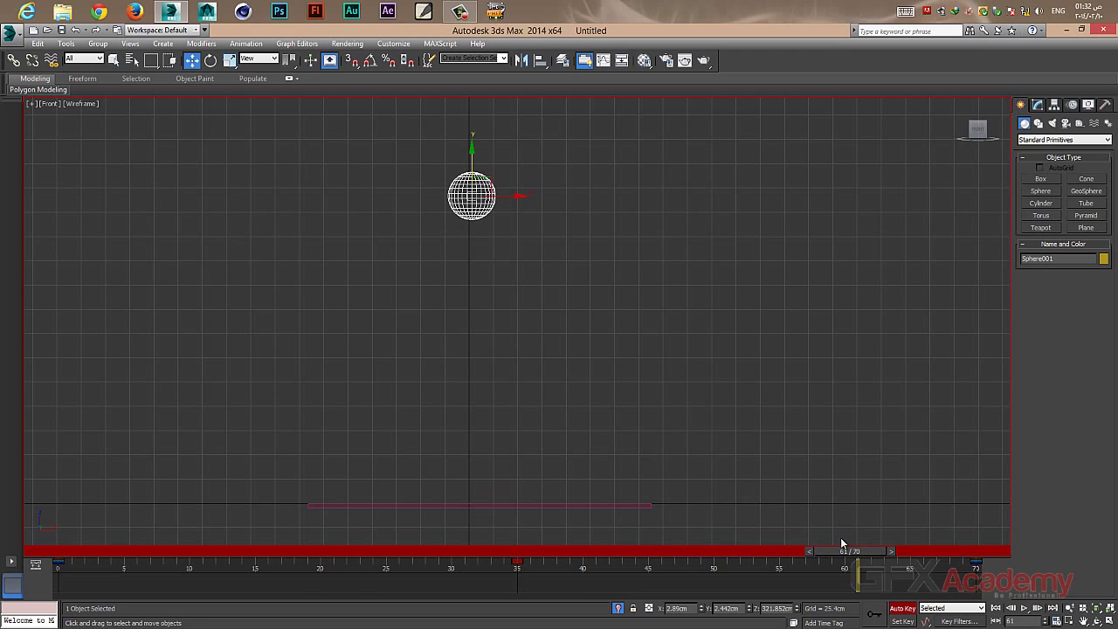
{"action": "left_click_drag", "start_coordinate": [852, 555], "coordinate": [64, 551]}
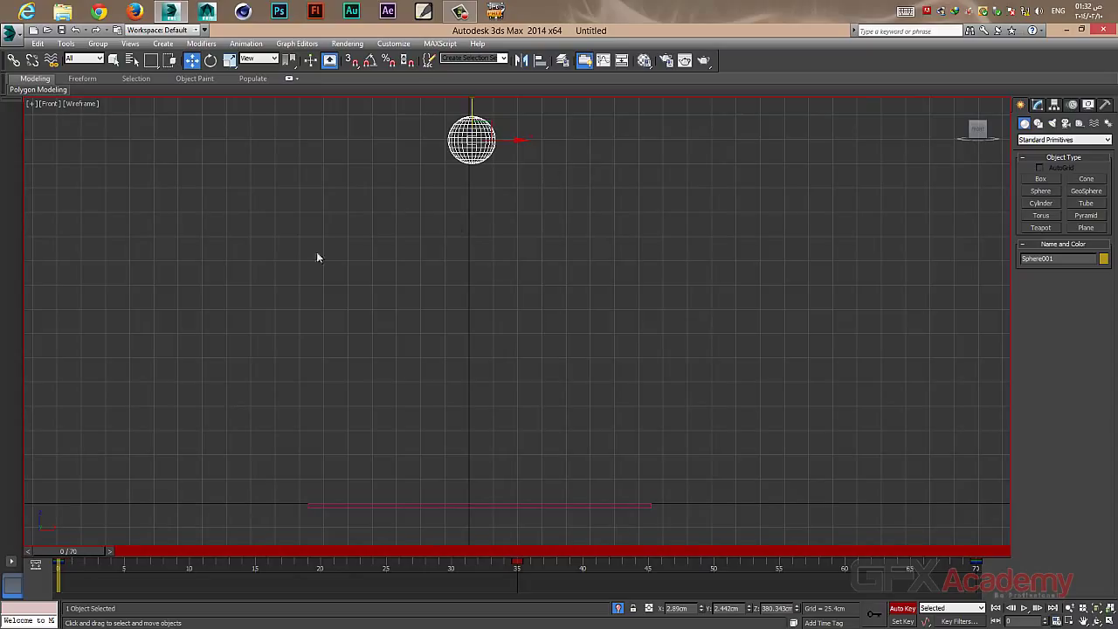
{"action": "left_click_drag", "start_coordinate": [100, 560], "coordinate": [369, 554]}
{"action": "key", "text": "w"}
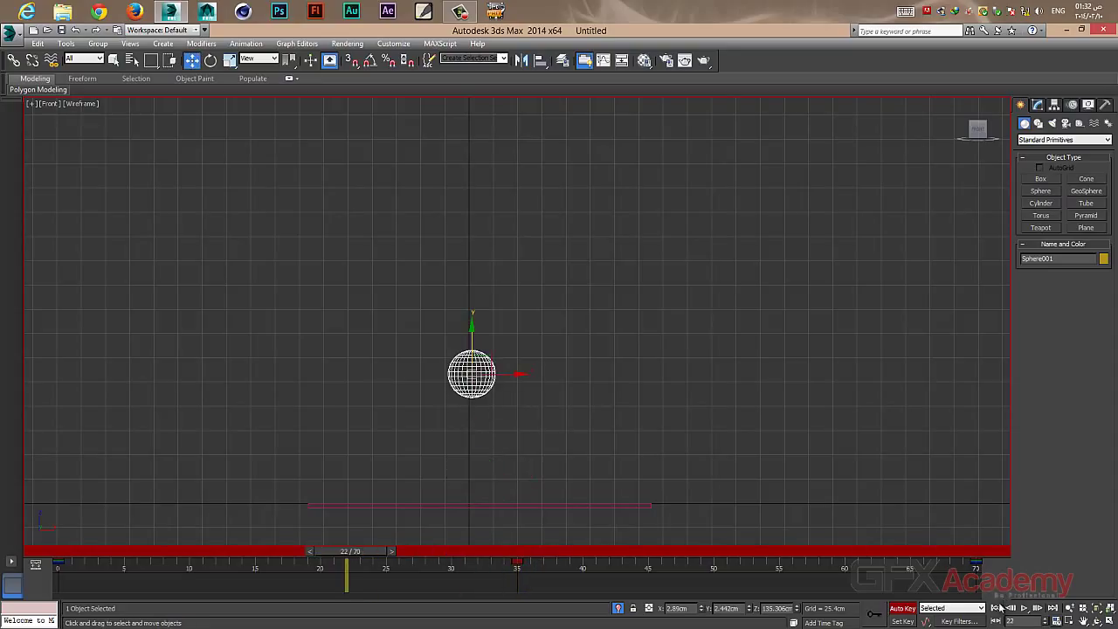
{"action": "left_click", "coordinate": [997, 608]}
{"action": "left_click", "coordinate": [1023, 608]}
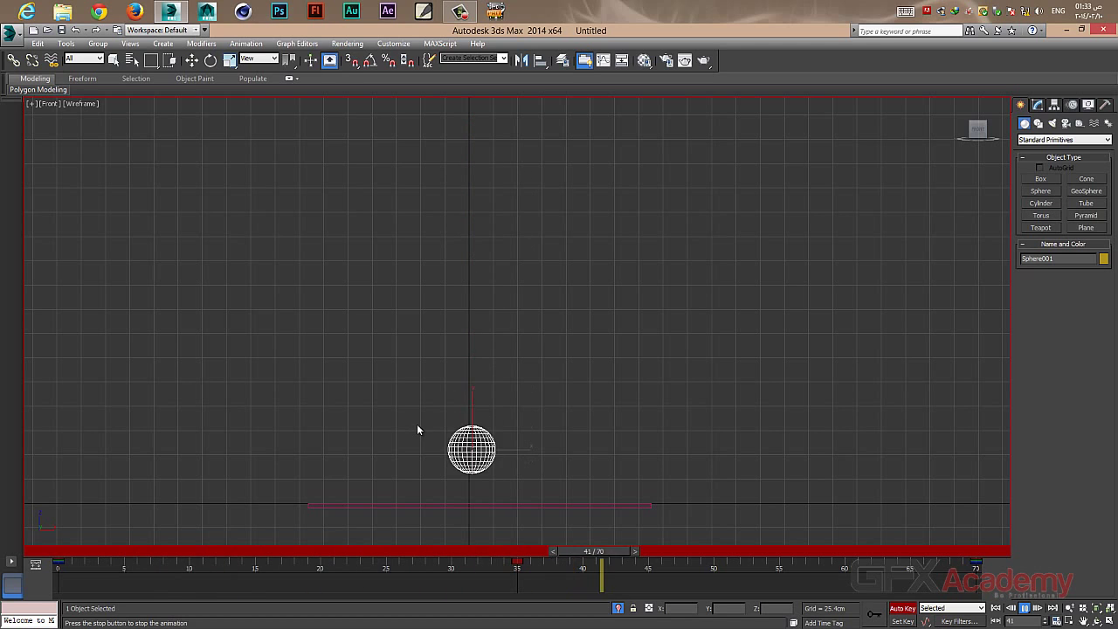
{"action": "left_click", "coordinate": [520, 551]}
{"action": "left_click_drag", "start_coordinate": [520, 554], "coordinate": [529, 555]}
{"action": "key", "text": "w"}
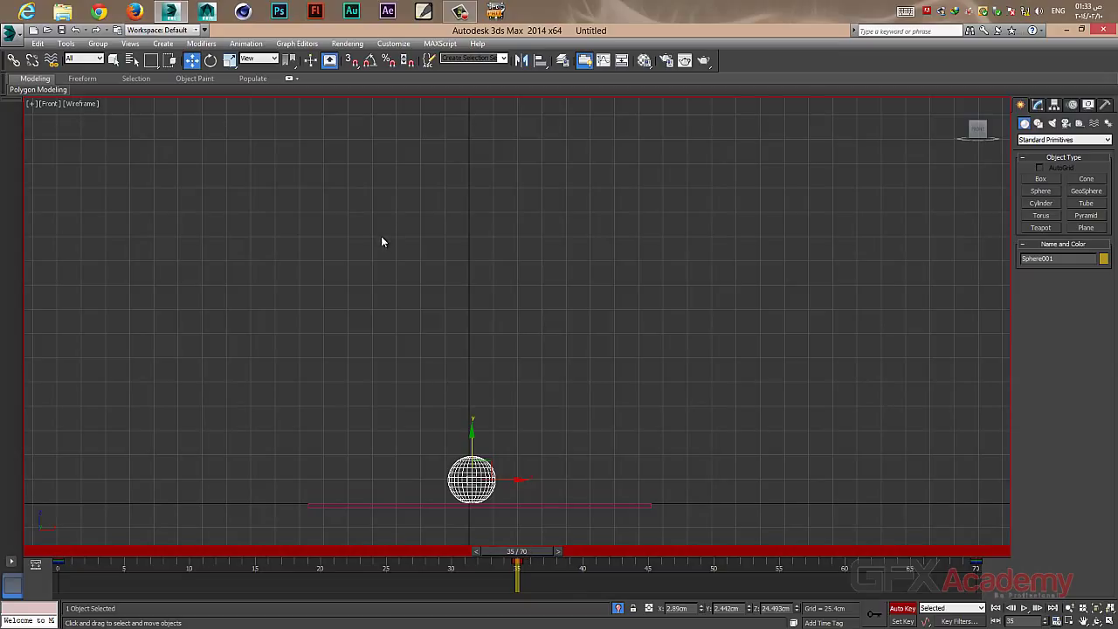
Open the sphere's tracks in the Curve Editor and set the reference coordinate system to Local, leaving the editor minimized.
{"action": "left_click", "coordinate": [297, 44]}
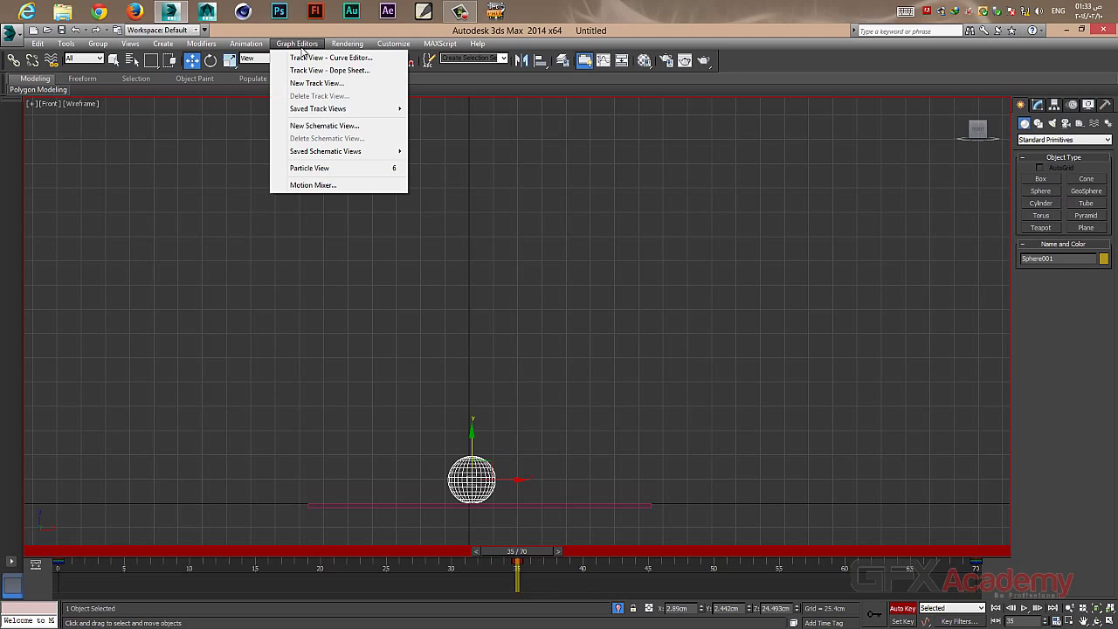
{"action": "left_click", "coordinate": [355, 59]}
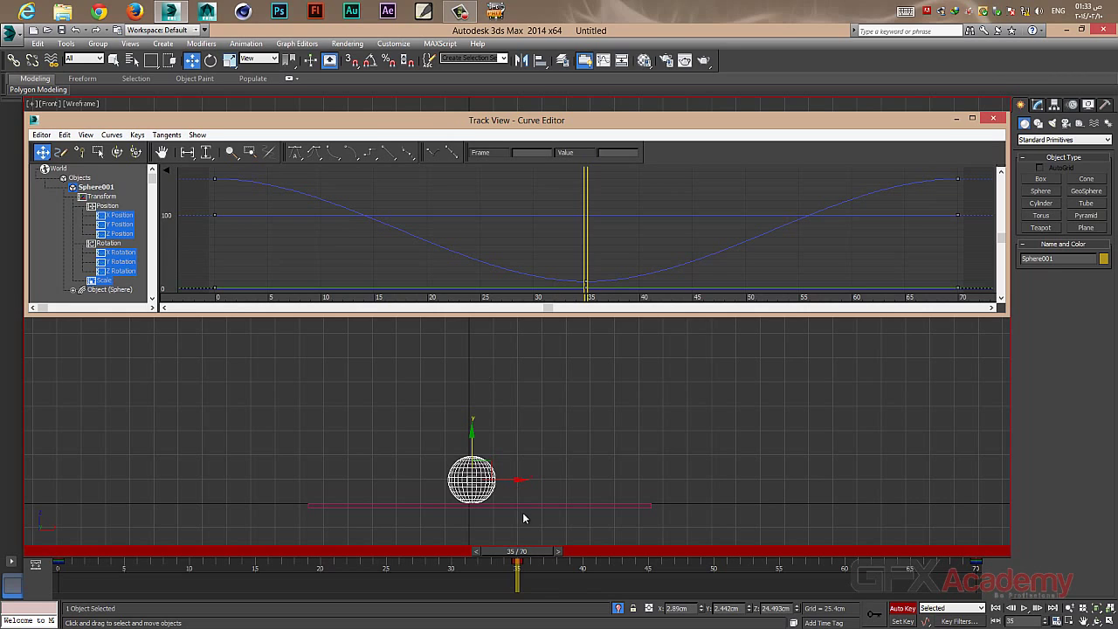
{"action": "left_click", "coordinate": [262, 60]}
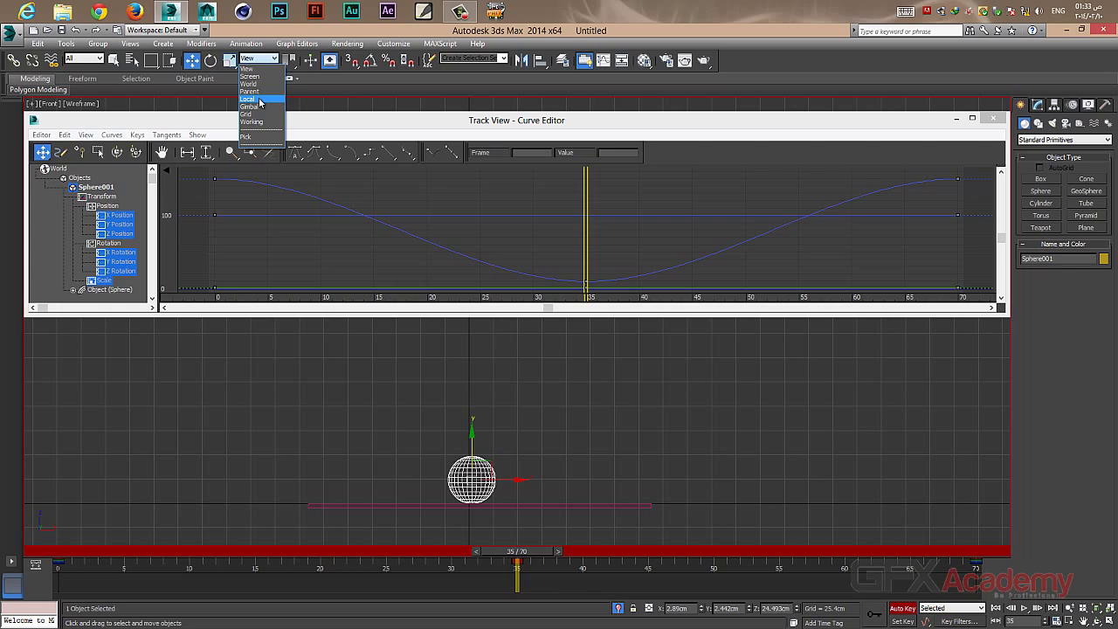
{"action": "left_click", "coordinate": [249, 99]}
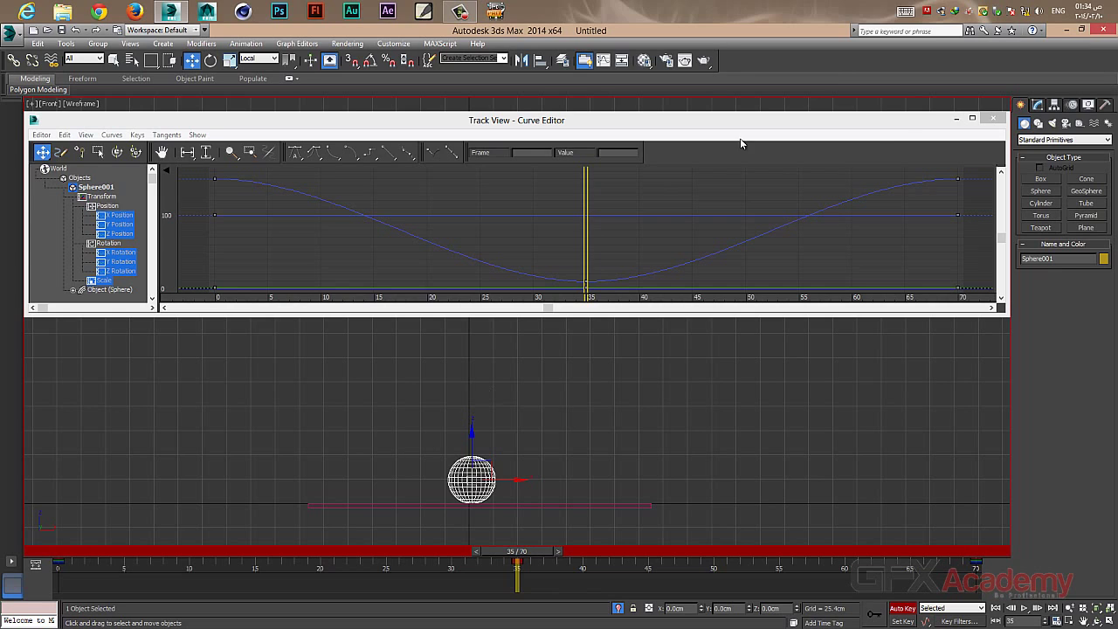
{"action": "left_click", "coordinate": [993, 117]}
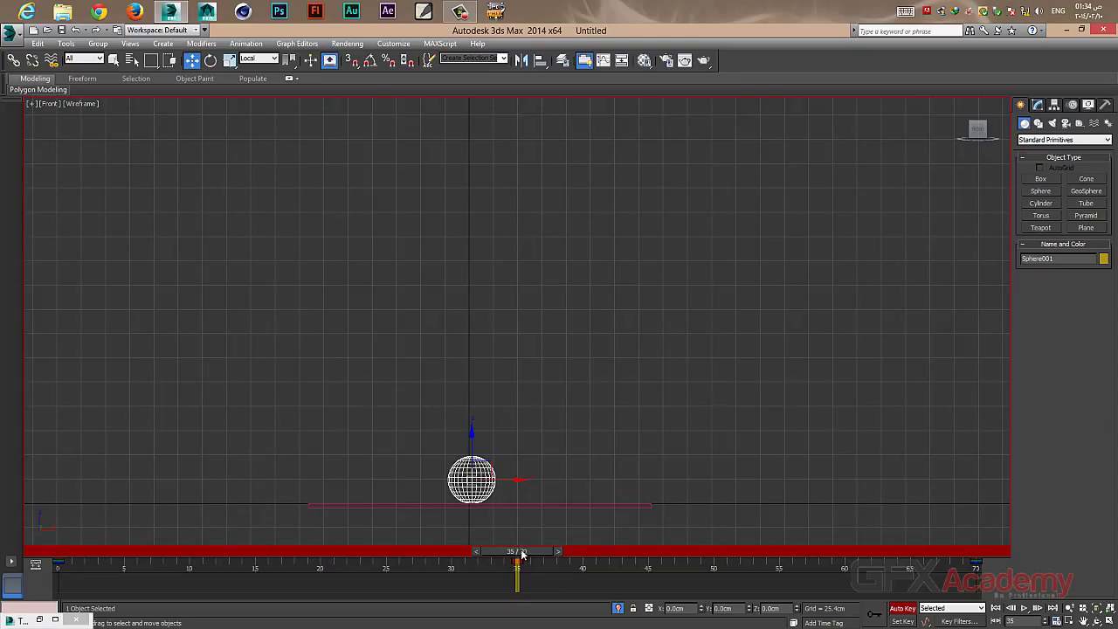
At frame 0, bring back the Curve Editor below the sphere and show only its Z Position track.
{"action": "mouse_move", "coordinate": [522, 552]}
{"action": "left_mouse_down"}
{"action": "mouse_move", "coordinate": [70, 553]}
{"action": "mouse_move", "coordinate": [961, 552]}
{"action": "mouse_move", "coordinate": [524, 553]}
{"action": "left_mouse_up"}
{"action": "key", "text": "w"}
{"action": "key", "text": "q"}
{"action": "key", "text": "Home"}
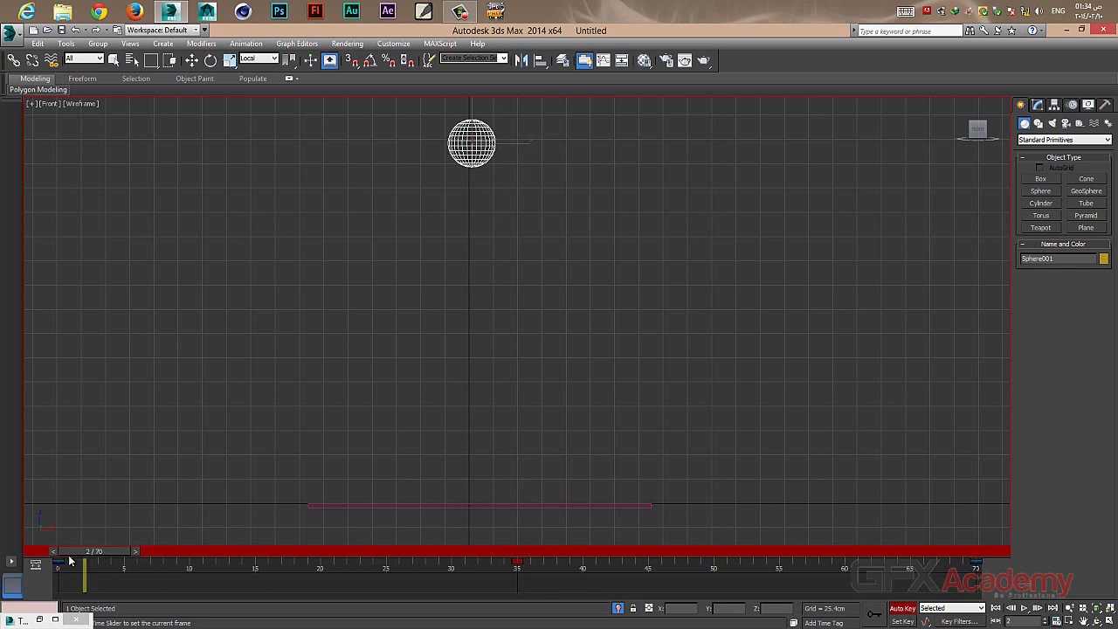
{"action": "key", "text": "w"}
{"action": "right_click", "coordinate": [428, 114]}
{"action": "left_click", "coordinate": [441, 230]}
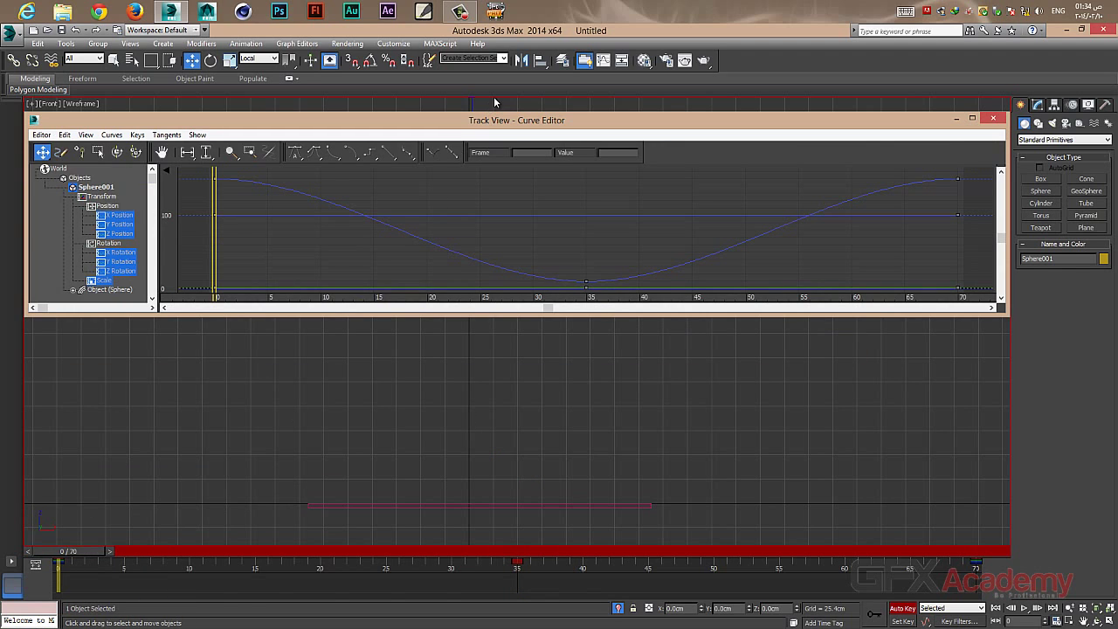
{"action": "left_click_drag", "start_coordinate": [497, 120], "coordinate": [522, 320]}
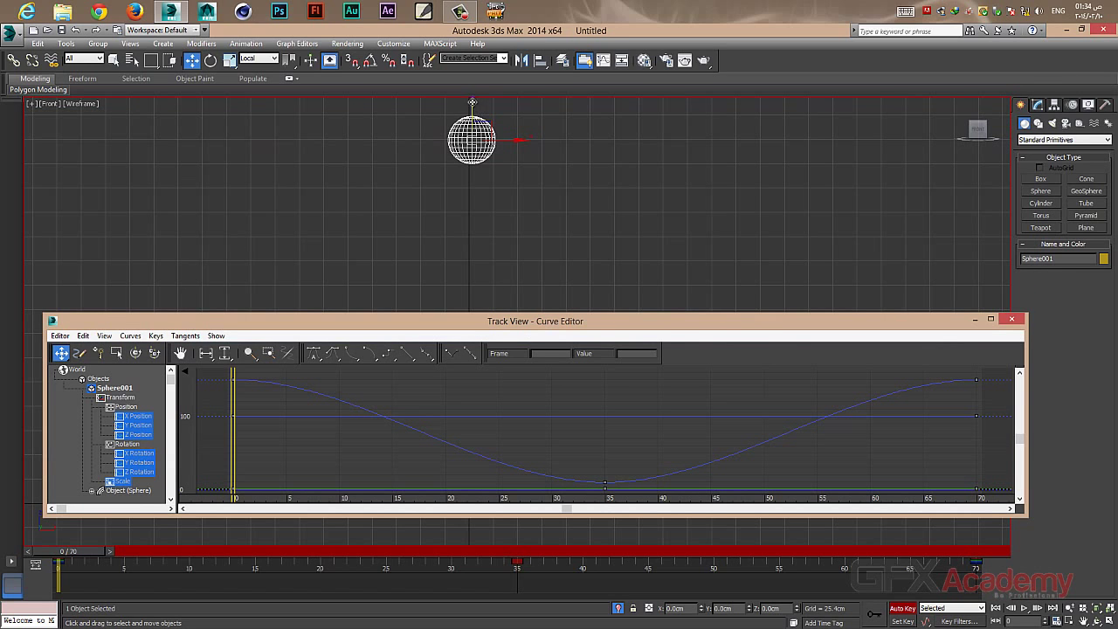
{"action": "left_click", "coordinate": [138, 435]}
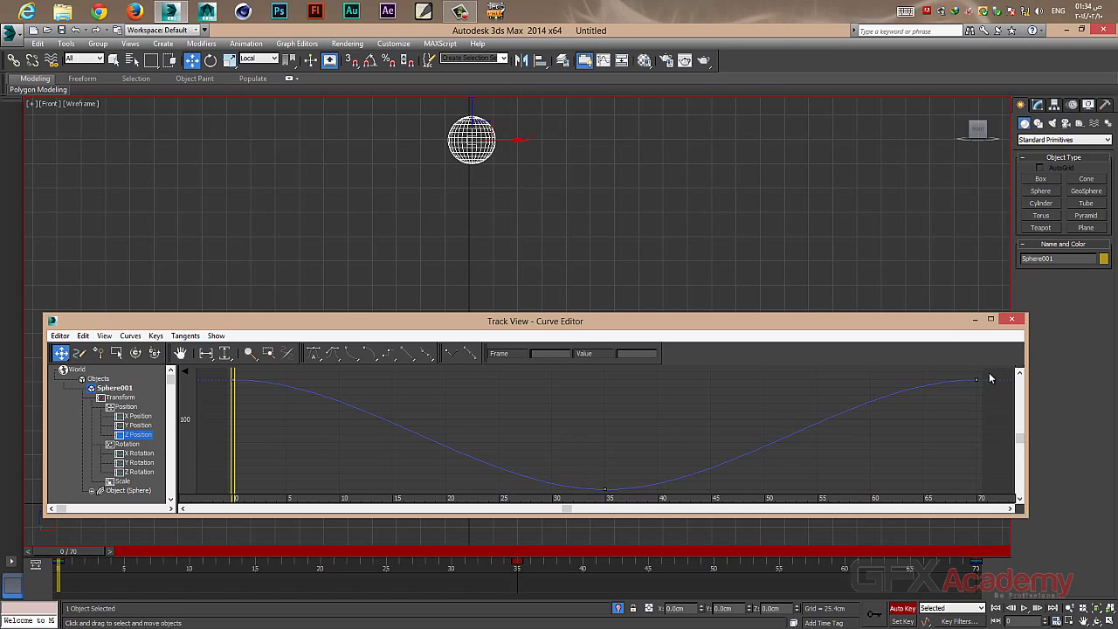
Invert the Z Position curve by lowering the keys at frames 0 and 70 to about 7.3 and raising the frame 35 key to about 210.8.
{"action": "left_click_drag", "start_coordinate": [995, 373], "coordinate": [214, 402]}
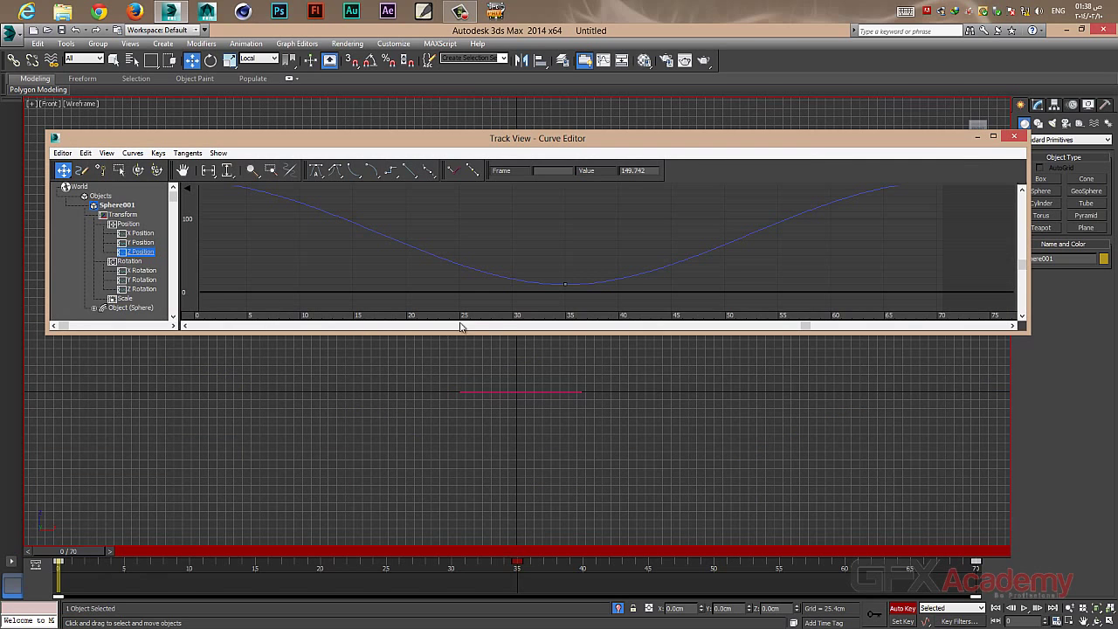
{"action": "scroll", "coordinate": [574, 233], "scroll_direction": "down", "scroll_amount": 3}
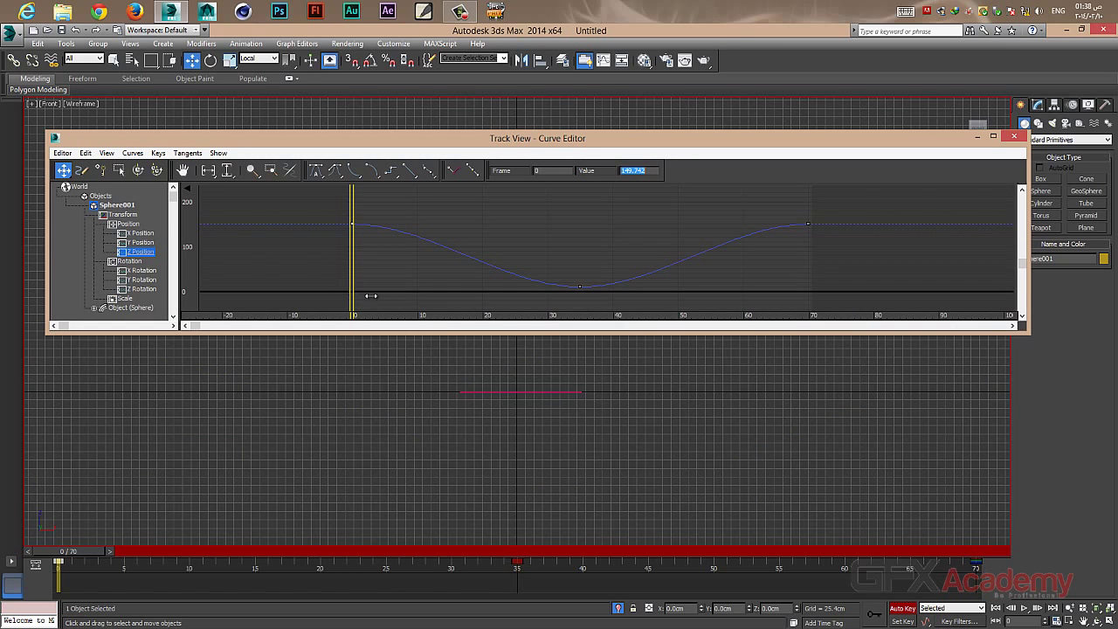
{"action": "left_click_drag", "start_coordinate": [830, 197], "coordinate": [328, 251]}
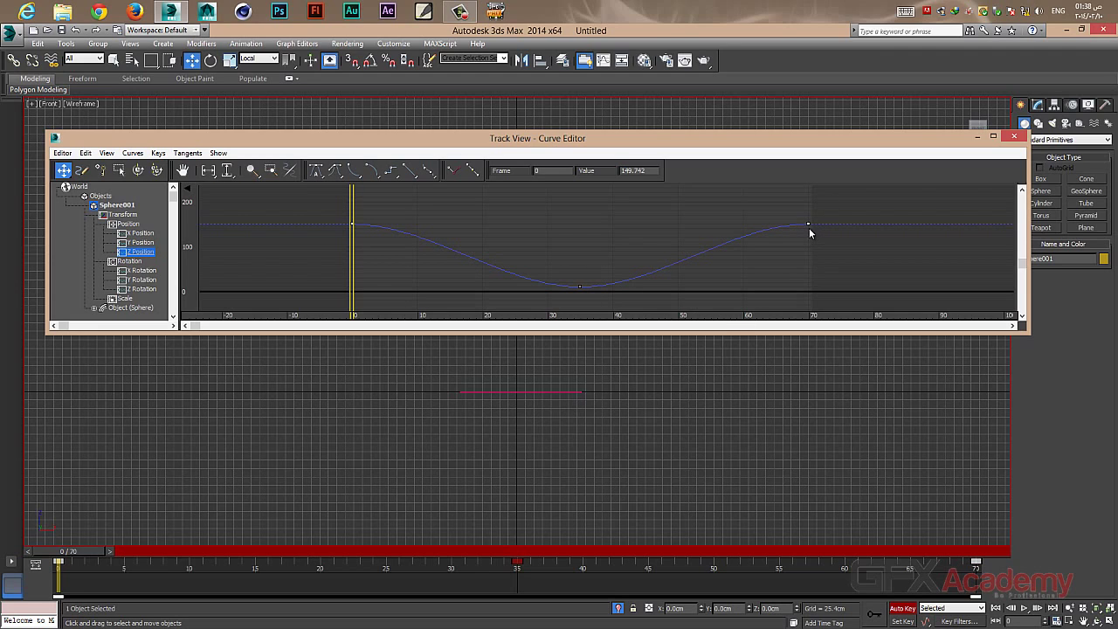
{"action": "left_click_drag", "start_coordinate": [809, 231], "coordinate": [808, 287]}
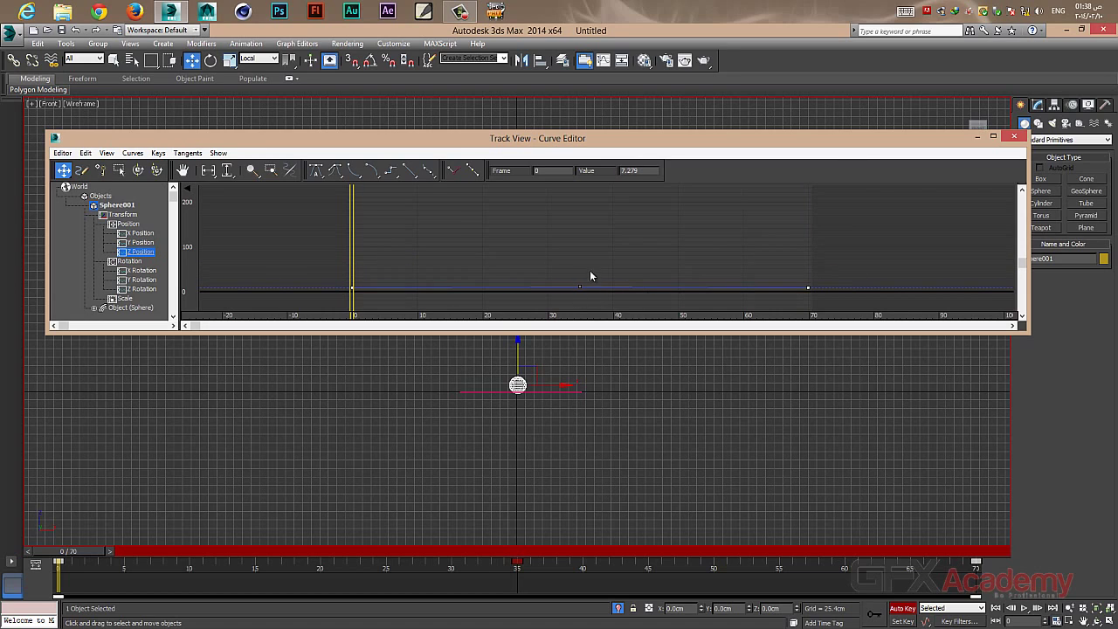
{"action": "left_click_drag", "start_coordinate": [571, 310], "coordinate": [579, 195]}
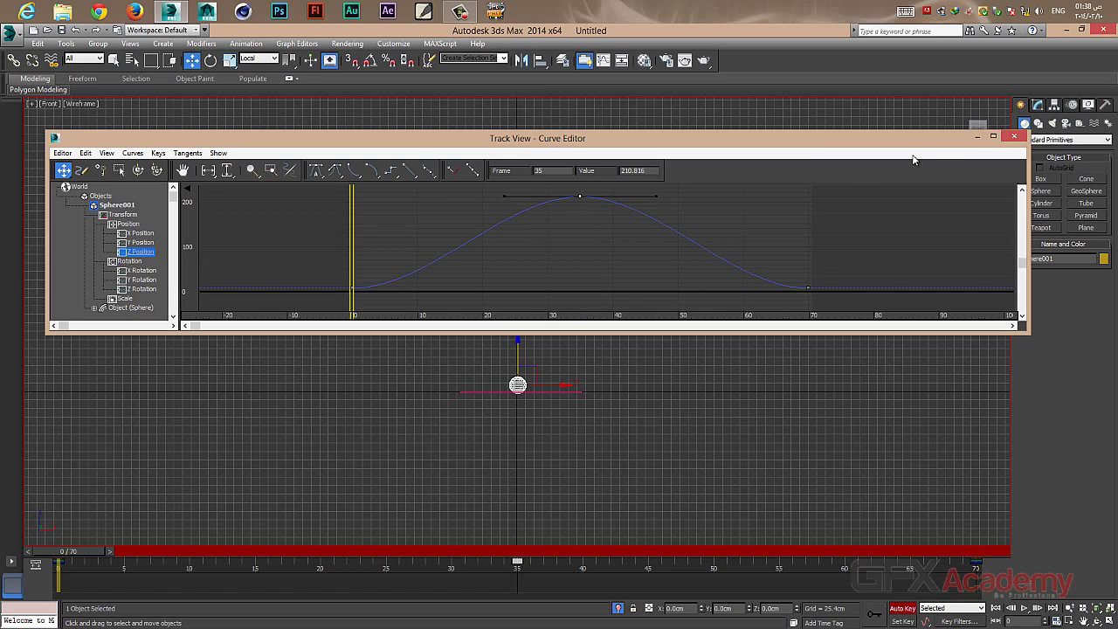
{"action": "left_click", "coordinate": [976, 136]}
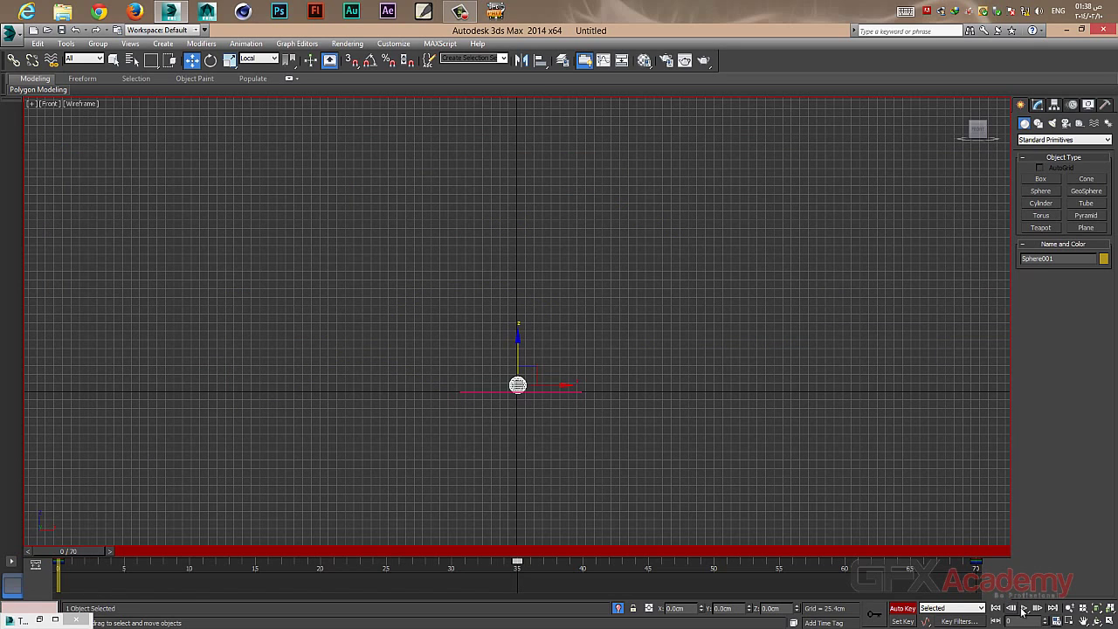
Play back the sphere's inverted bounce and stop at frame 35.
{"action": "left_click", "coordinate": [1023, 608]}
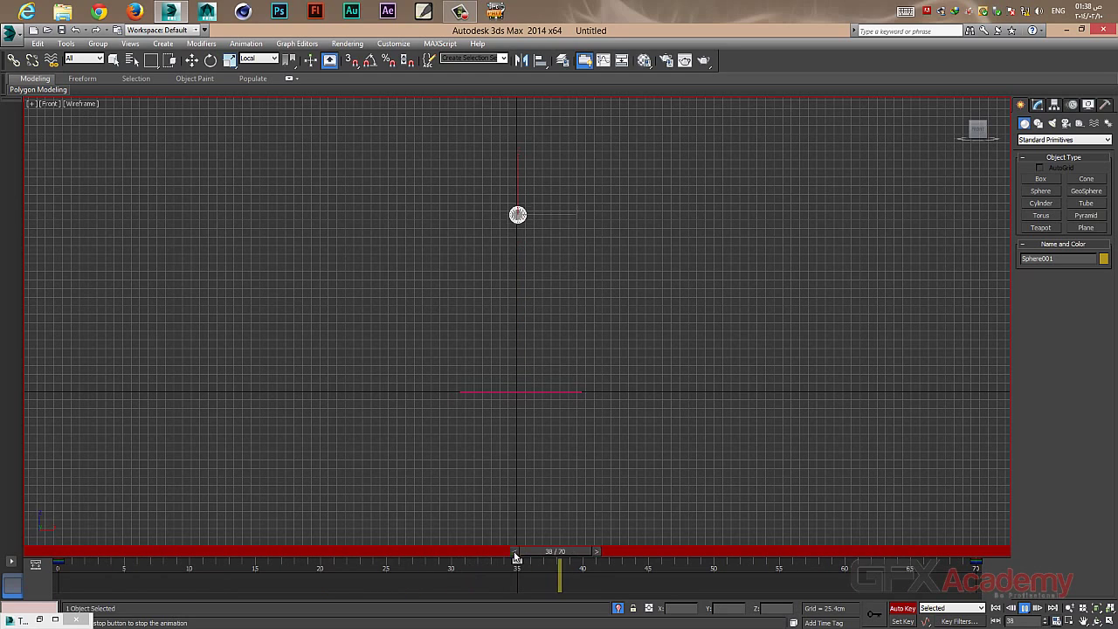
{"action": "left_click", "coordinate": [516, 552]}
{"action": "key", "text": "w"}
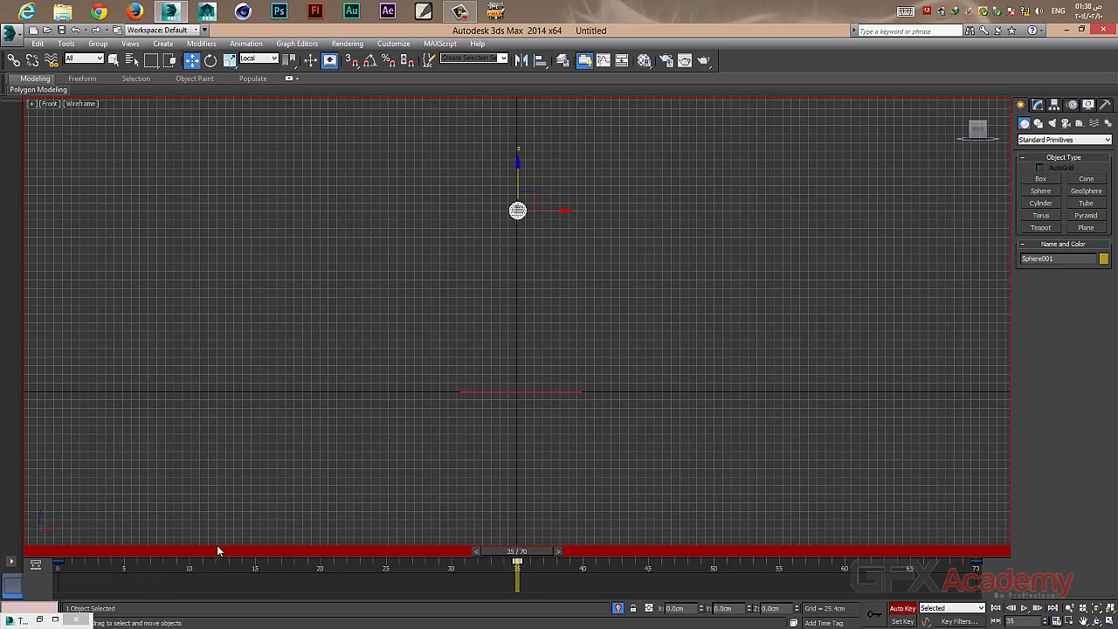
Set the tangents of the Z Position keys at frames 0 and 70 to Smooth, then minimize the Curve Editor.
{"action": "left_click", "coordinate": [35, 564]}
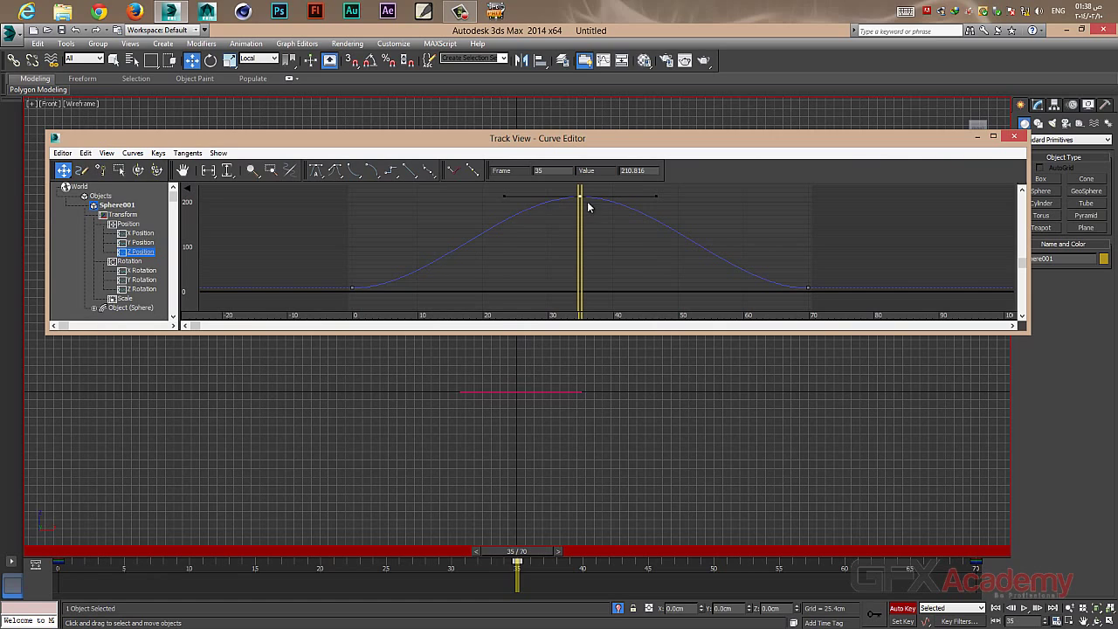
{"action": "left_click_drag", "start_coordinate": [379, 236], "coordinate": [322, 297]}
{"action": "left_click", "coordinate": [407, 174]}
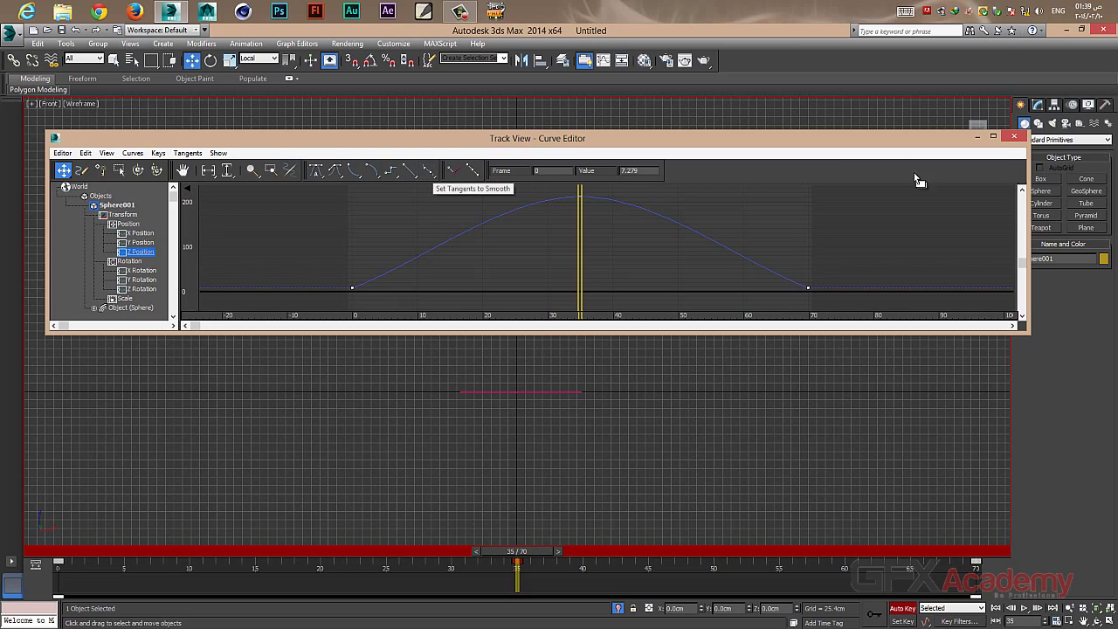
{"action": "left_click", "coordinate": [978, 137]}
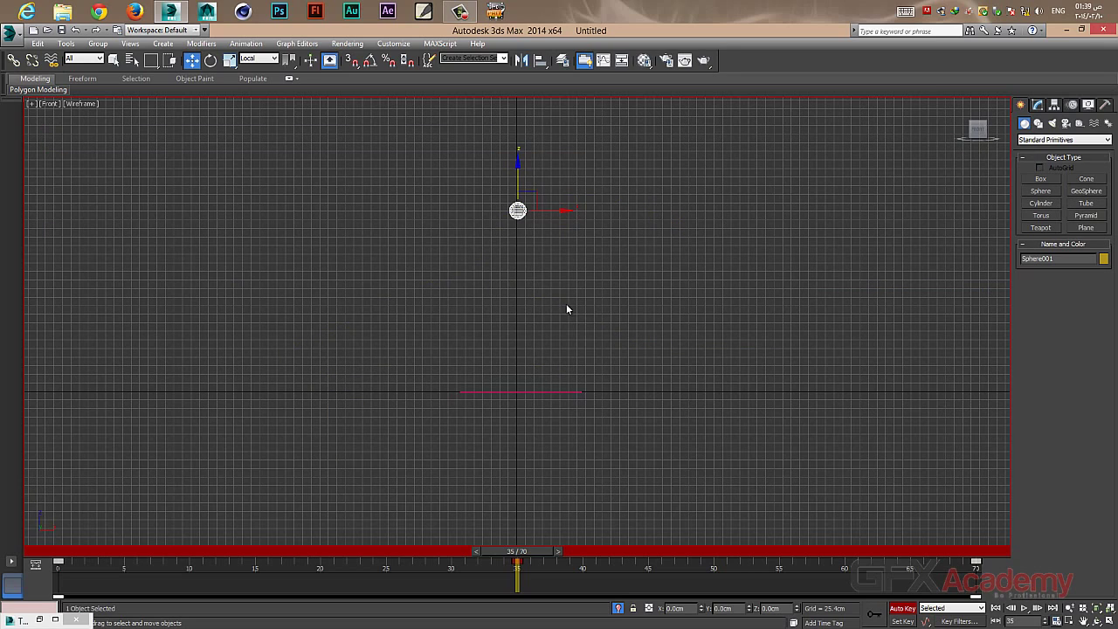
Raise the sphere slightly in Z at frame 0, to about 9.9, so that it rests on the floor box.
{"action": "scroll", "coordinate": [560, 317], "scroll_direction": "up", "scroll_amount": 3}
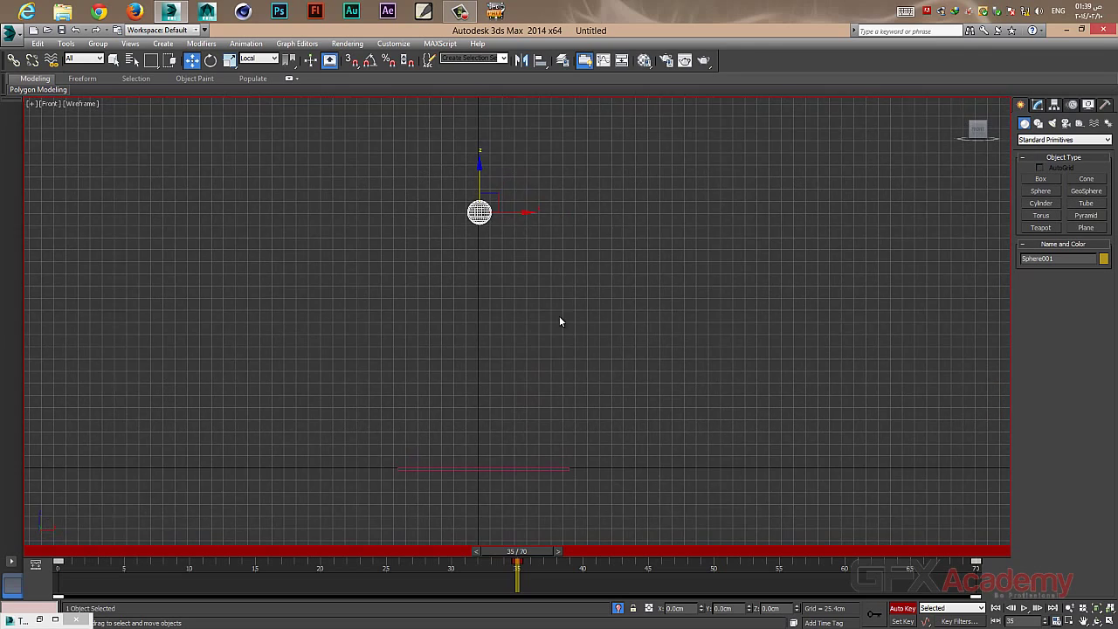
{"action": "middle_click_drag", "start_coordinate": [550, 307], "coordinate": [556, 317]}
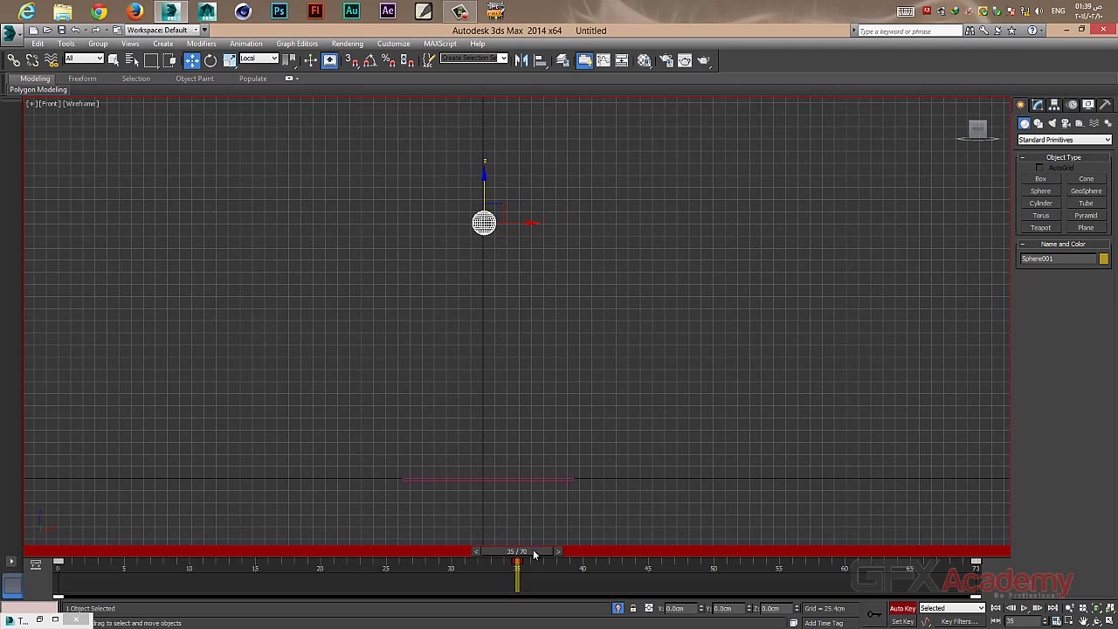
{"action": "left_click_drag", "start_coordinate": [535, 553], "coordinate": [222, 552]}
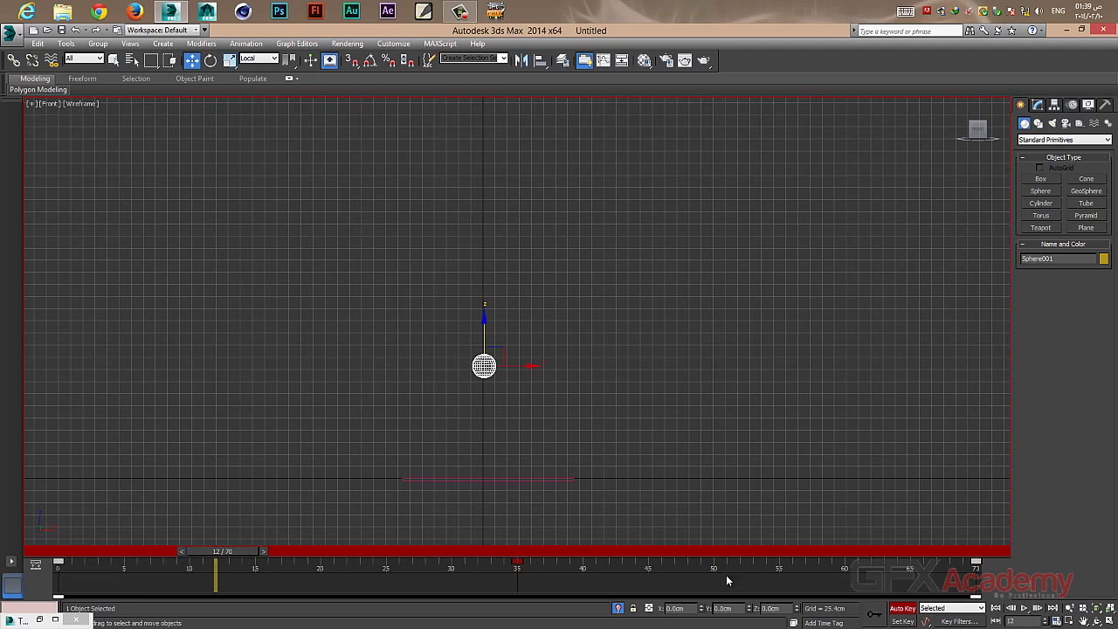
{"action": "left_click", "coordinate": [997, 609]}
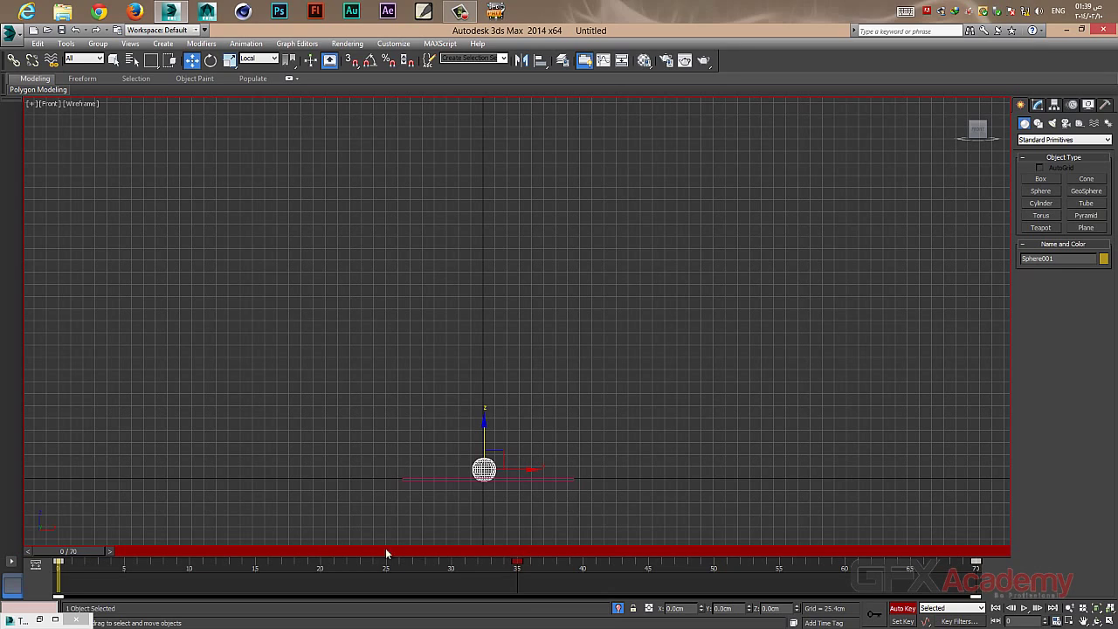
{"action": "left_click_drag", "start_coordinate": [484, 427], "coordinate": [484, 424]}
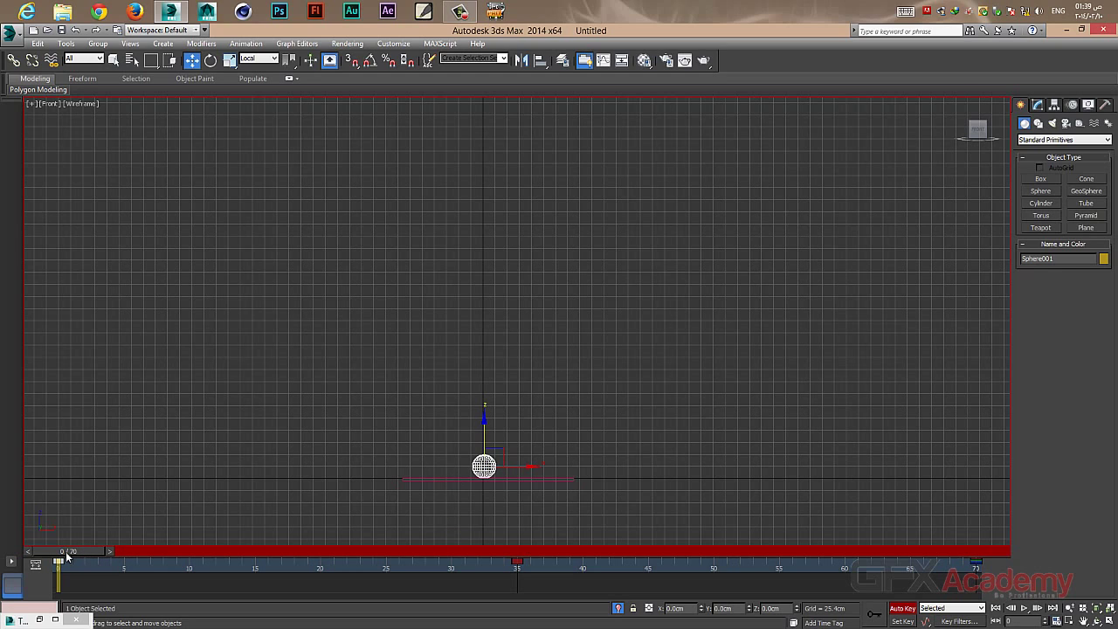
Copy the sphere's position, rotation and scale key from frame 0 to frame 70.
{"action": "left_click_drag", "start_coordinate": [65, 552], "coordinate": [961, 553]}
{"action": "key", "text": "w"}
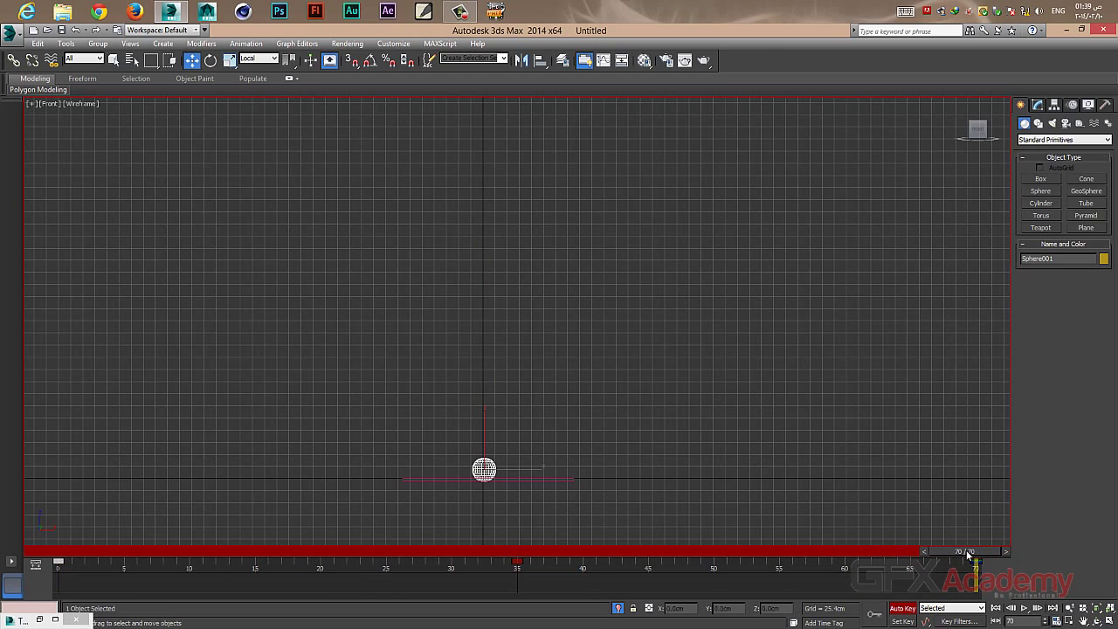
{"action": "right_click", "coordinate": [956, 550]}
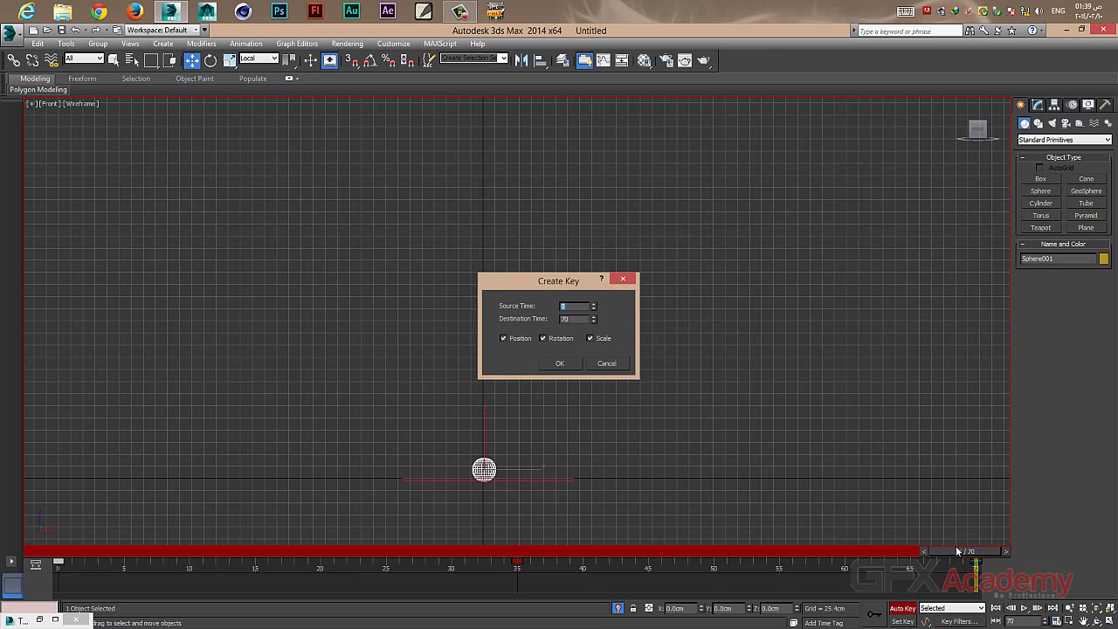
{"action": "left_click", "coordinate": [560, 363]}
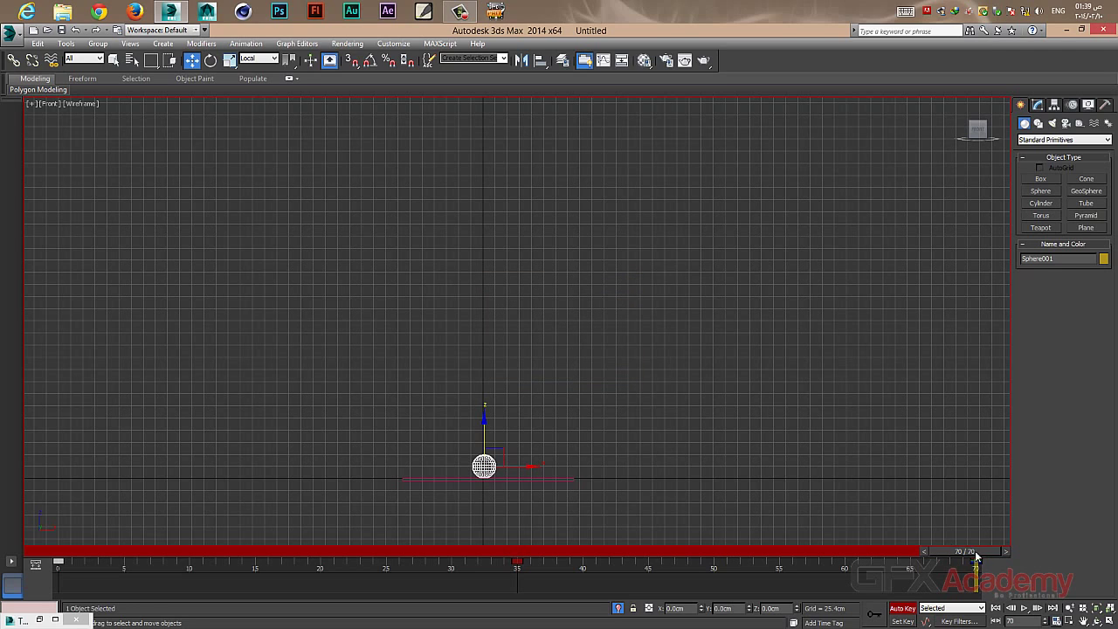
{"action": "mouse_move", "coordinate": [976, 556]}
{"action": "left_mouse_down"}
{"action": "mouse_move", "coordinate": [52, 552]}
{"action": "mouse_move", "coordinate": [974, 550]}
{"action": "left_mouse_up"}
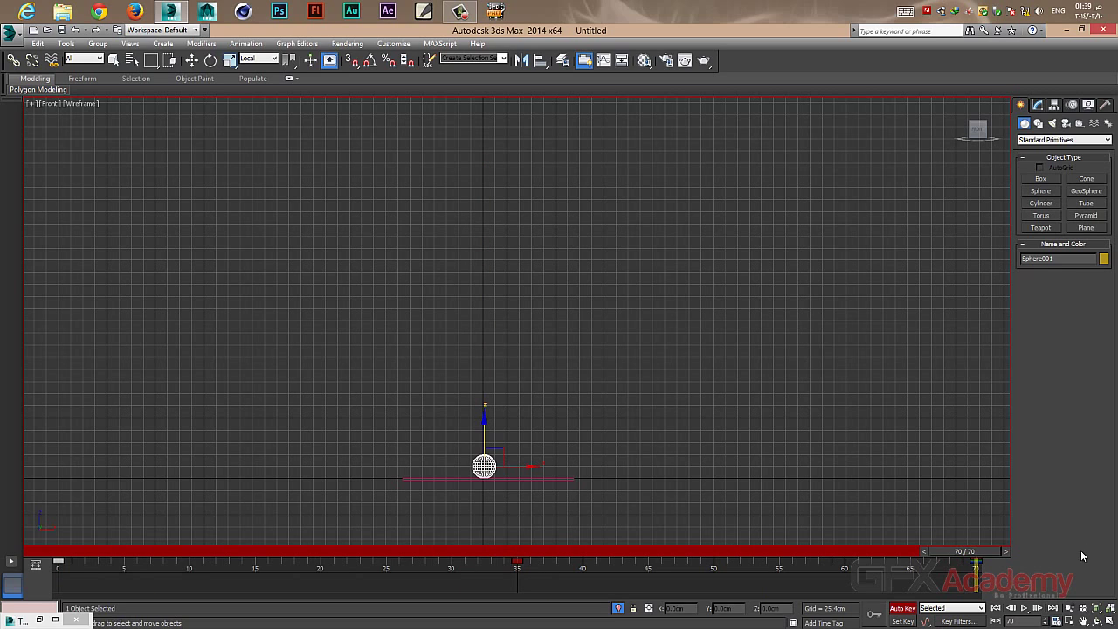
Play back the bounce with the matching end keys and stop at frame 45.
{"action": "left_click", "coordinate": [1025, 608]}
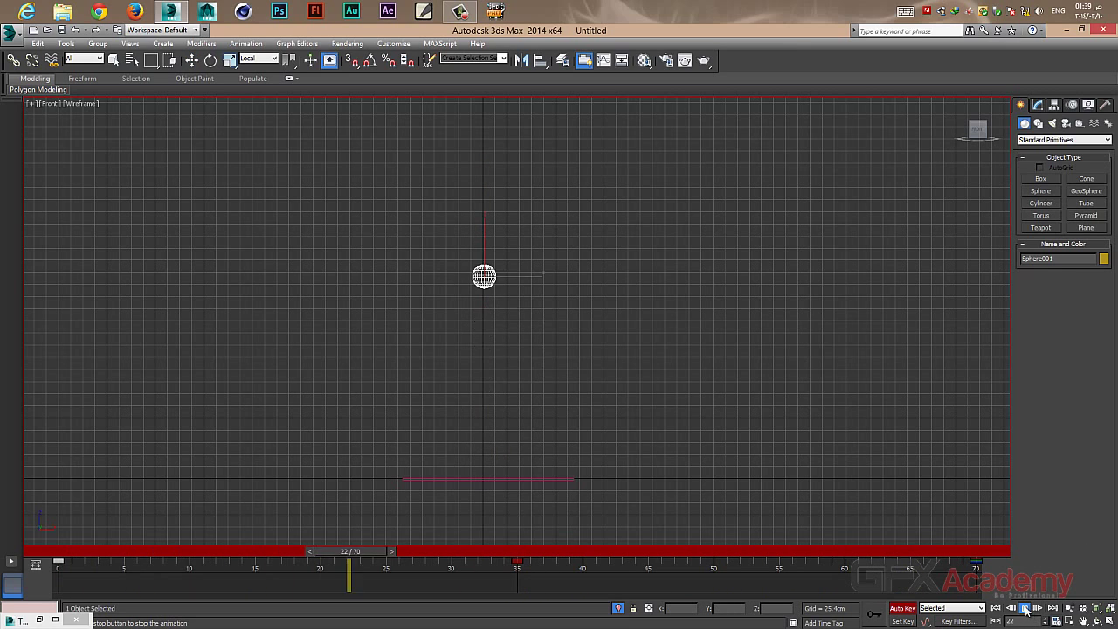
{"action": "left_click", "coordinate": [654, 552]}
{"action": "key", "text": "w"}
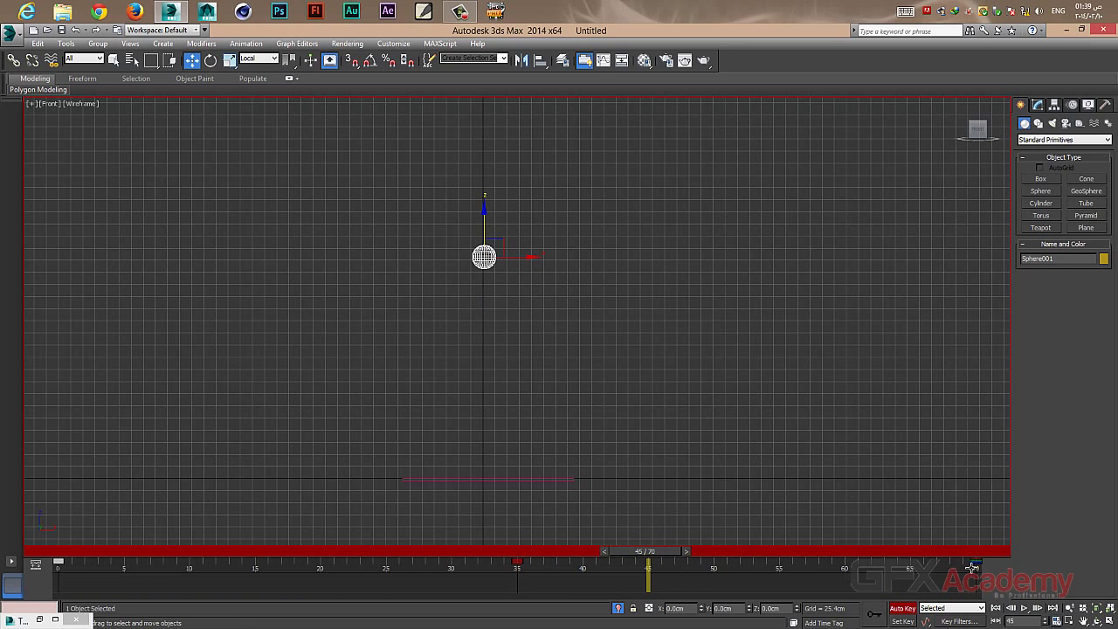
Select all of the sphere's keys and compress their selection range so that it runs from frame 0 to 40.
{"action": "left_click_drag", "start_coordinate": [52, 564], "coordinate": [821, 564]}
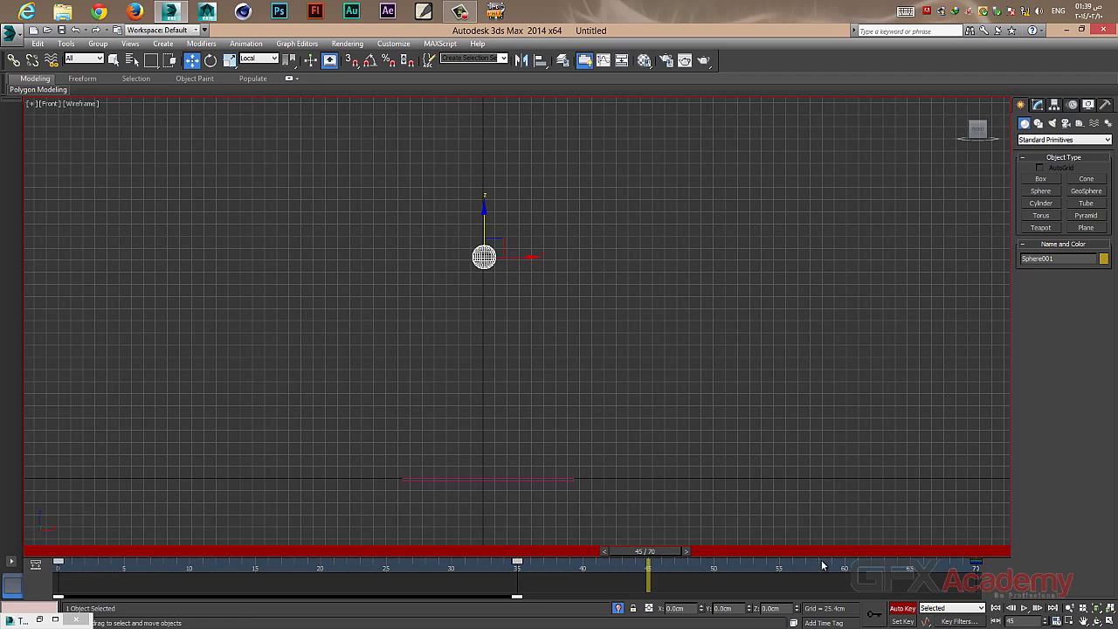
{"action": "left_click", "coordinate": [975, 567]}
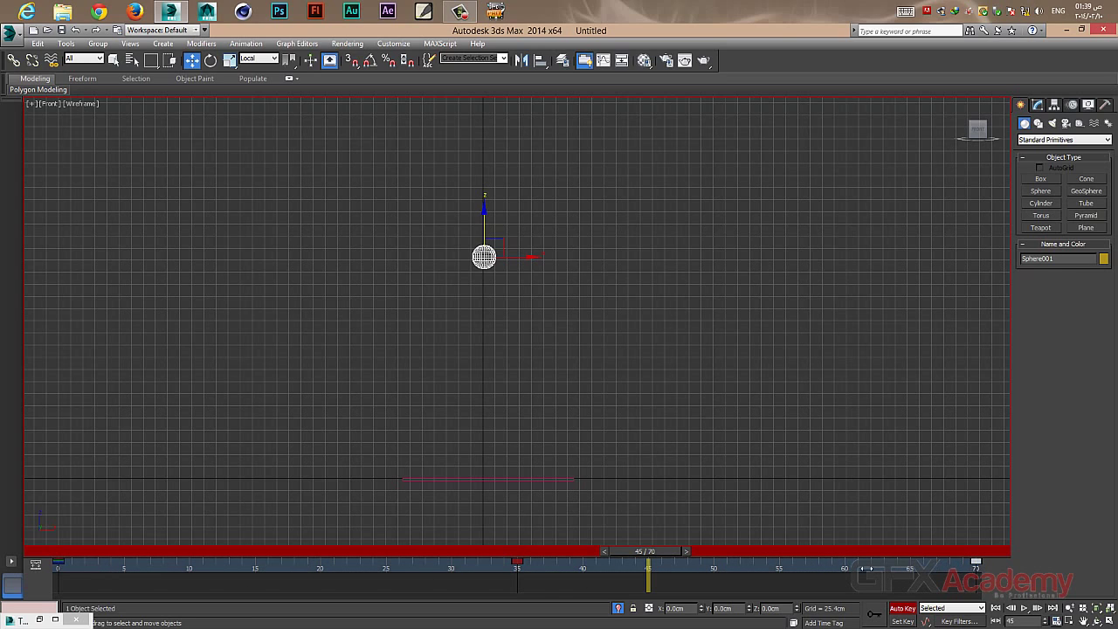
{"action": "left_click_drag", "start_coordinate": [54, 564], "coordinate": [637, 577]}
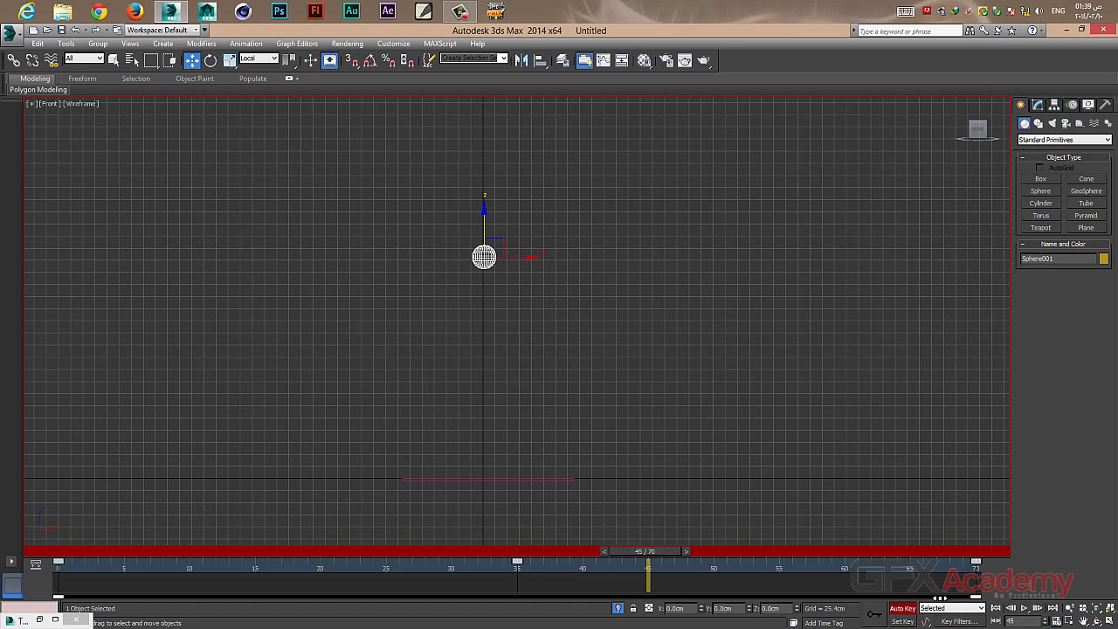
{"action": "right_click", "coordinate": [305, 566]}
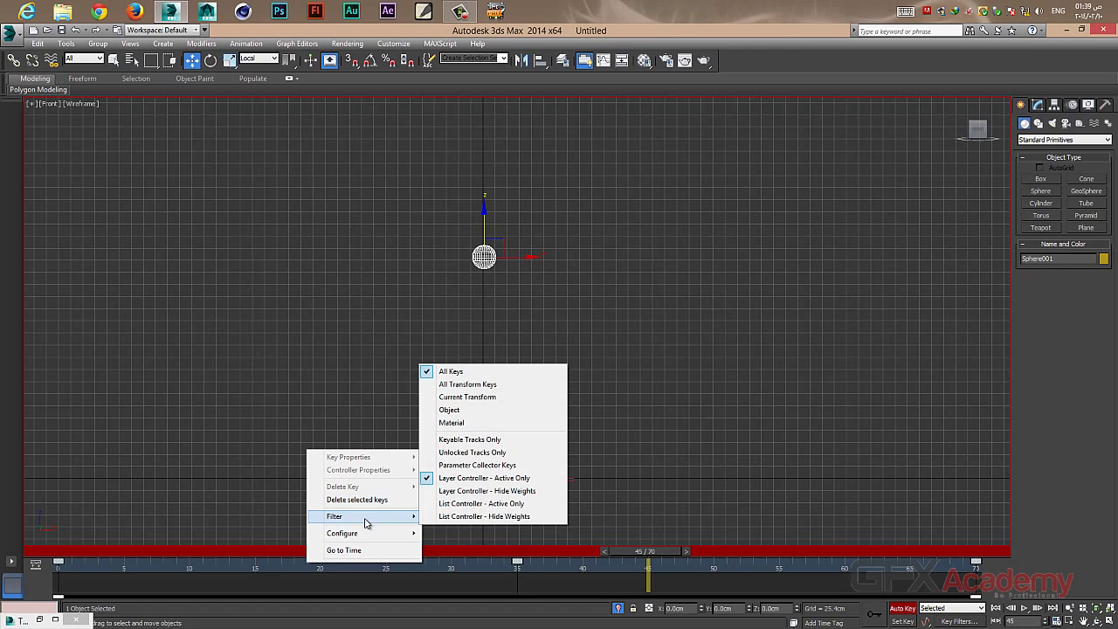
{"action": "mouse_move", "coordinate": [371, 535]}
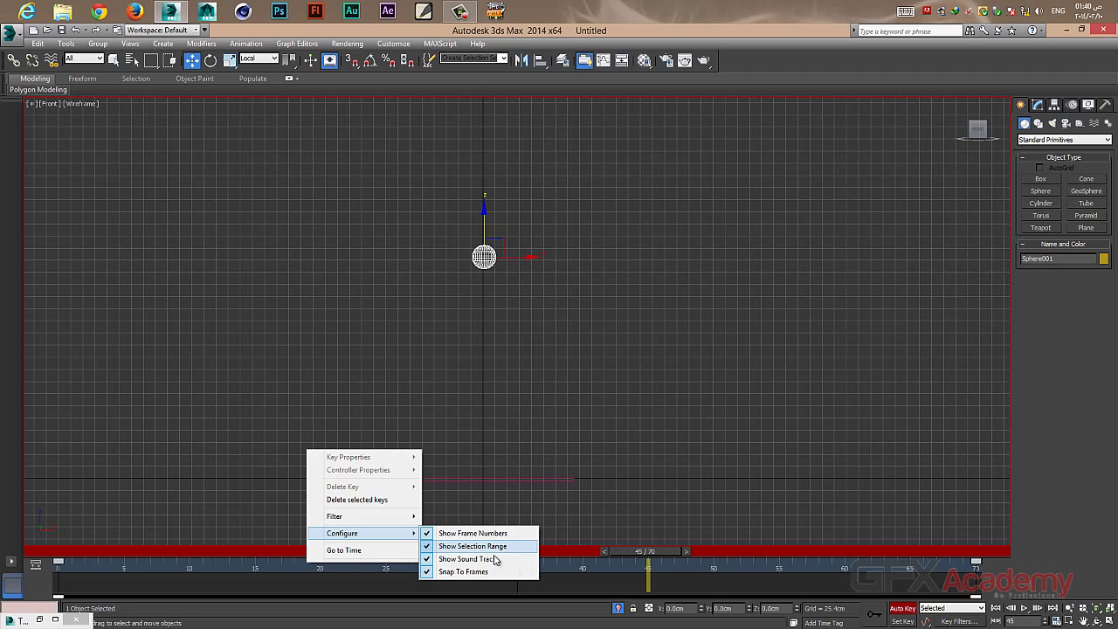
{"action": "left_click_drag", "start_coordinate": [980, 603], "coordinate": [581, 598]}
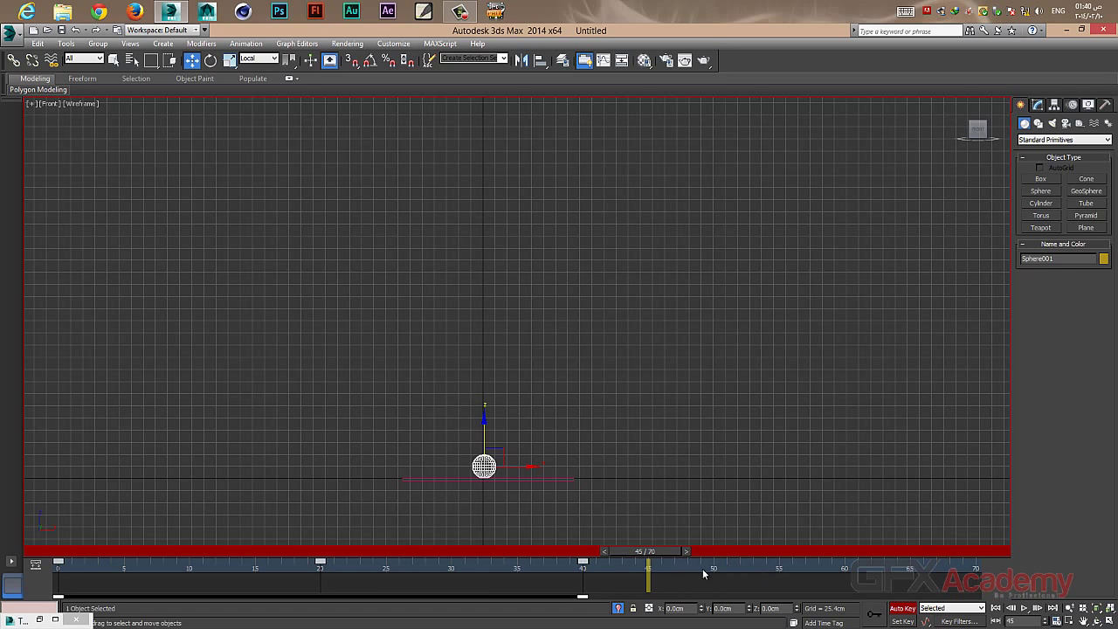
Set the animation's end time to frame 40 in the time configuration.
{"action": "left_click_drag", "start_coordinate": [661, 557], "coordinate": [556, 557]}
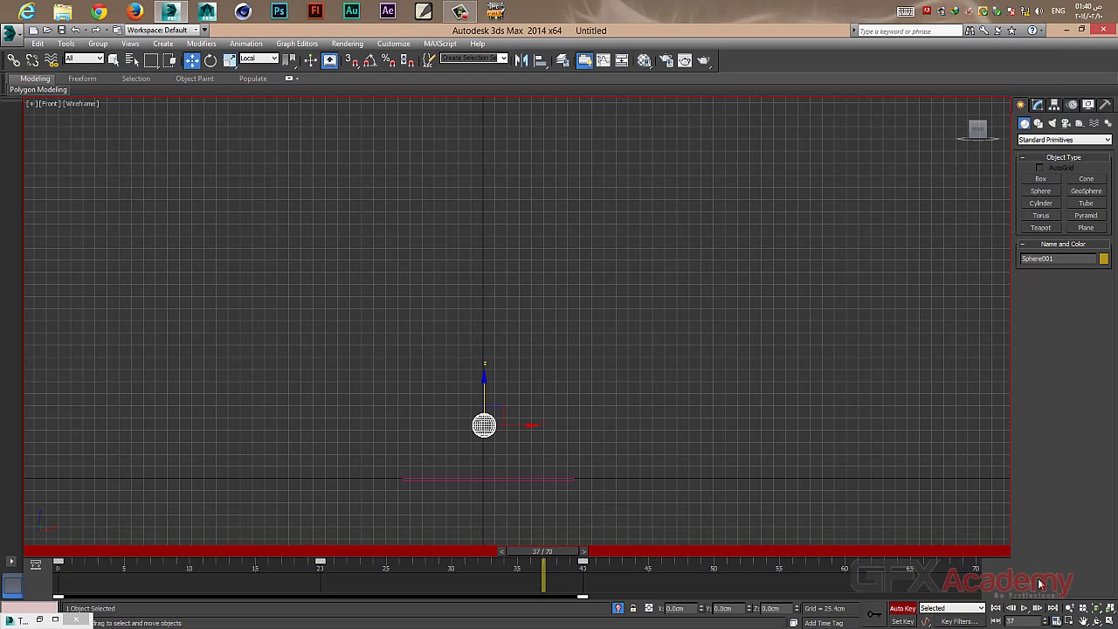
{"action": "left_click", "coordinate": [1059, 619]}
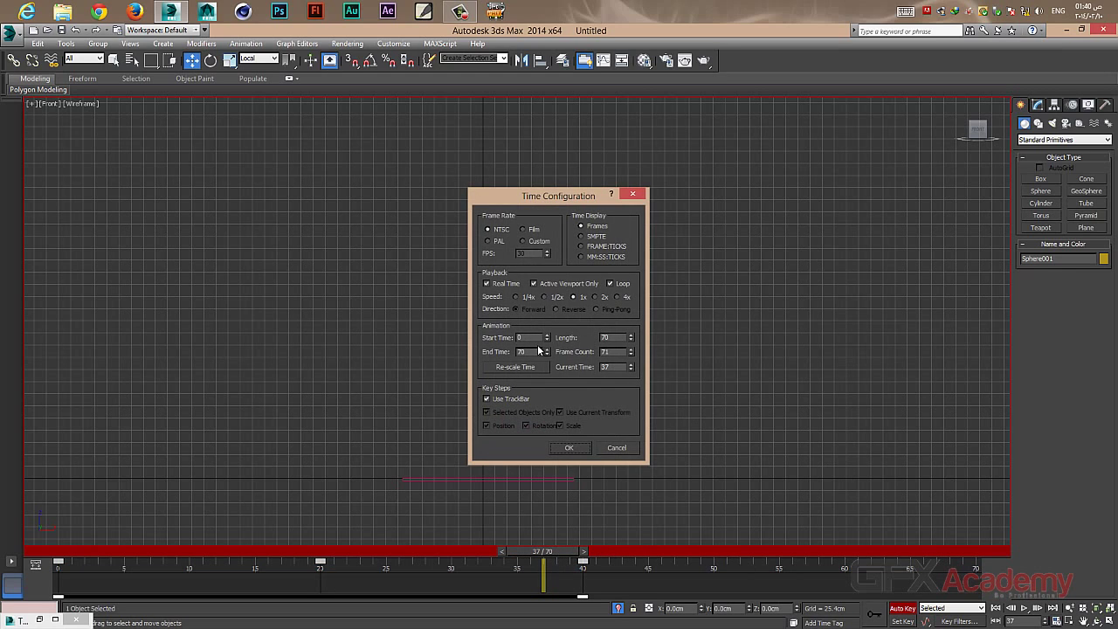
{"action": "key", "text": "Tab"}
{"action": "key", "text": "Return"}
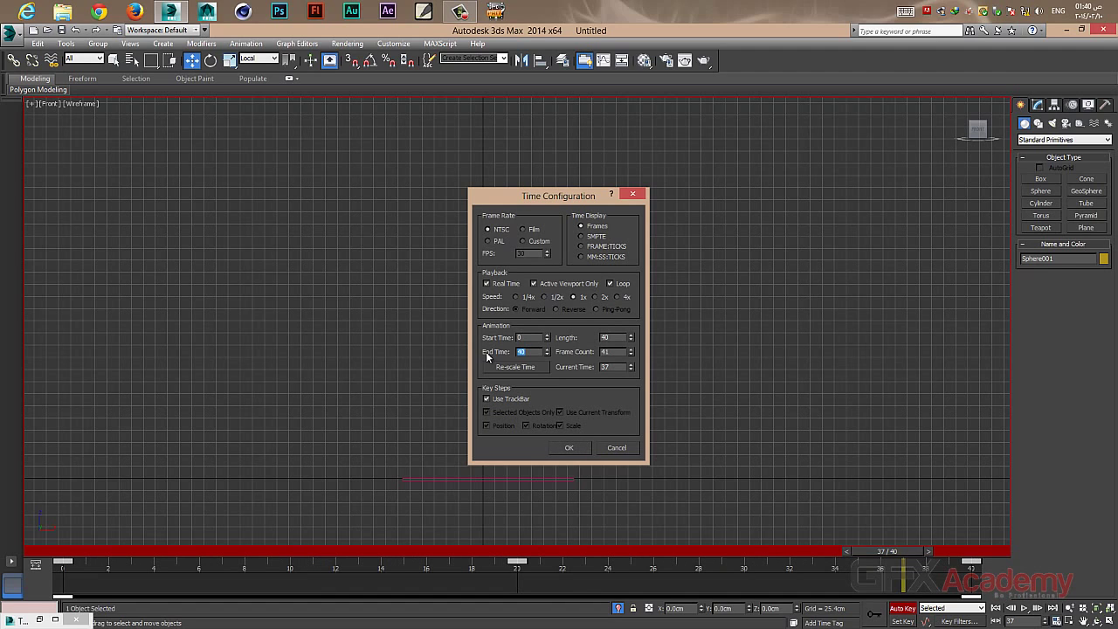
{"action": "left_click", "coordinate": [584, 449]}
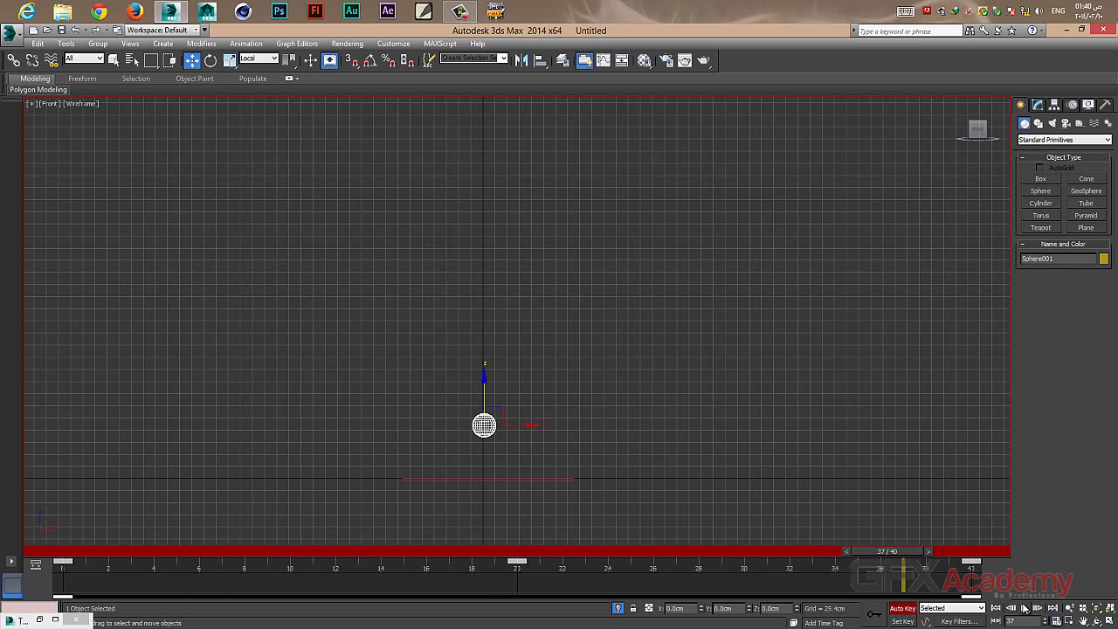
Play back the shortened 40-frame bounce and stop at frame 20.
{"action": "left_click", "coordinate": [1023, 608]}
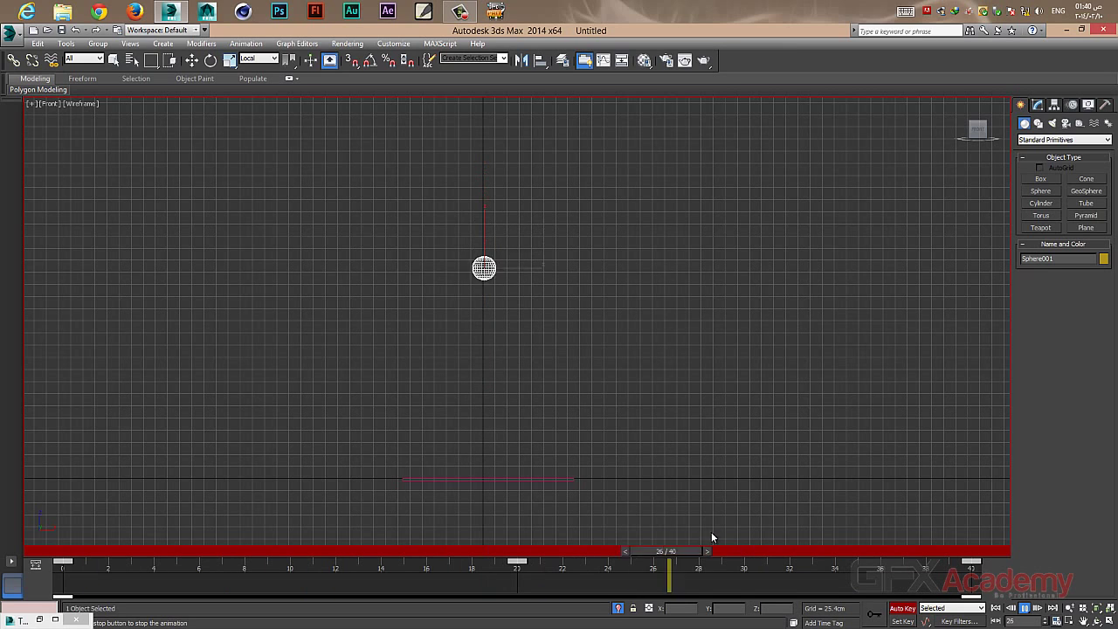
{"action": "left_click_drag", "start_coordinate": [447, 551], "coordinate": [514, 551]}
{"action": "key", "text": "w"}
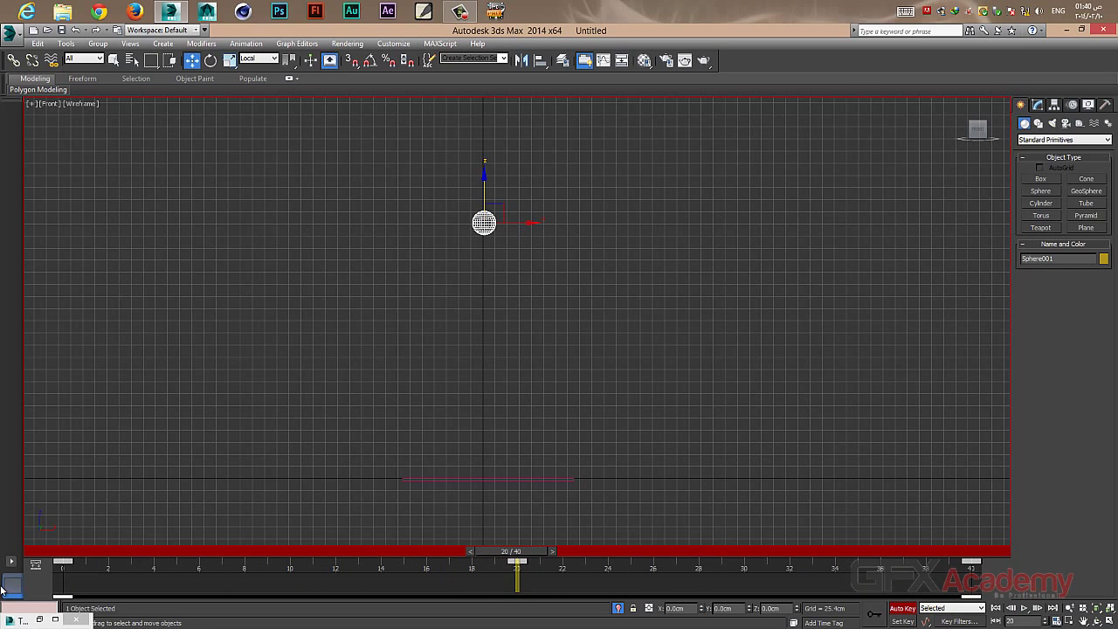
Restore the Curve Editor and give the Z Position keys at frames 0 and 40 editable tangent handles.
{"action": "left_click", "coordinate": [38, 619]}
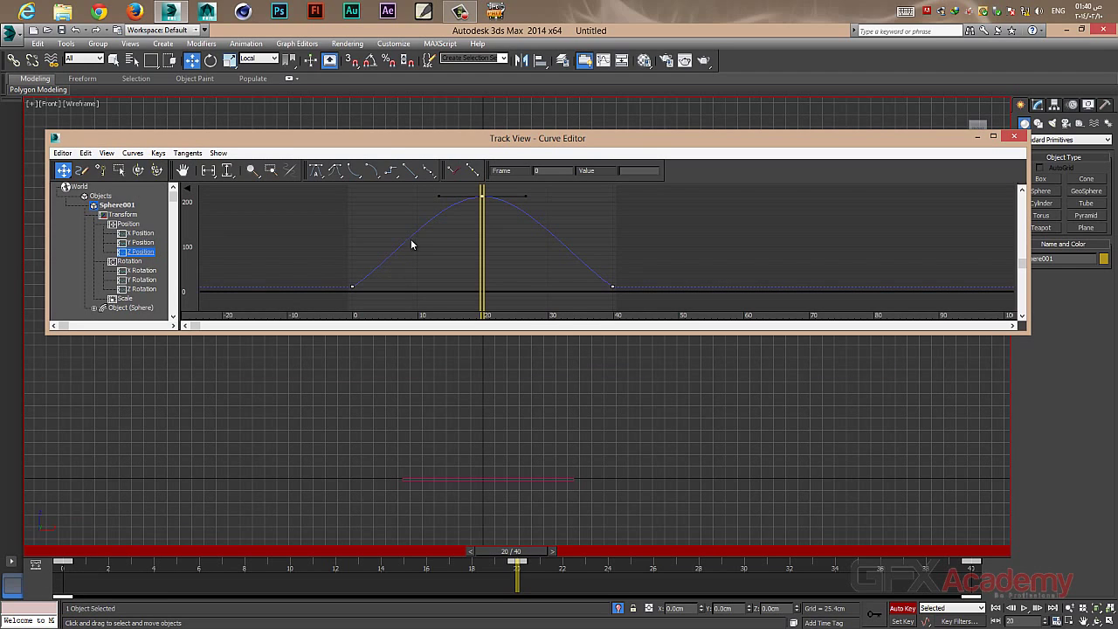
{"action": "left_click_drag", "start_coordinate": [366, 296], "coordinate": [366, 296]}
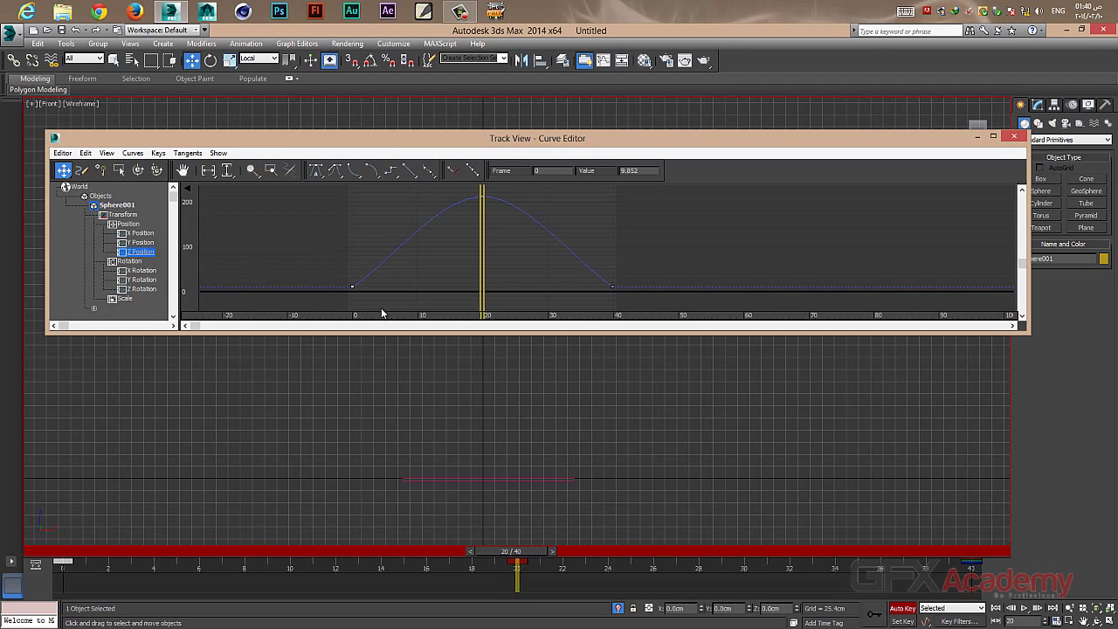
{"action": "left_click", "coordinate": [331, 173]}
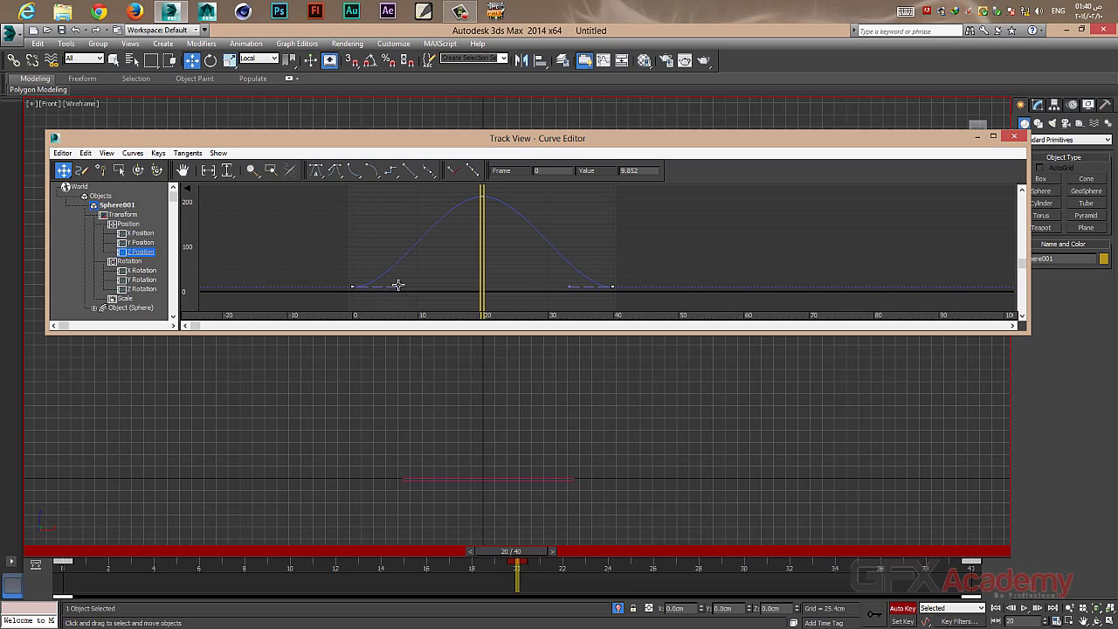
Steepen the Z Position curve's landing by pulling the frame 40 key's incoming tangent handle upward.
{"action": "left_click_drag", "start_coordinate": [339, 265], "coordinate": [643, 301]}
{"action": "left_click", "coordinate": [614, 287]}
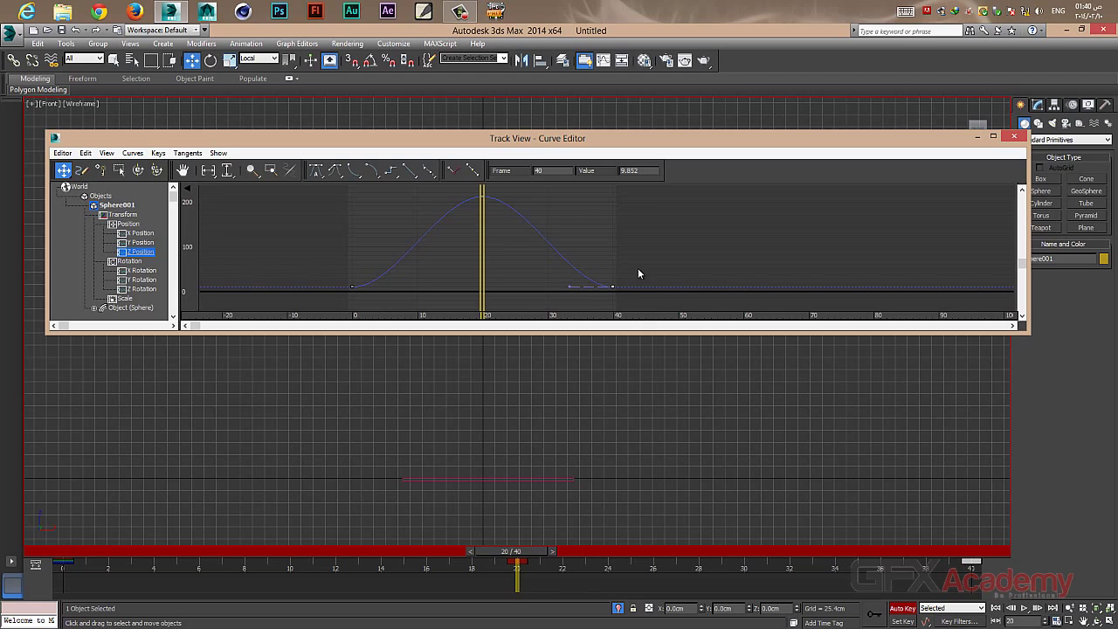
{"action": "middle_click_drag", "start_coordinate": [638, 268], "coordinate": [569, 253]}
{"action": "scroll", "coordinate": [570, 254], "scroll_direction": "up", "scroll_amount": 1}
{"action": "scroll", "coordinate": [559, 288], "scroll_direction": "up", "scroll_amount": 2}
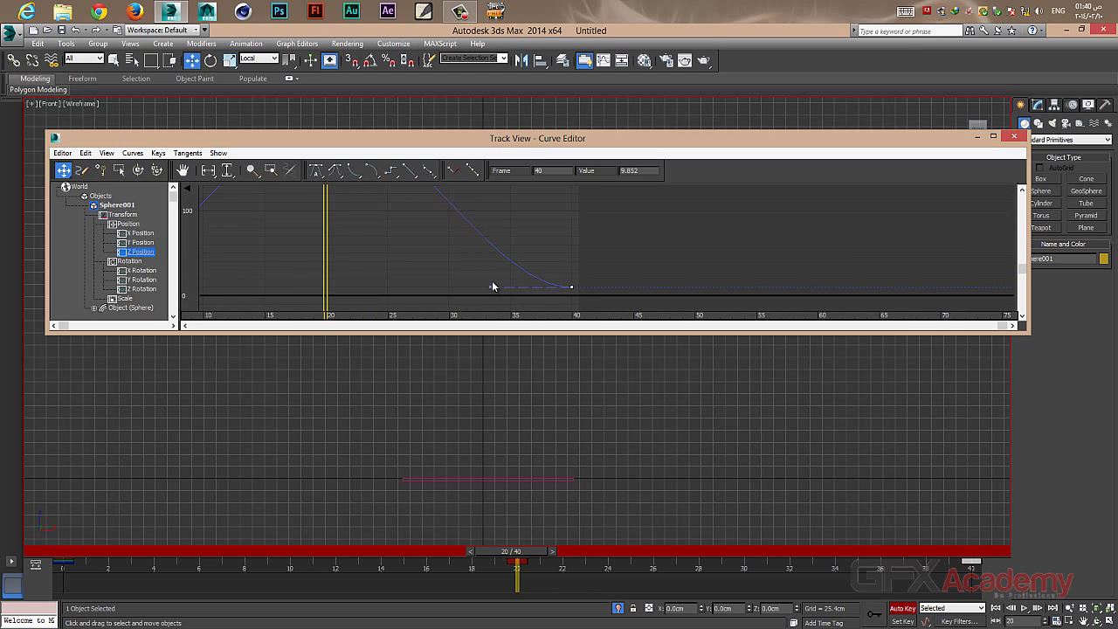
{"action": "left_click_drag", "start_coordinate": [492, 280], "coordinate": [530, 247]}
Steepen the Z Position curve's takeoff by pulling the frame 0 key's outgoing tangent handle up near frame 4.
{"action": "scroll", "coordinate": [442, 287], "scroll_direction": "down", "scroll_amount": 2}
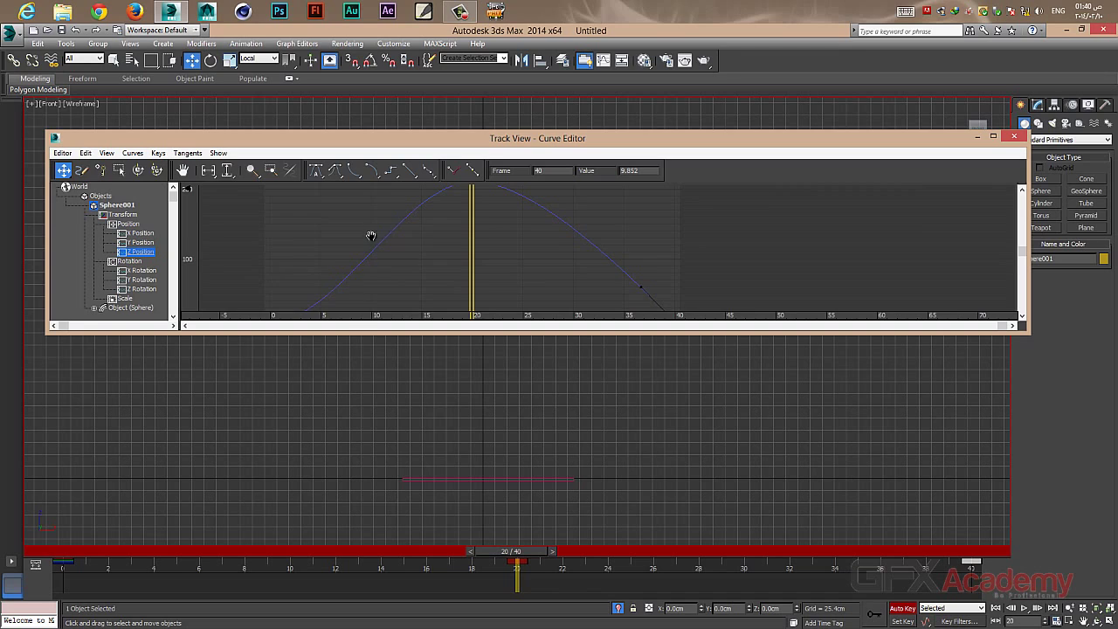
{"action": "middle_click_drag", "start_coordinate": [370, 236], "coordinate": [385, 203]}
{"action": "left_click_drag", "start_coordinate": [342, 312], "coordinate": [328, 240]}
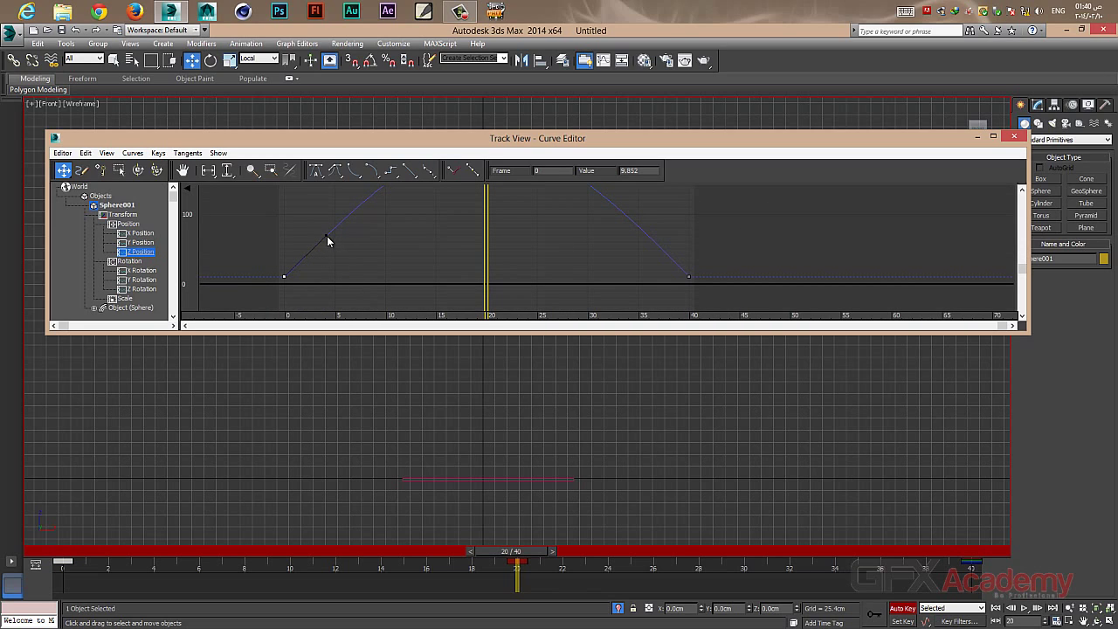
Readjust the Z Position takeoff by placing the frame 0 key's outgoing tangent handle near frame 3.
{"action": "scroll", "coordinate": [499, 260], "scroll_direction": "down", "scroll_amount": 5}
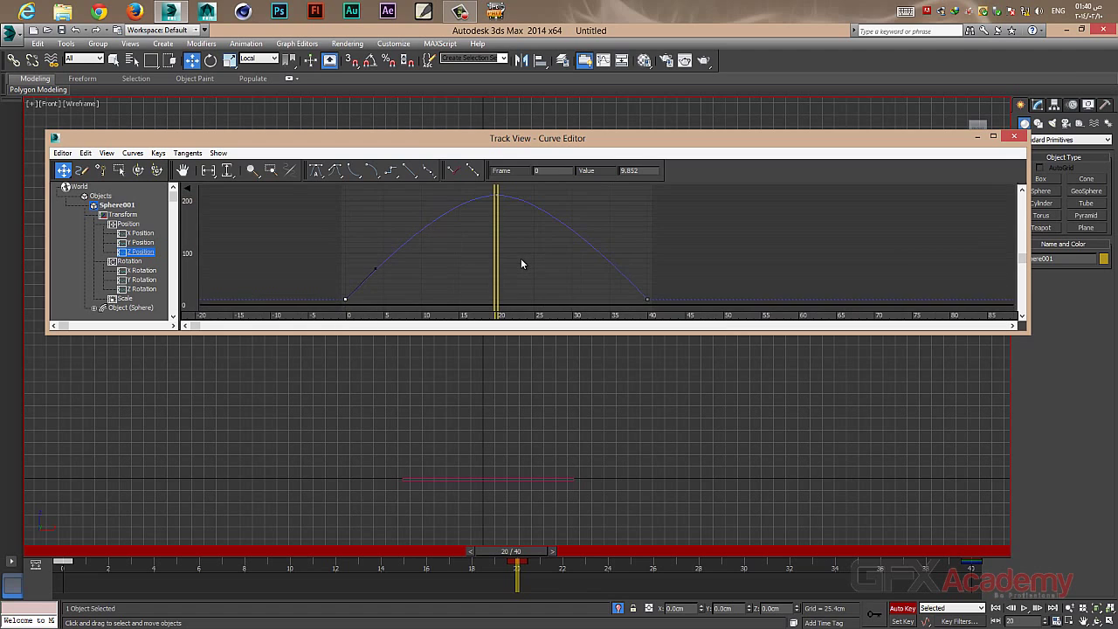
{"action": "scroll", "coordinate": [520, 257], "scroll_direction": "down", "scroll_amount": 2}
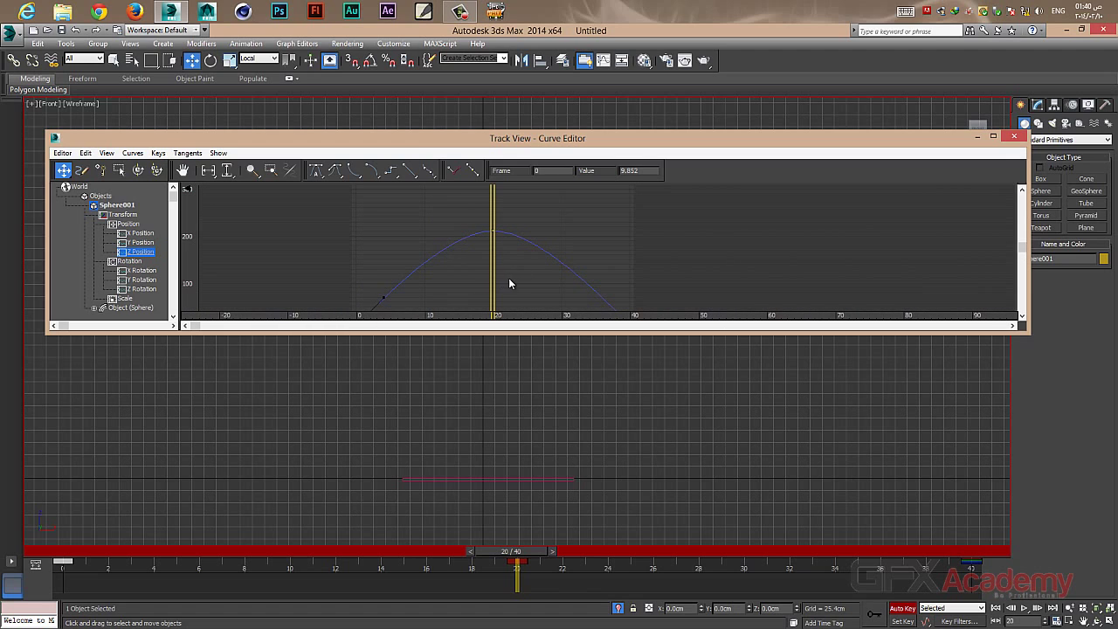
{"action": "middle_click_drag", "start_coordinate": [510, 282], "coordinate": [470, 266]}
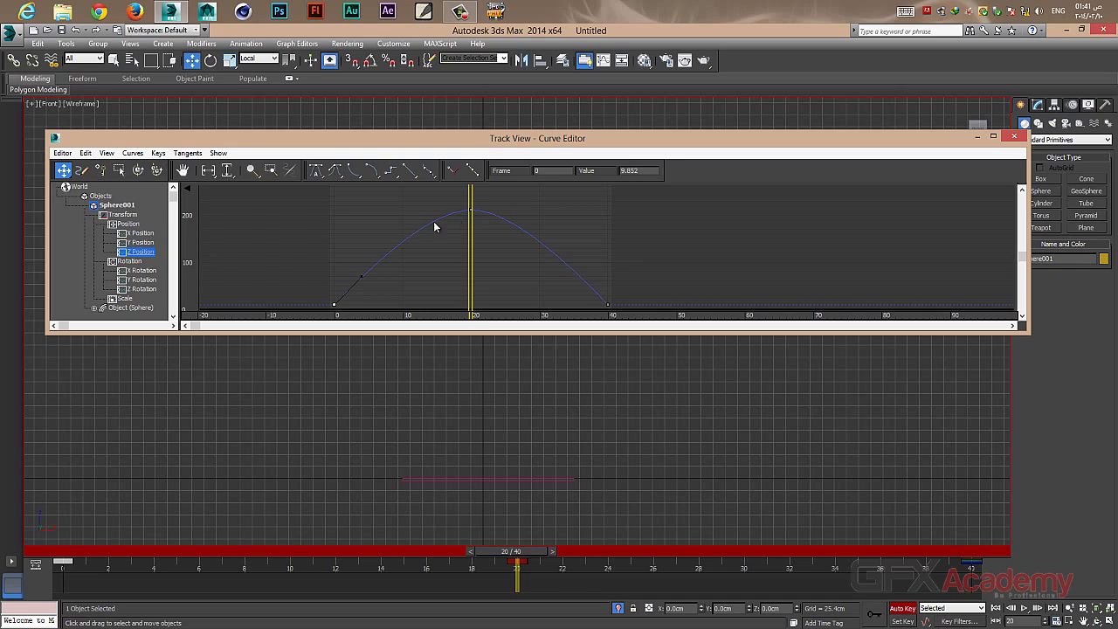
{"action": "left_click_drag", "start_coordinate": [359, 277], "coordinate": [367, 298]}
{"action": "left_click_drag", "start_coordinate": [375, 305], "coordinate": [357, 281]}
{"action": "left_click", "coordinate": [603, 303]}
Play back the 40-frame bounce with the Curve Editor minimized, then restore the editor and stop at frame 20.
{"action": "left_click", "coordinate": [975, 138]}
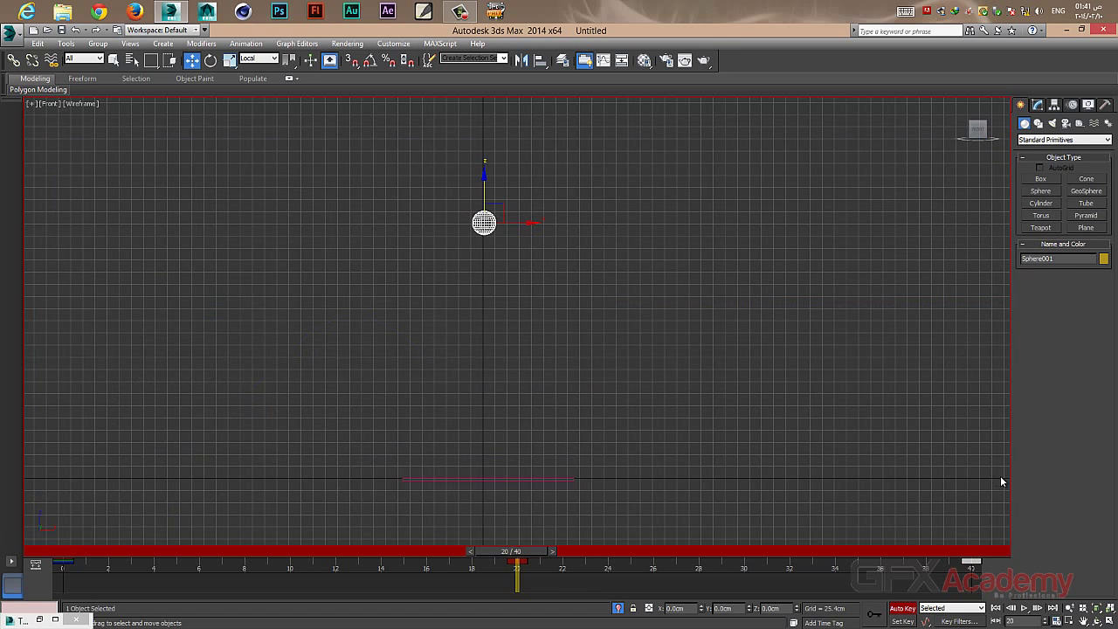
{"action": "left_click", "coordinate": [1025, 609]}
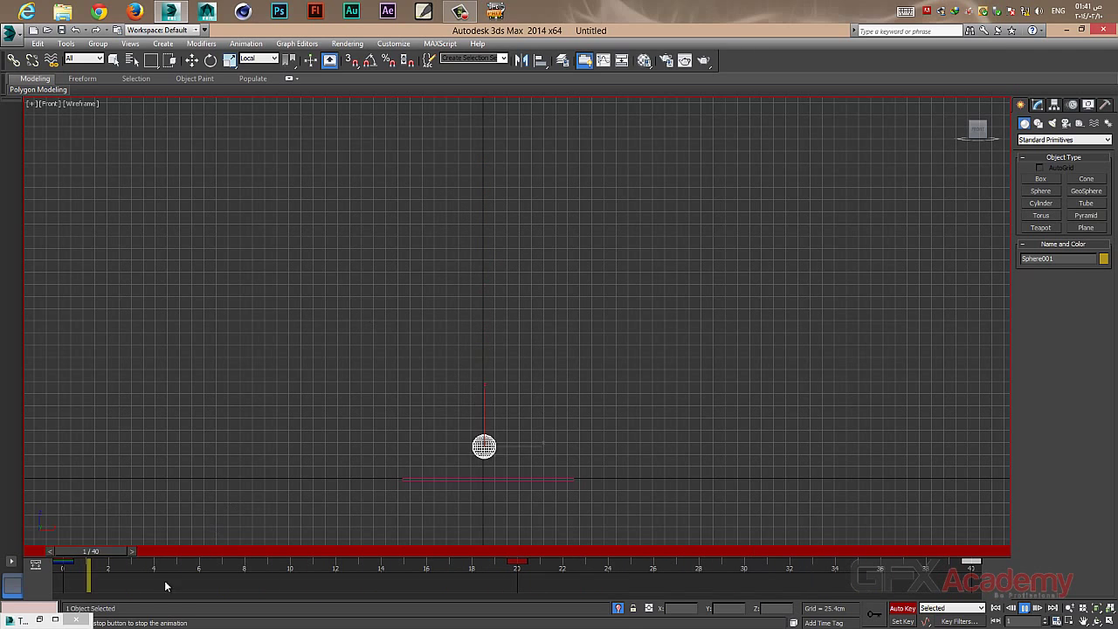
{"action": "left_click", "coordinate": [17, 619]}
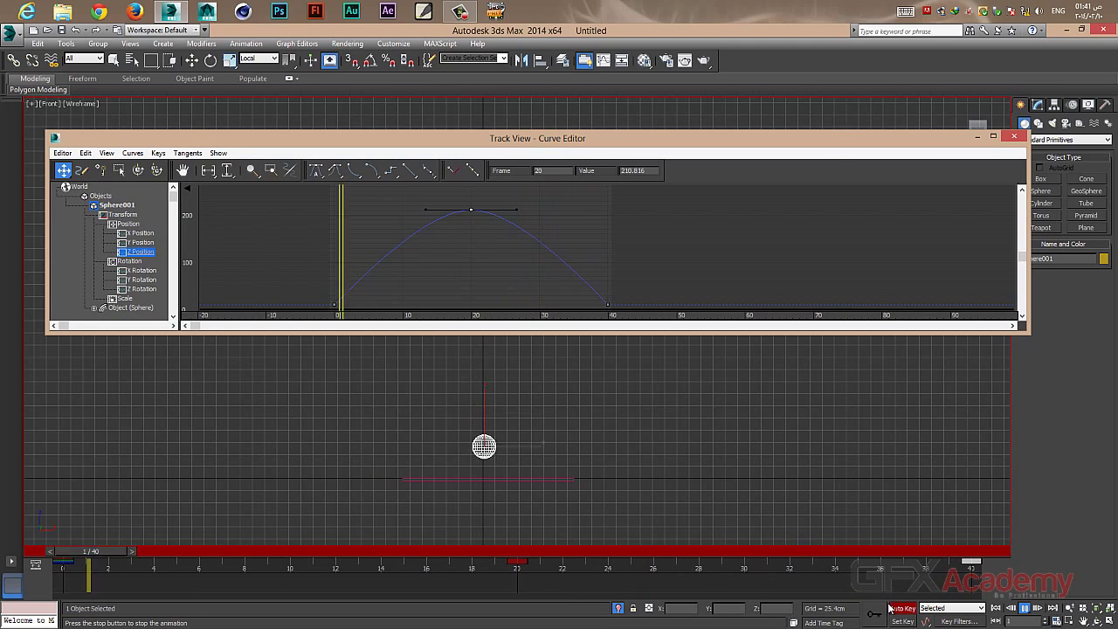
{"action": "left_click", "coordinate": [535, 554]}
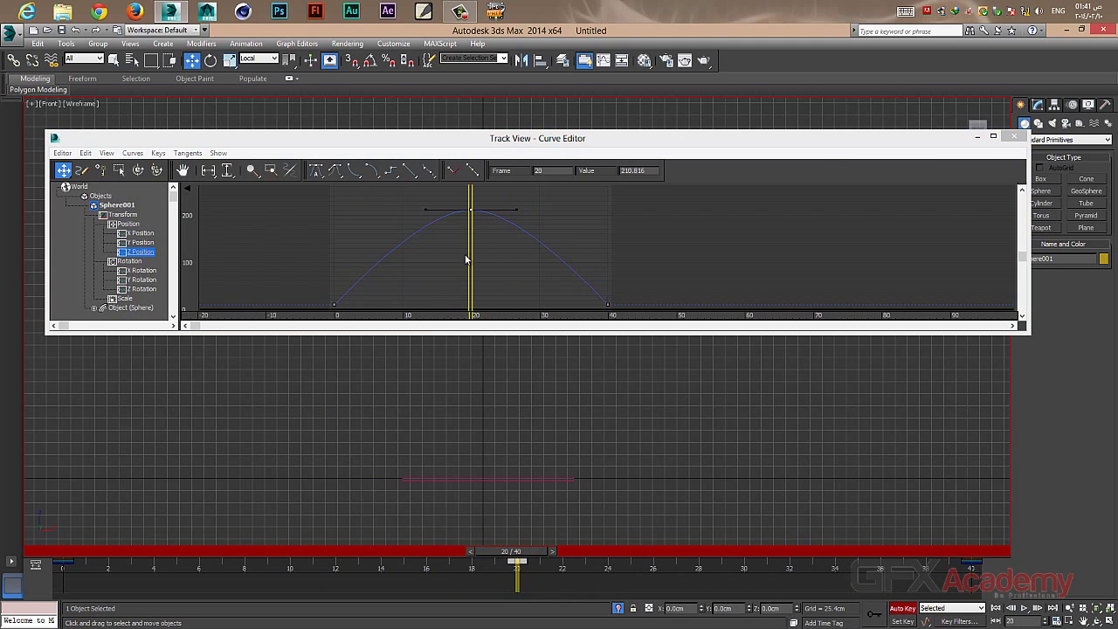
Lengthen the frame 20 key's tangent handles horizontally to about frames 7 and 33, and fine-tune the frame 40 and frame 0 handles.
{"action": "left_click", "coordinate": [425, 208]}
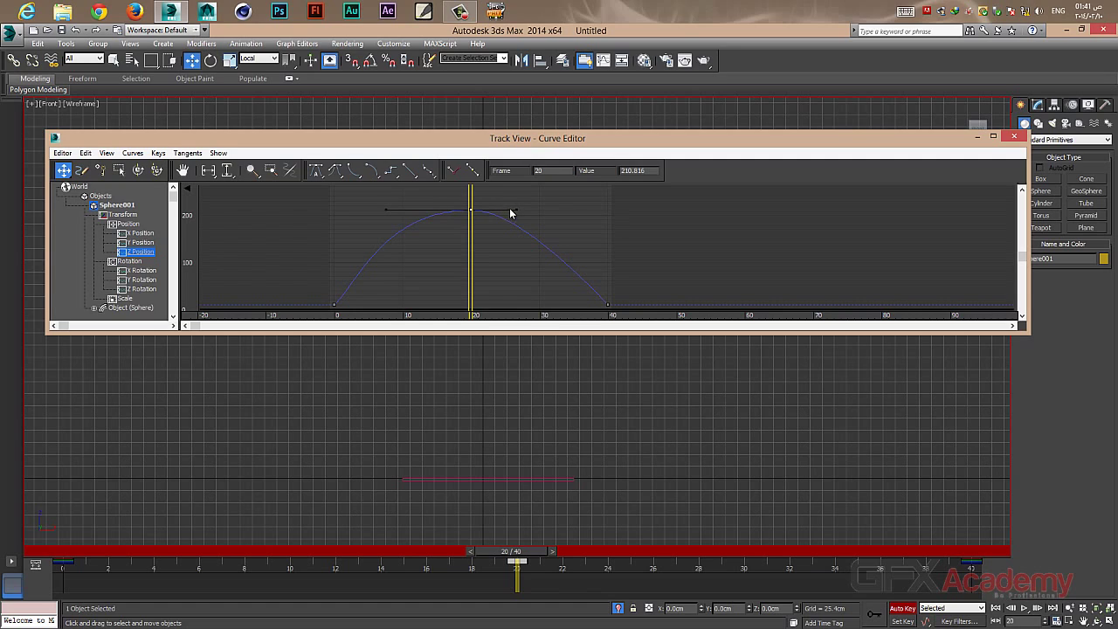
{"action": "left_click_drag", "start_coordinate": [528, 210], "coordinate": [563, 210]}
{"action": "left_click", "coordinate": [608, 305]}
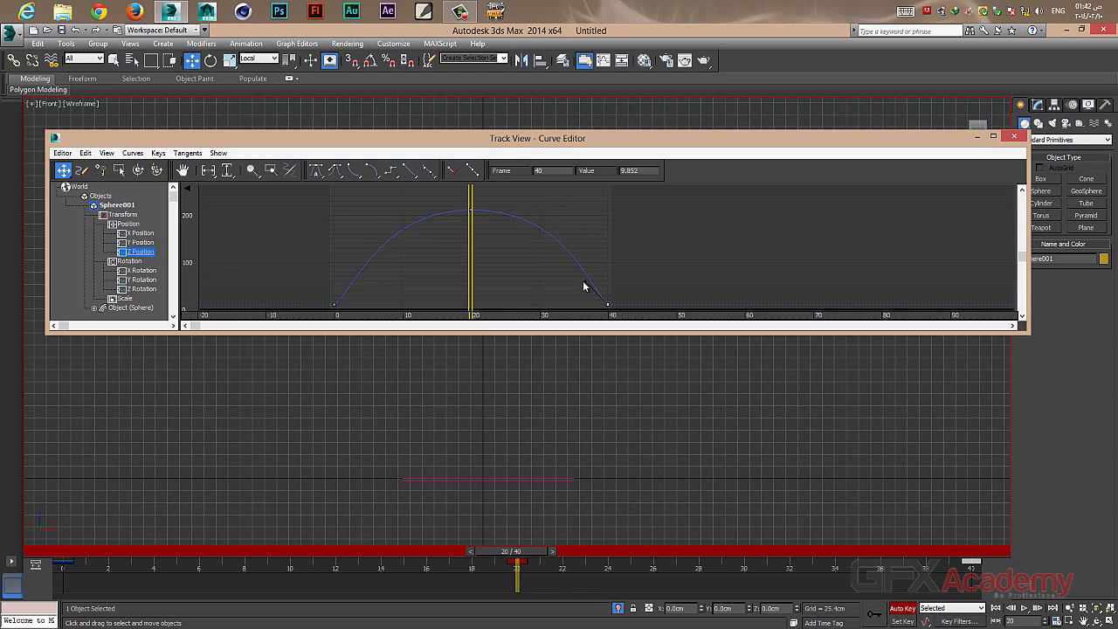
{"action": "left_click_drag", "start_coordinate": [588, 281], "coordinate": [586, 281]}
{"action": "left_click", "coordinate": [332, 305]}
{"action": "left_click_drag", "start_coordinate": [357, 284], "coordinate": [352, 285]}
{"action": "left_click_drag", "start_coordinate": [421, 194], "coordinate": [536, 221]}
{"action": "left_click", "coordinate": [460, 11]}
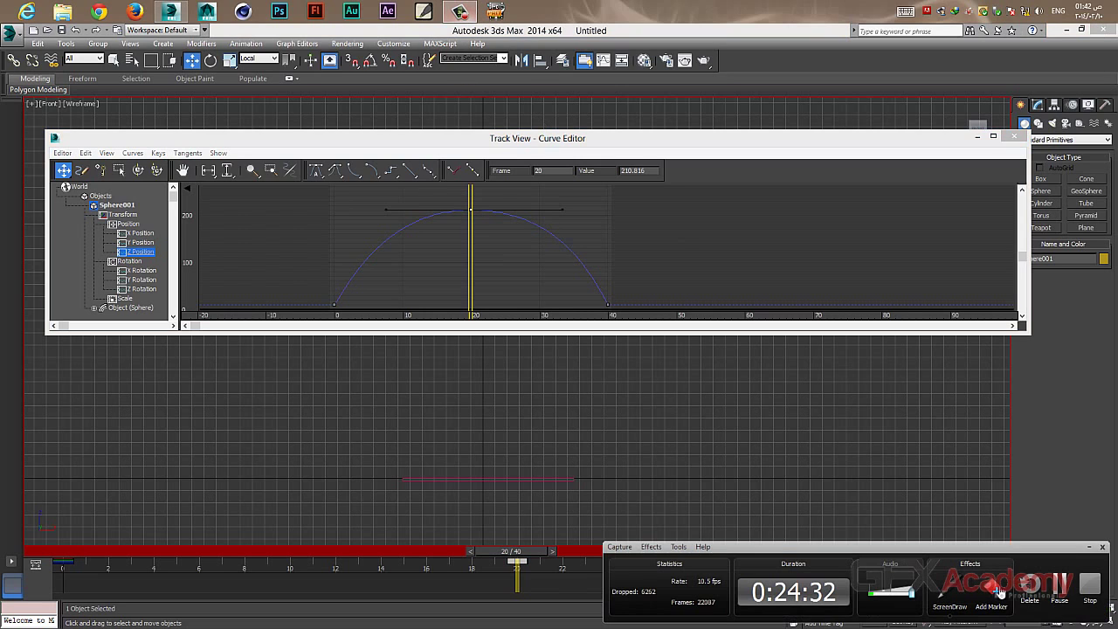
{"action": "left_click", "coordinate": [828, 591]}
{"action": "left_click_drag", "start_coordinate": [376, 197], "coordinate": [584, 222]}
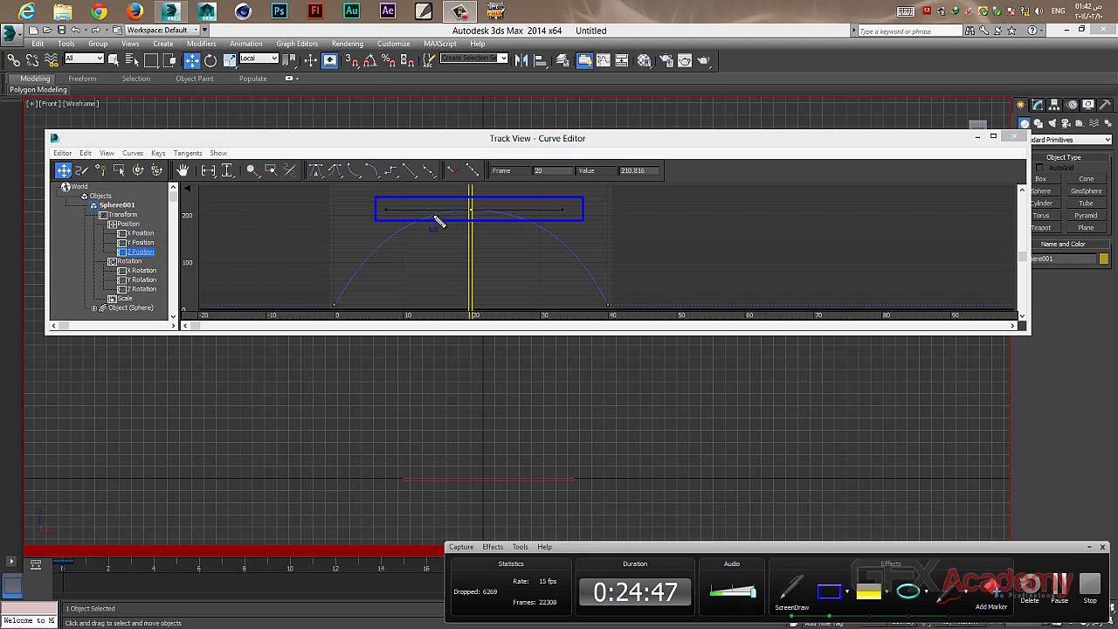
{"action": "left_click", "coordinate": [946, 598]}
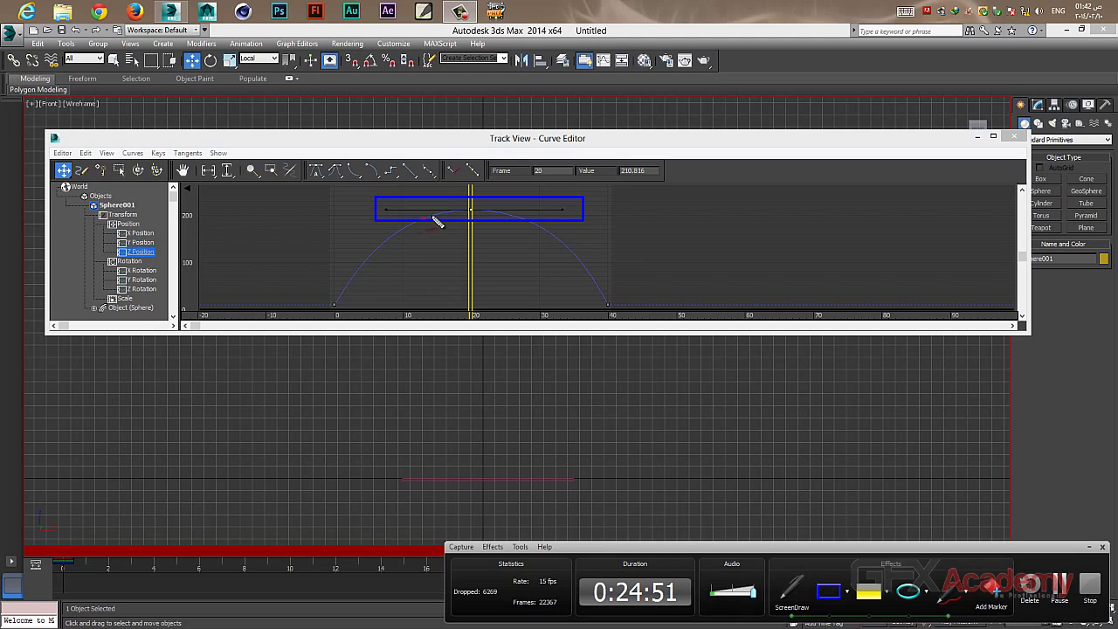
{"action": "left_click_drag", "start_coordinate": [472, 215], "coordinate": [524, 219]}
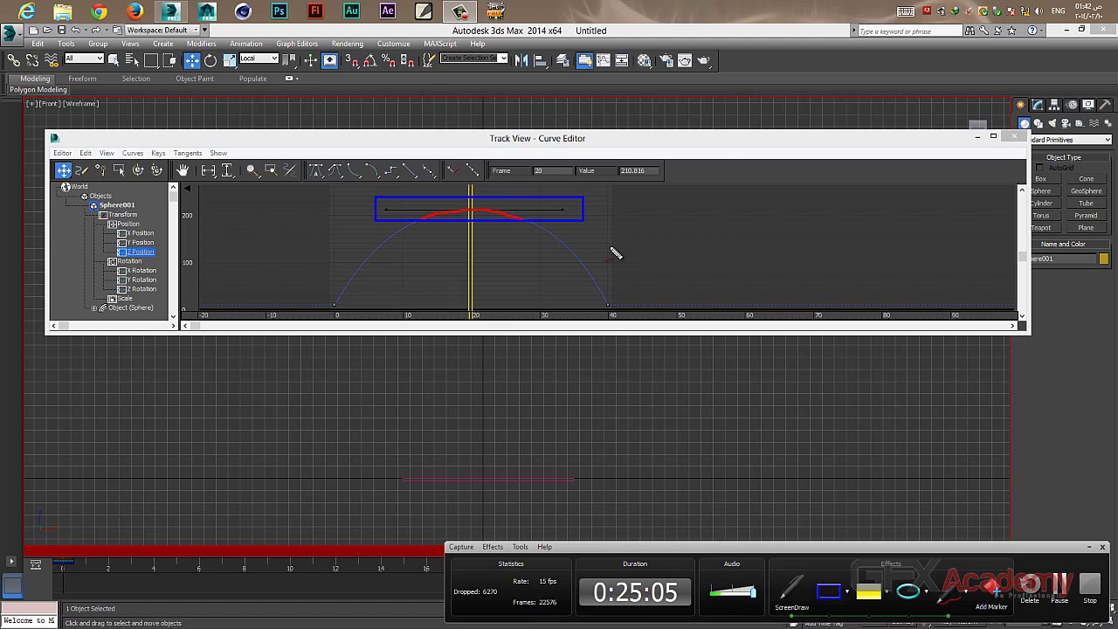
{"action": "key", "text": "Escape"}
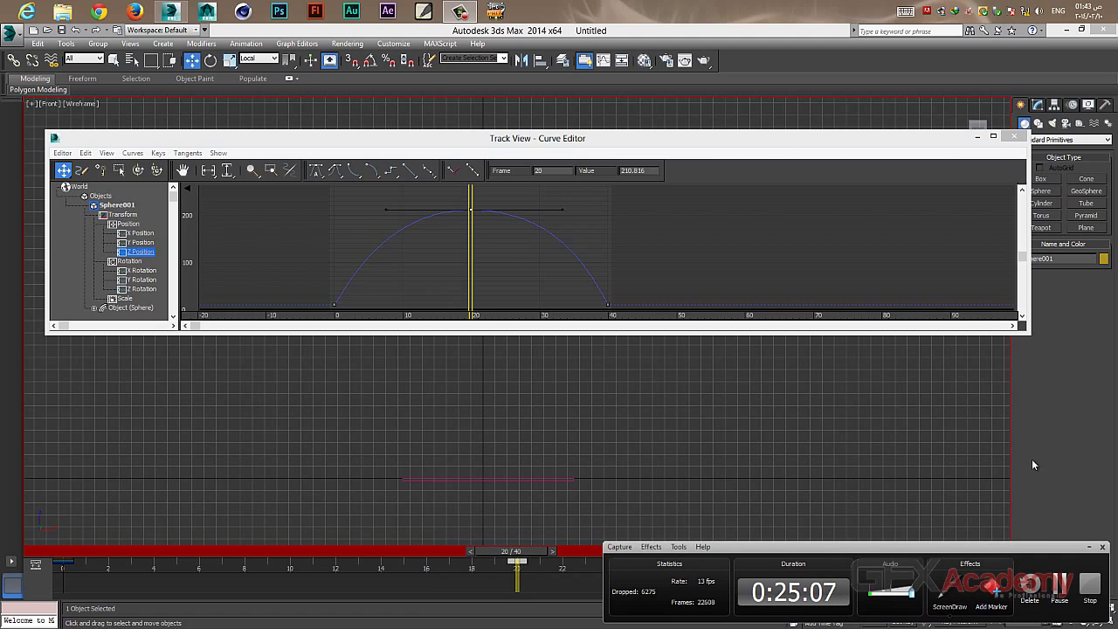
{"action": "left_click", "coordinate": [1084, 544]}
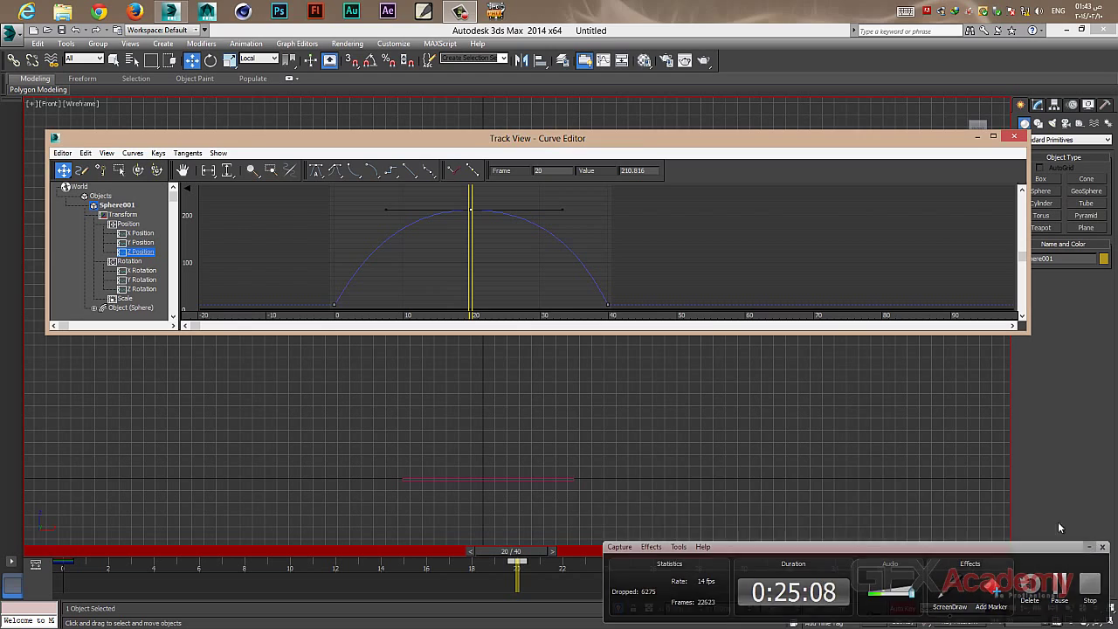
Minimize the Curve Editor, play back the reshaped bounce and stop at frame 28.
{"action": "left_click", "coordinate": [977, 137]}
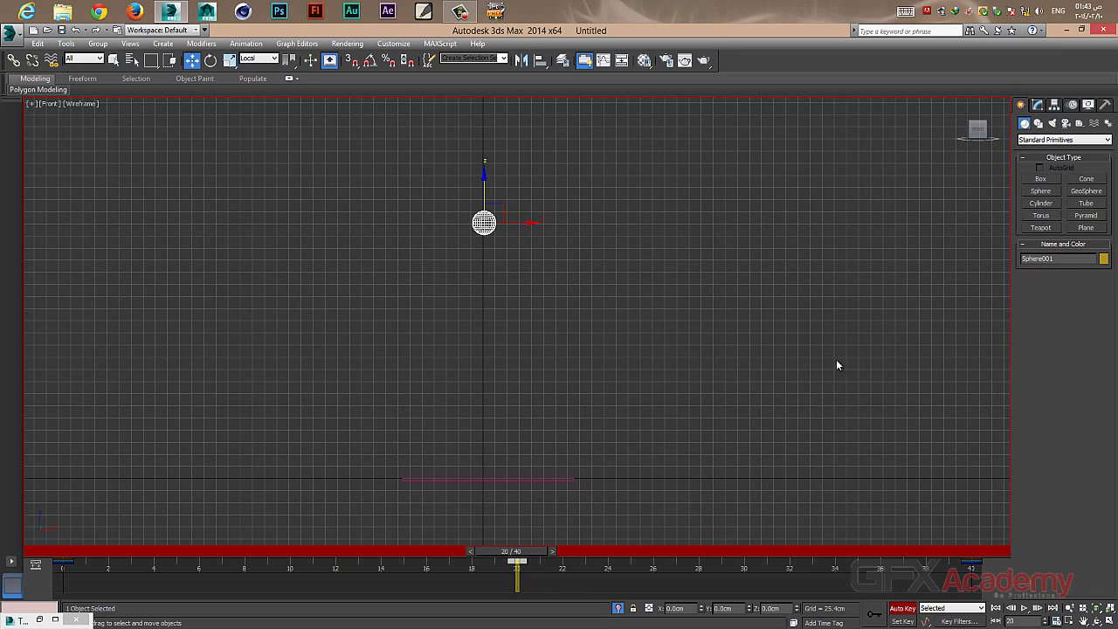
{"action": "left_click", "coordinate": [1023, 608]}
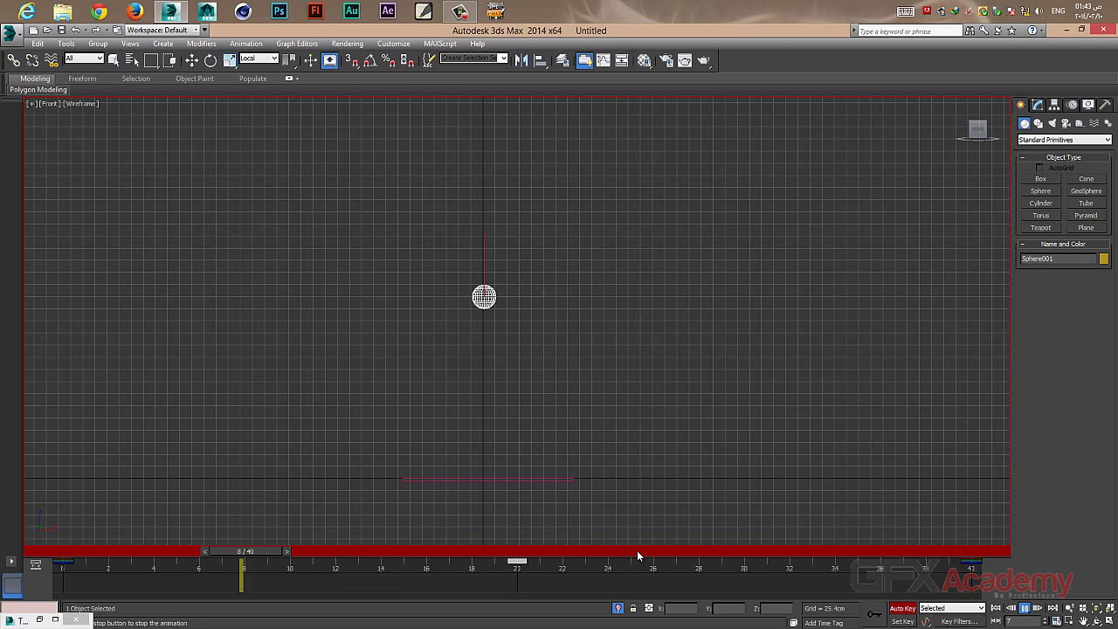
{"action": "left_click", "coordinate": [697, 551]}
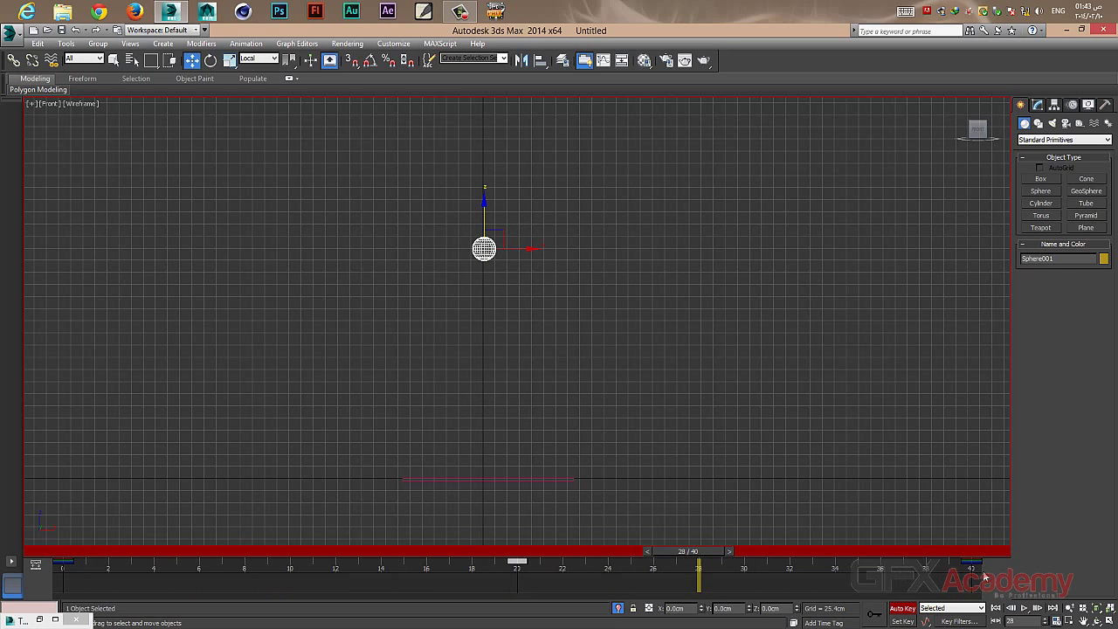
Re-scale the animation time to a length of 30 frames and play back the faster bounce.
{"action": "left_click", "coordinate": [1056, 621]}
{"action": "left_click_drag", "start_coordinate": [561, 198], "coordinate": [296, 192]}
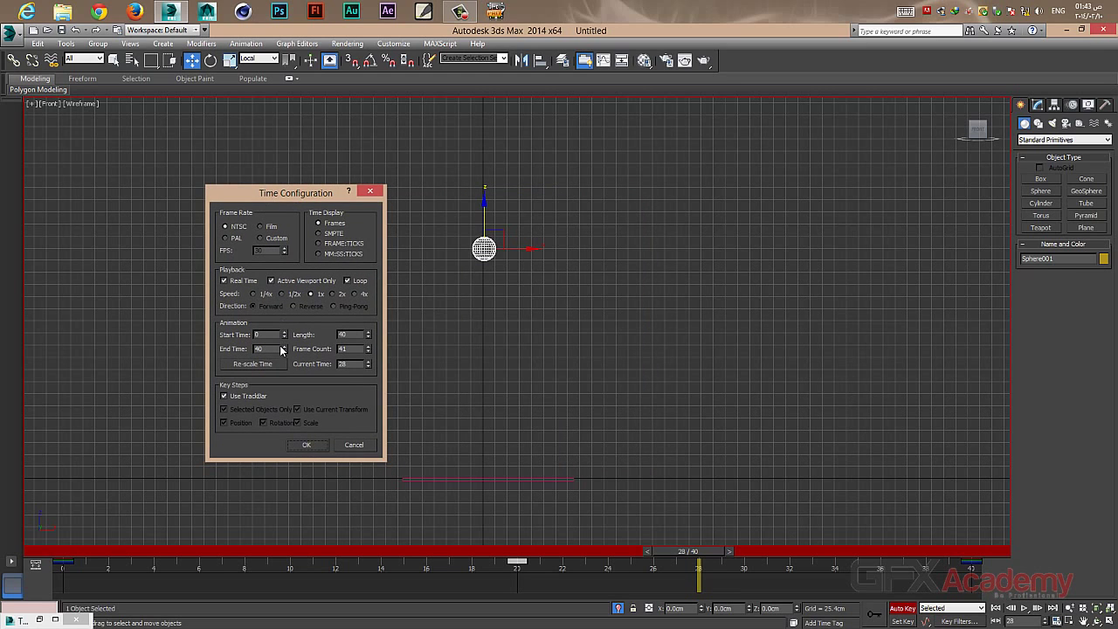
{"action": "left_click", "coordinate": [267, 365]}
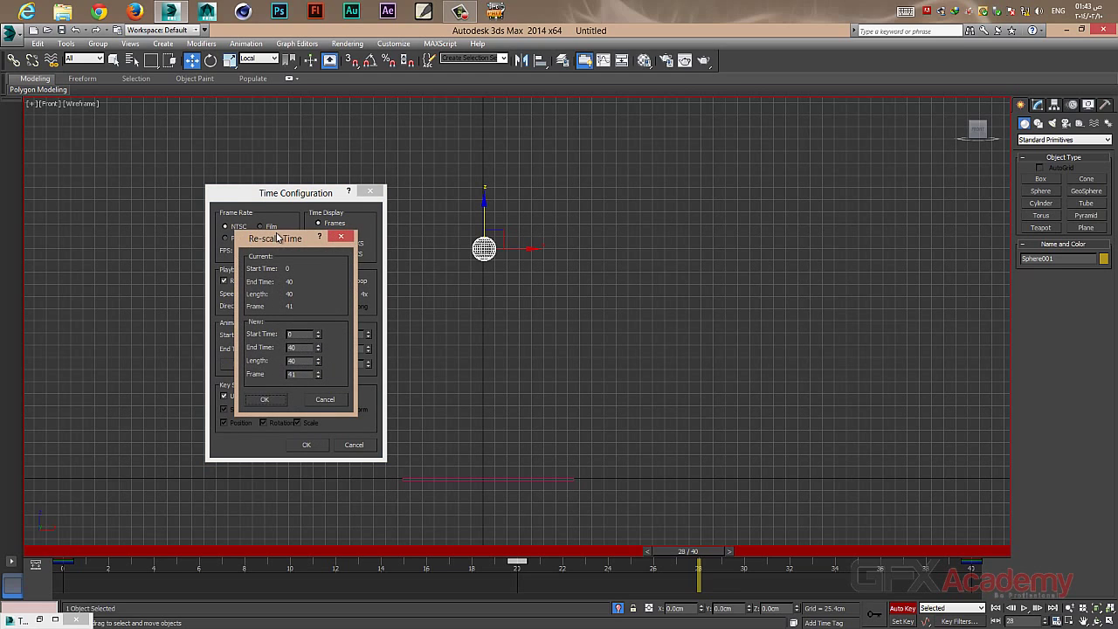
{"action": "left_click_drag", "start_coordinate": [290, 239], "coordinate": [170, 201]}
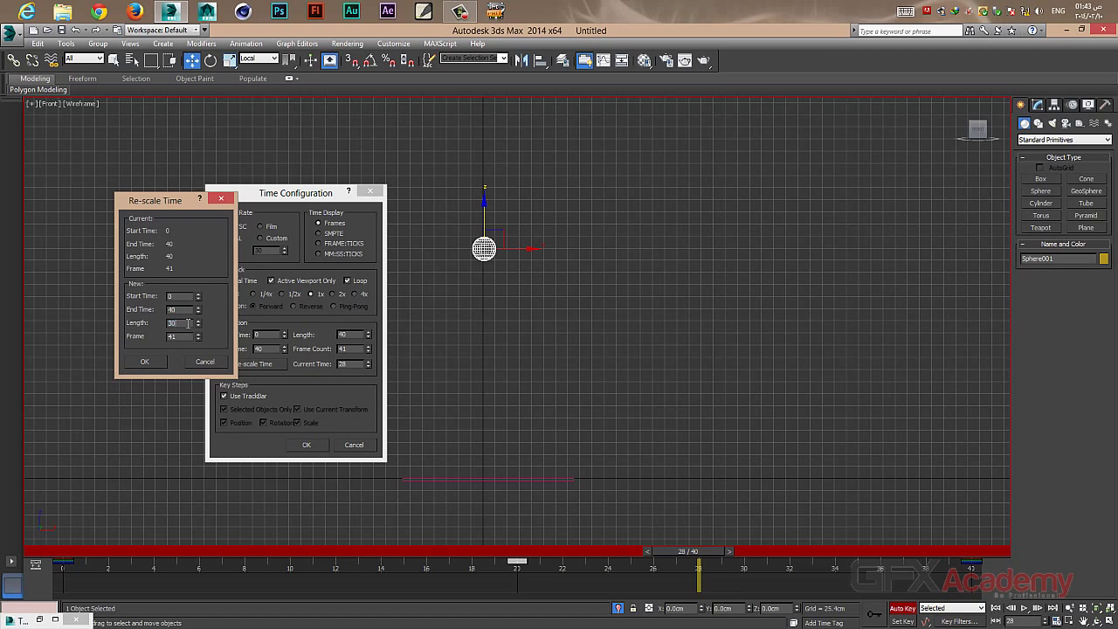
{"action": "left_click", "coordinate": [145, 363]}
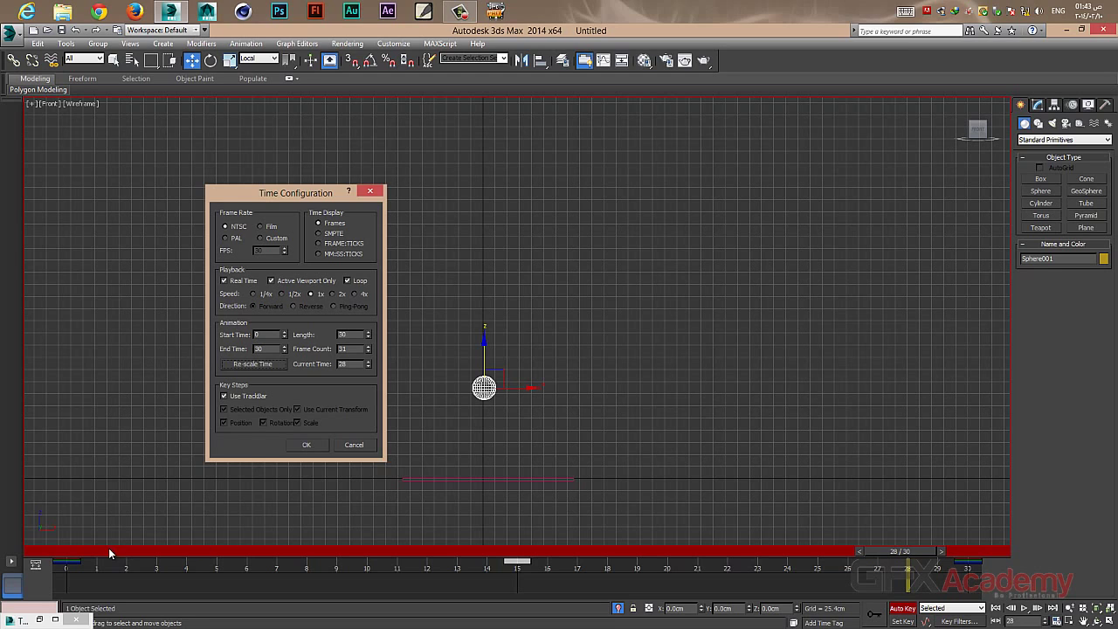
{"action": "left_click", "coordinate": [299, 447]}
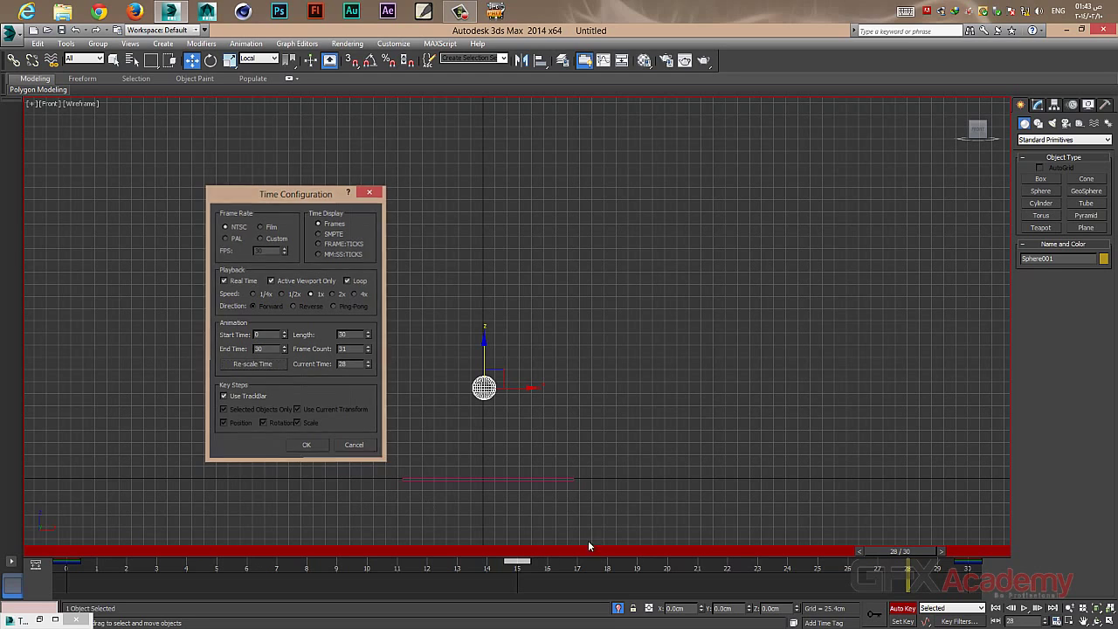
{"action": "left_click", "coordinate": [1028, 609]}
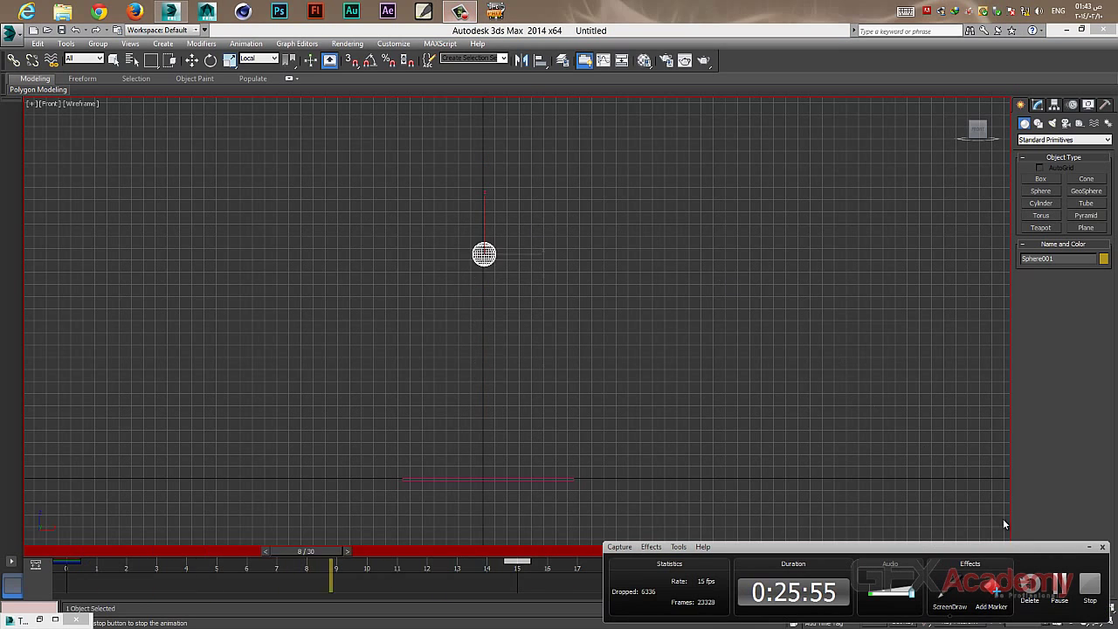
{"action": "left_click", "coordinate": [943, 598]}
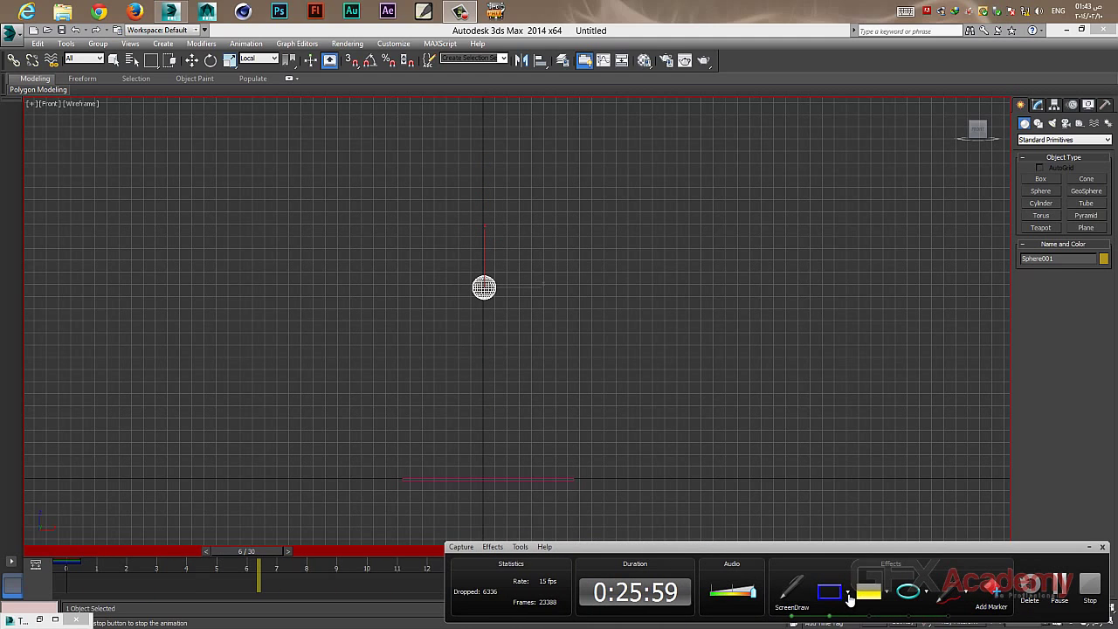
{"action": "left_click", "coordinate": [846, 593]}
{"action": "mouse_move", "coordinate": [861, 608]}
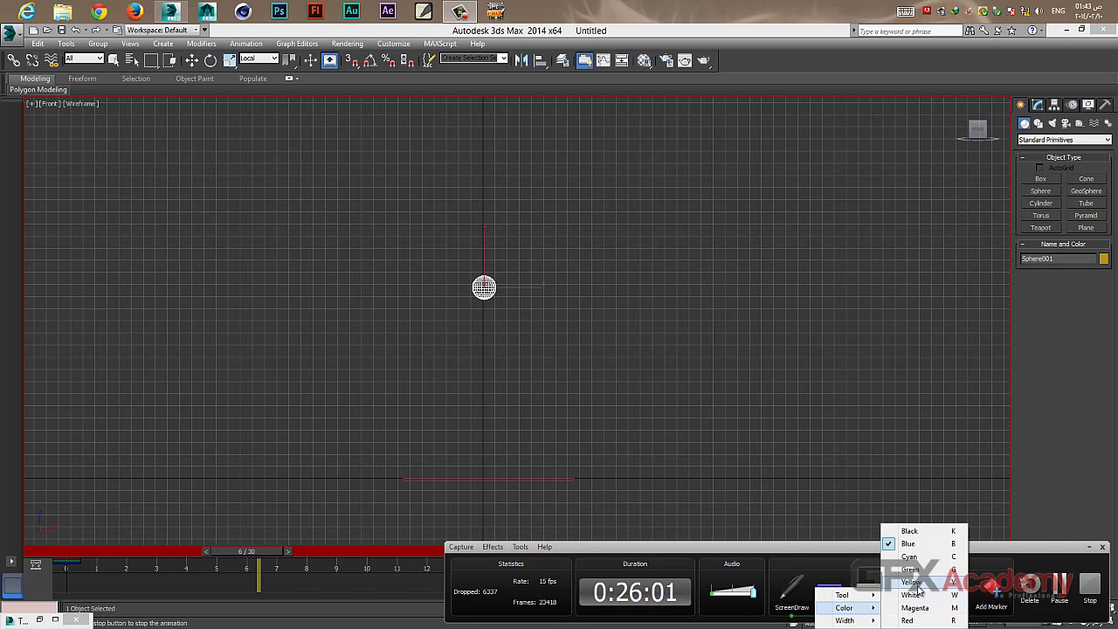
{"action": "left_click", "coordinate": [918, 582]}
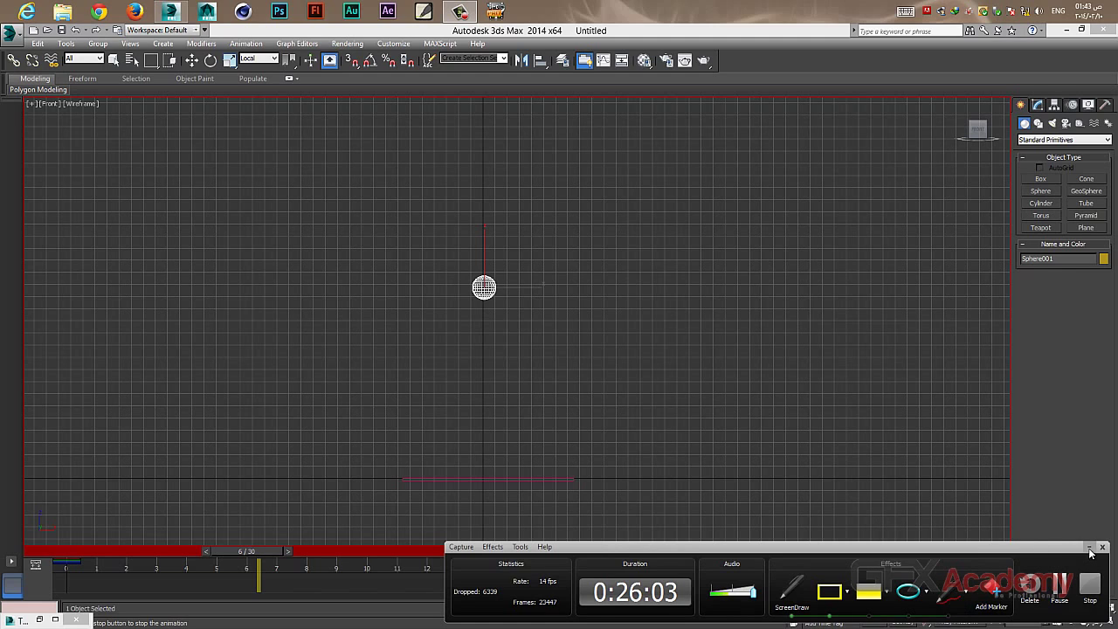
{"action": "left_click", "coordinate": [1089, 548]}
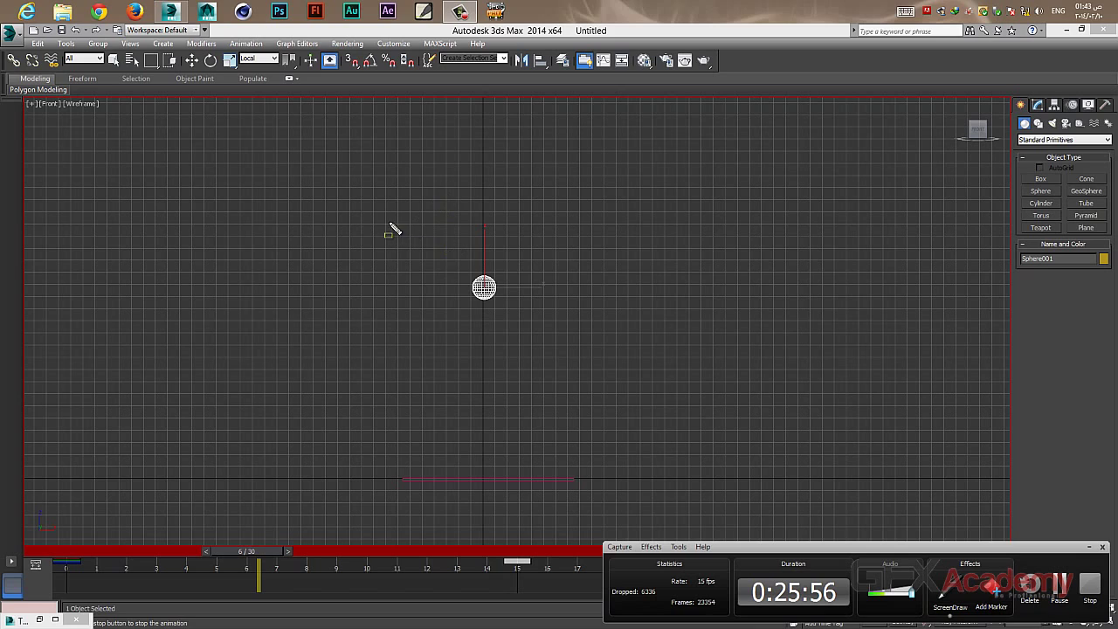
{"action": "left_click_drag", "start_coordinate": [382, 198], "coordinate": [440, 230]}
{"action": "left_click_drag", "start_coordinate": [533, 260], "coordinate": [603, 271]}
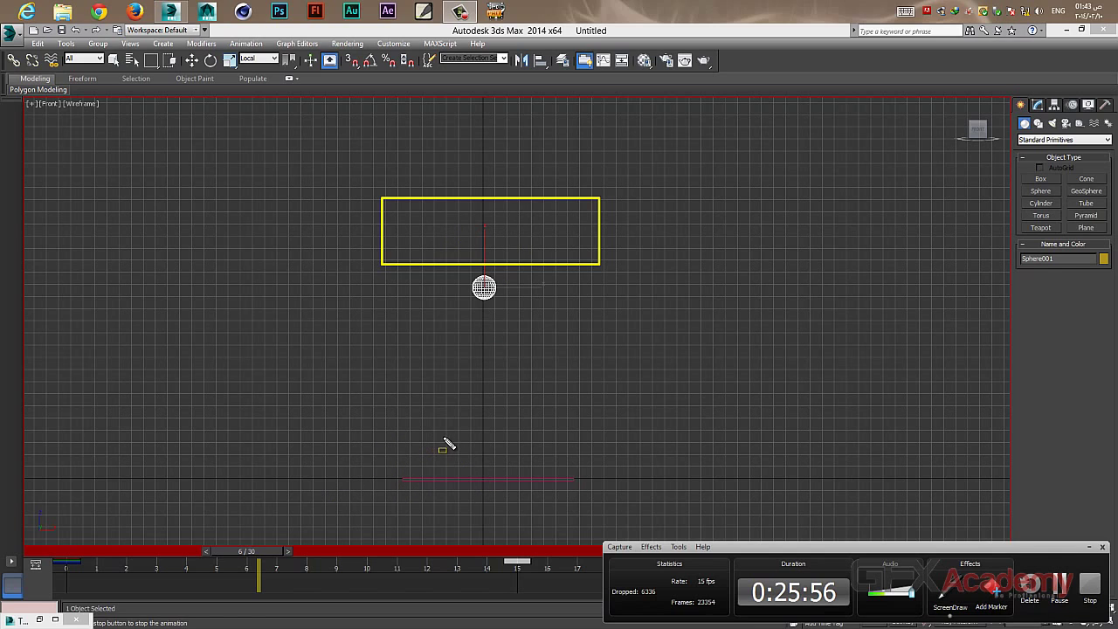
{"action": "left_click_drag", "start_coordinate": [442, 437], "coordinate": [524, 480]}
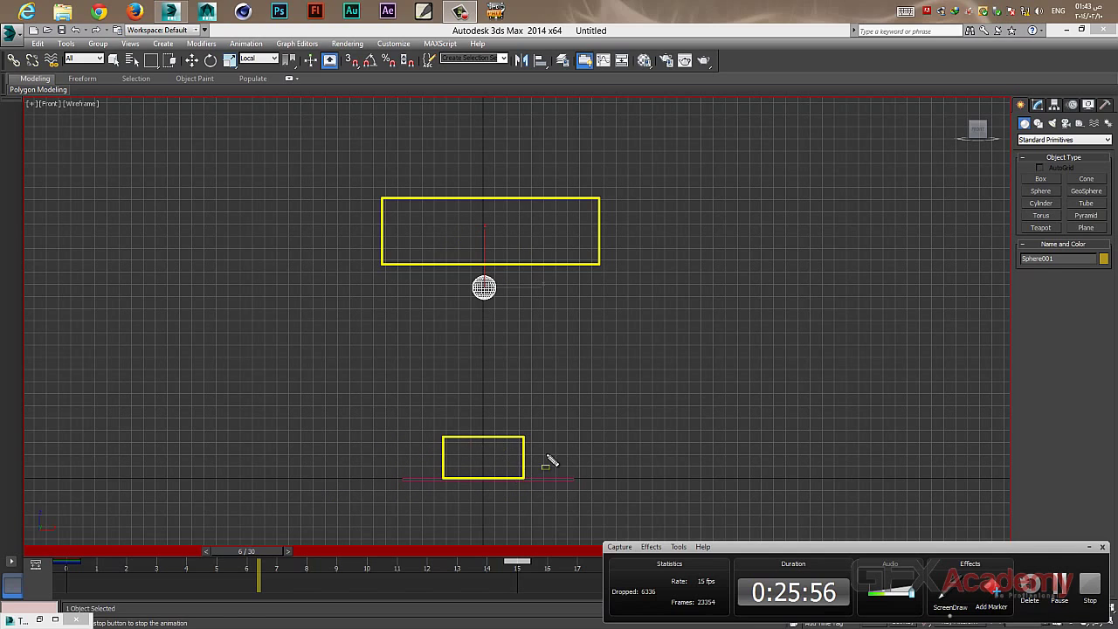
{"action": "key", "text": "Escape"}
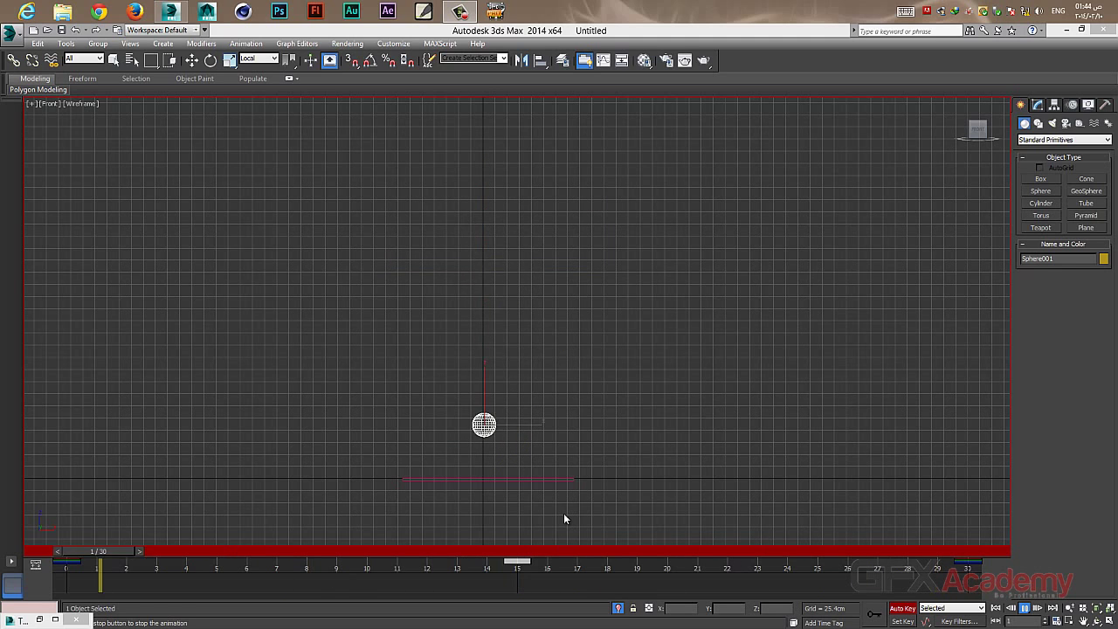
Return to frame 0, replay the 30-frame bounce and switch the Front view to Realistic shading.
{"action": "left_click_drag", "start_coordinate": [527, 551], "coordinate": [265, 551]}
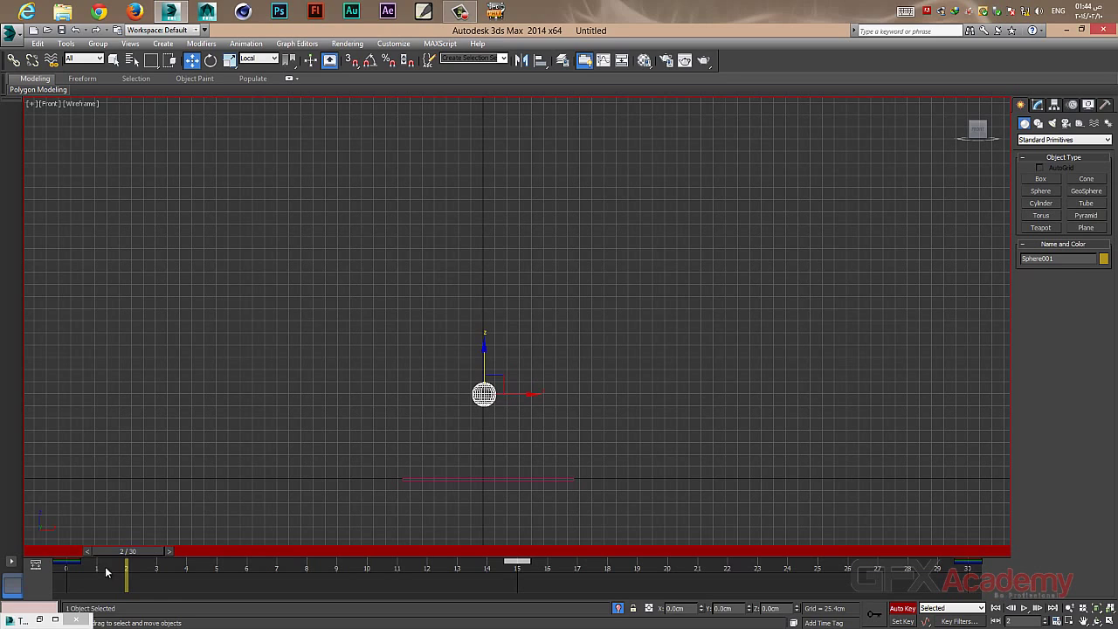
{"action": "left_click_drag", "start_coordinate": [129, 553], "coordinate": [66, 559]}
{"action": "key", "text": "w"}
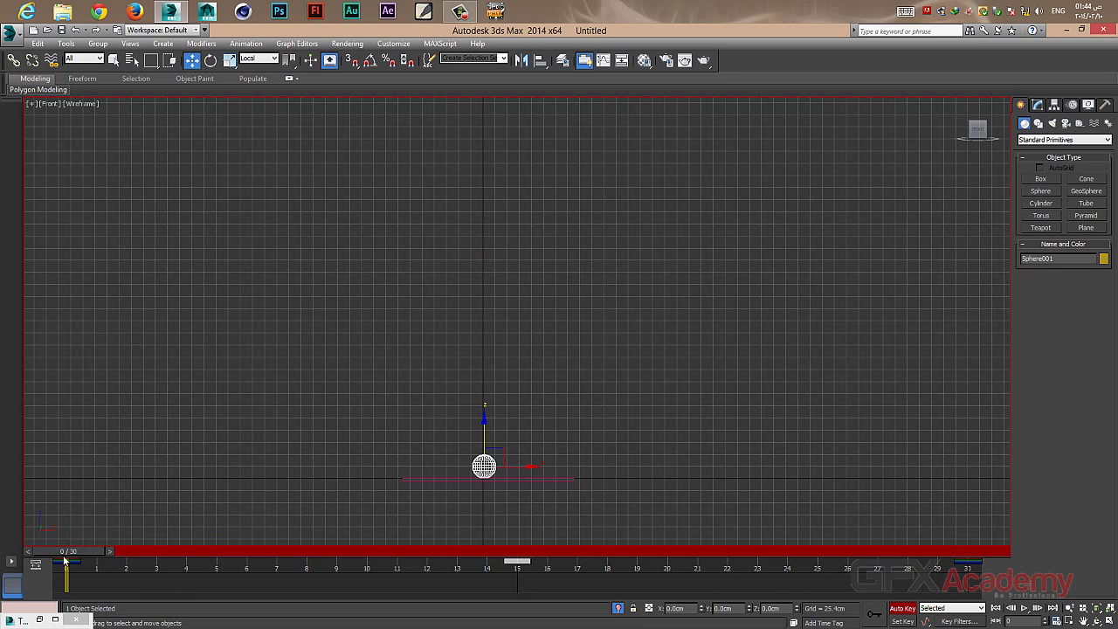
{"action": "left_click", "coordinate": [1025, 607]}
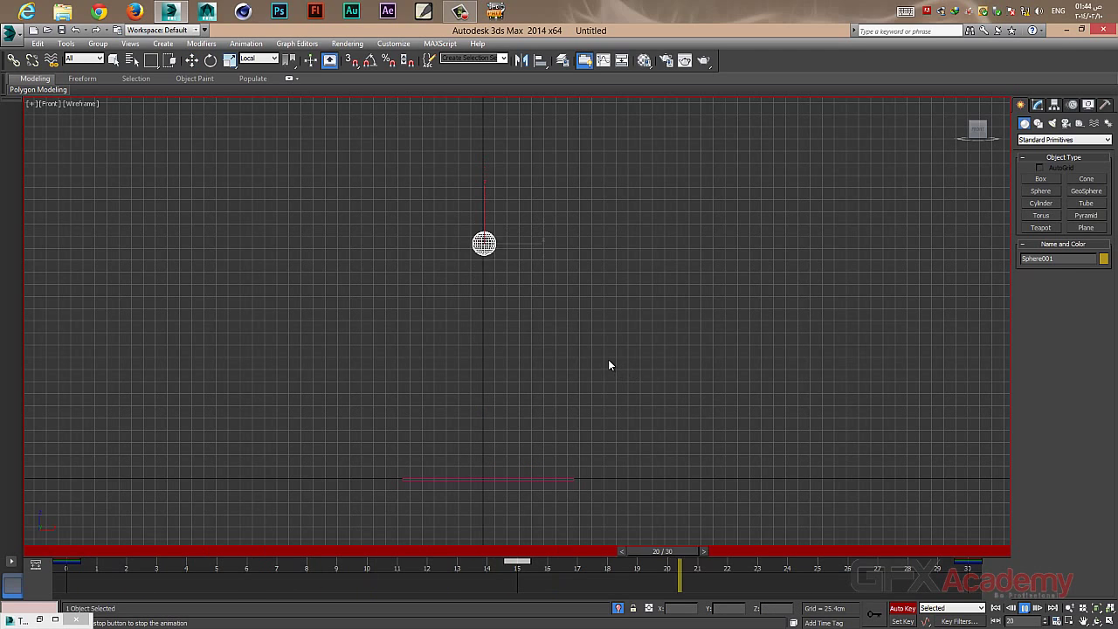
{"action": "key", "text": "F3"}
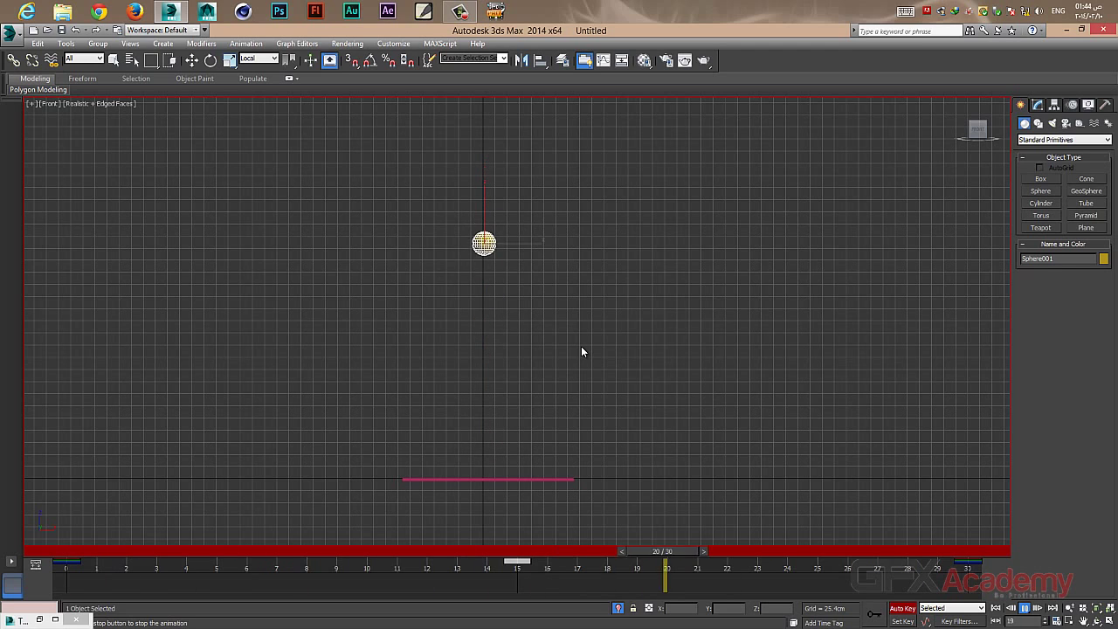
Stop the playback at frame 8, deselect the sphere and turn off edged faces in the Front view.
{"action": "key", "text": "w"}
{"action": "key", "text": "/"}
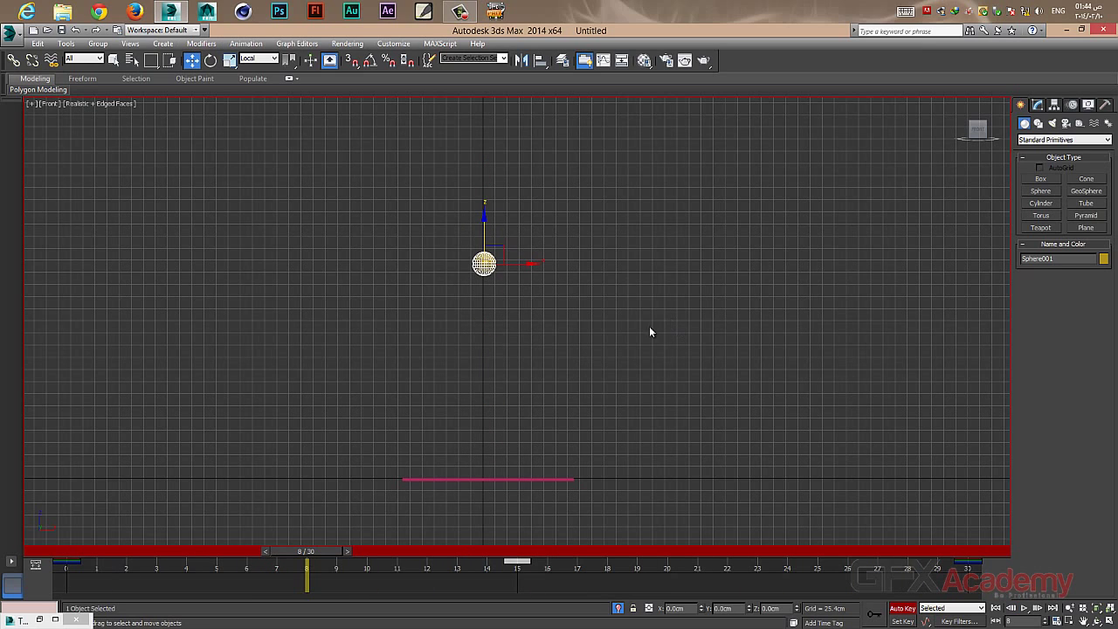
{"action": "left_click", "coordinate": [552, 307]}
{"action": "key", "text": "F4"}
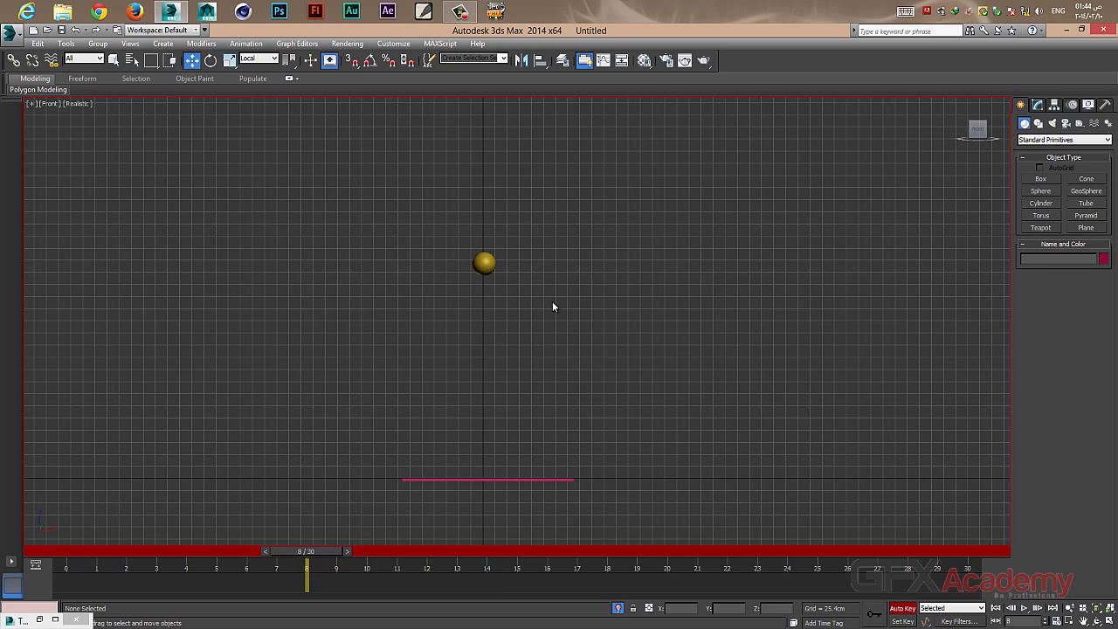
Change the sphere's object color to white from the 3ds Max palette and deselect the sphere.
{"action": "left_click", "coordinate": [489, 255]}
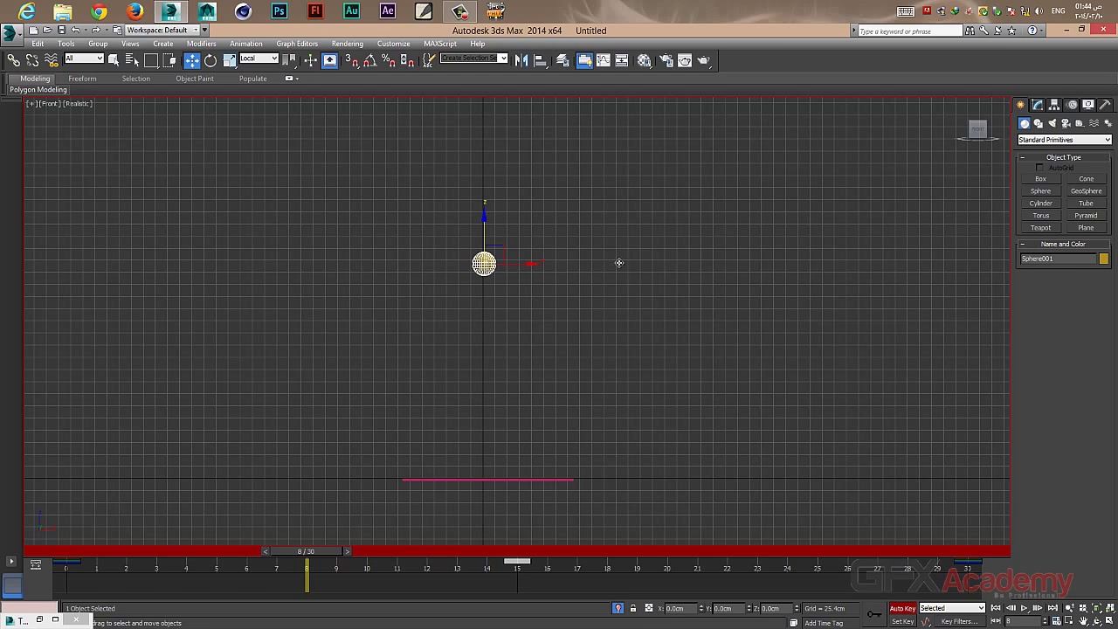
{"action": "left_click", "coordinate": [1104, 259]}
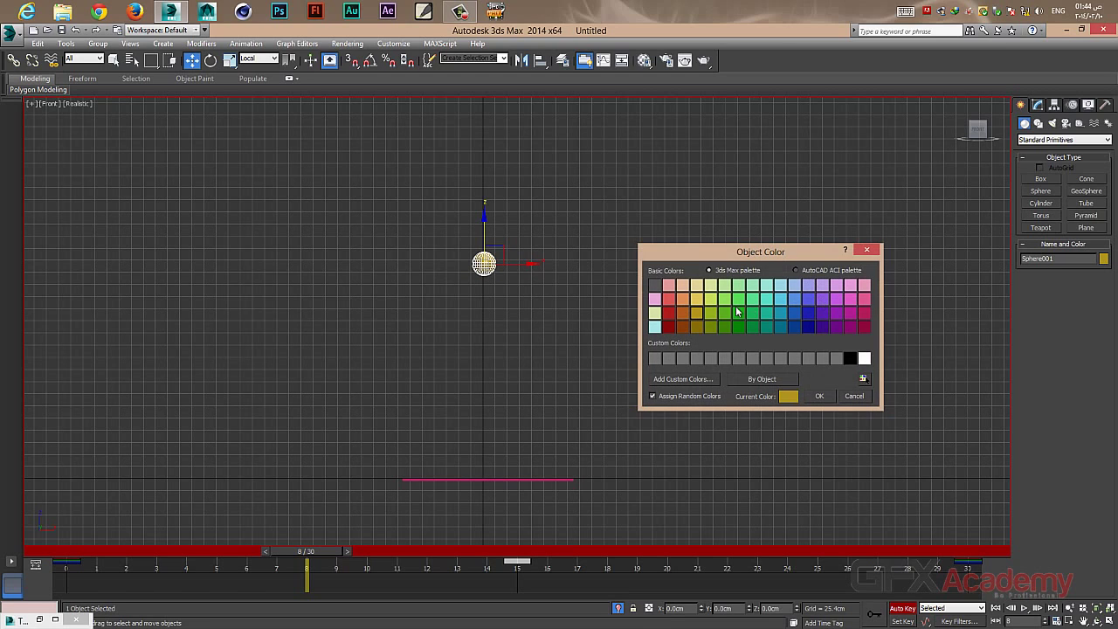
{"action": "left_click", "coordinate": [864, 358]}
{"action": "left_click", "coordinate": [826, 397]}
{"action": "left_click", "coordinate": [674, 337]}
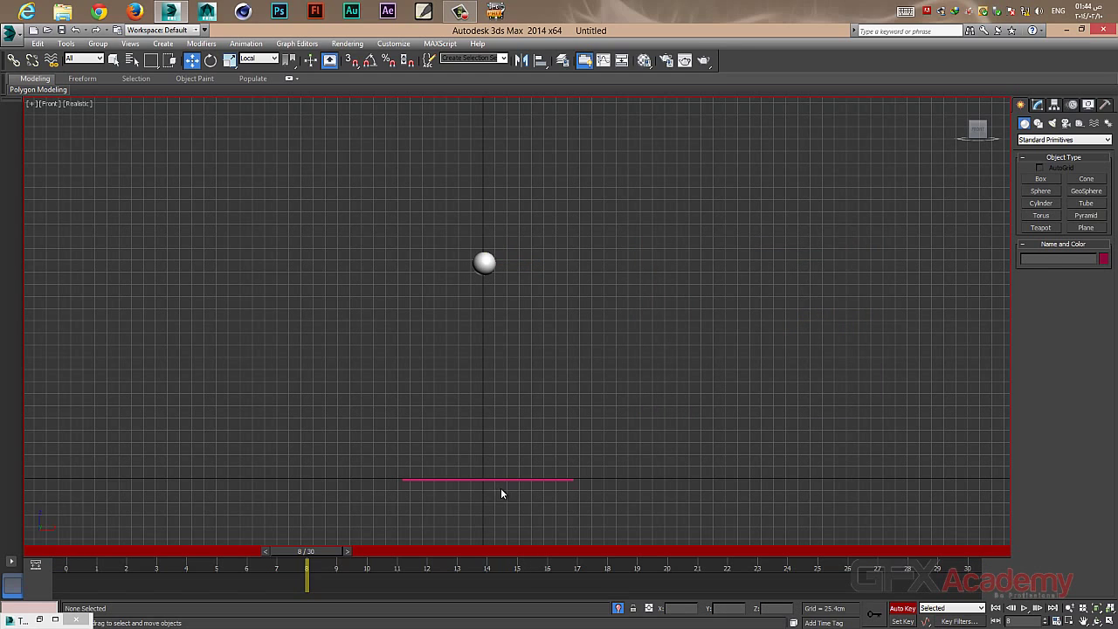
Play back the bounce with the white sphere, stop at frame 14 and dismiss the CPU usage alert.
{"action": "left_click", "coordinate": [1024, 608]}
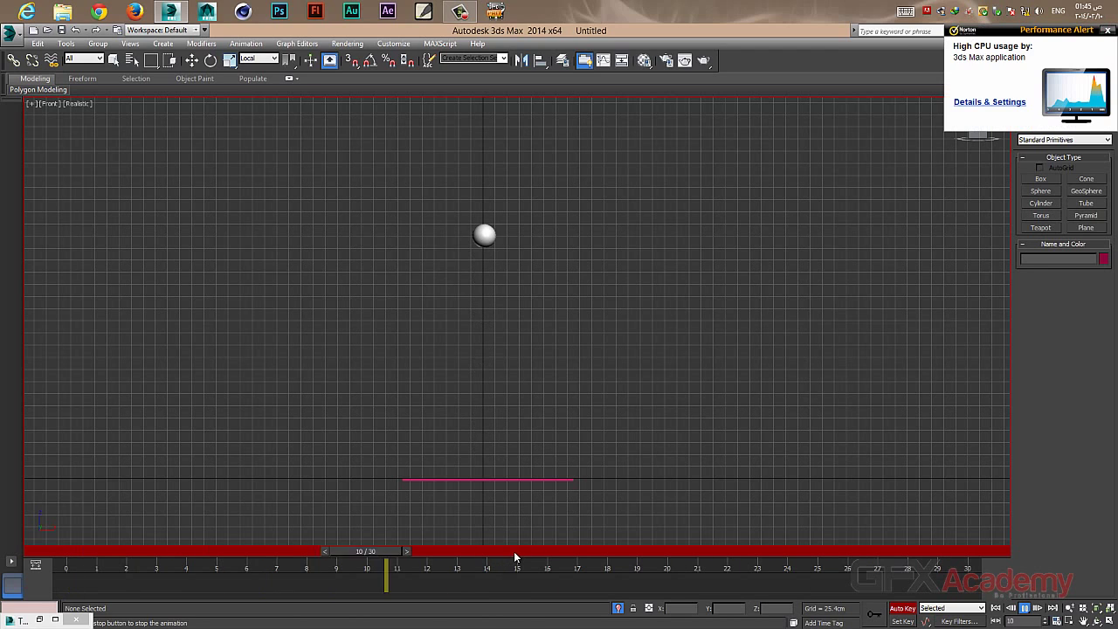
{"action": "left_click_drag", "start_coordinate": [516, 551], "coordinate": [486, 552]}
{"action": "key", "text": "w"}
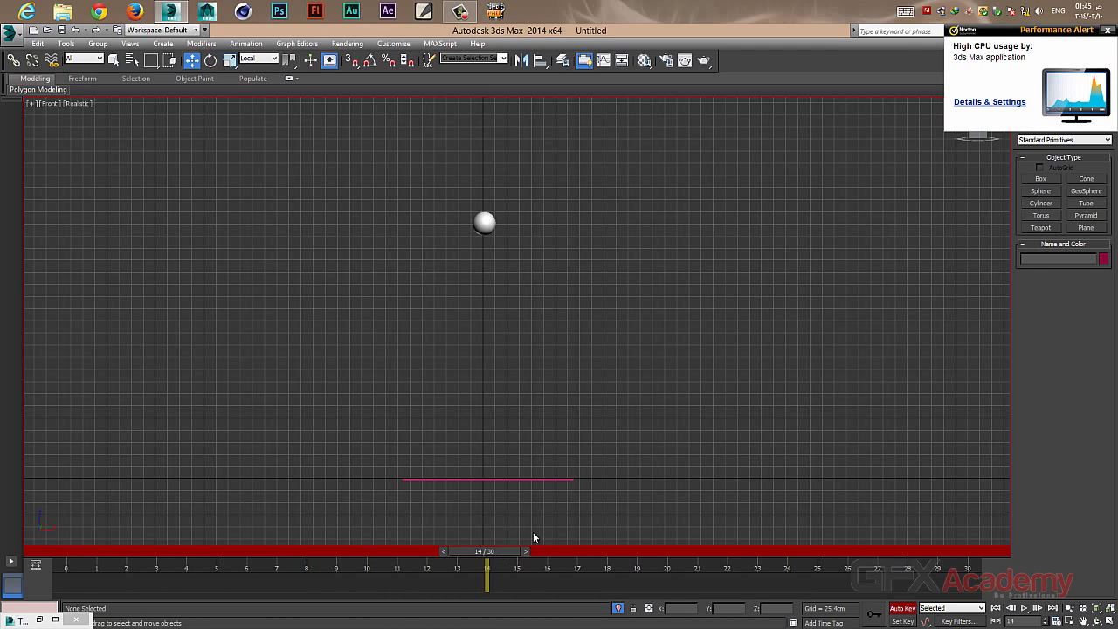
{"action": "left_click", "coordinate": [1108, 30]}
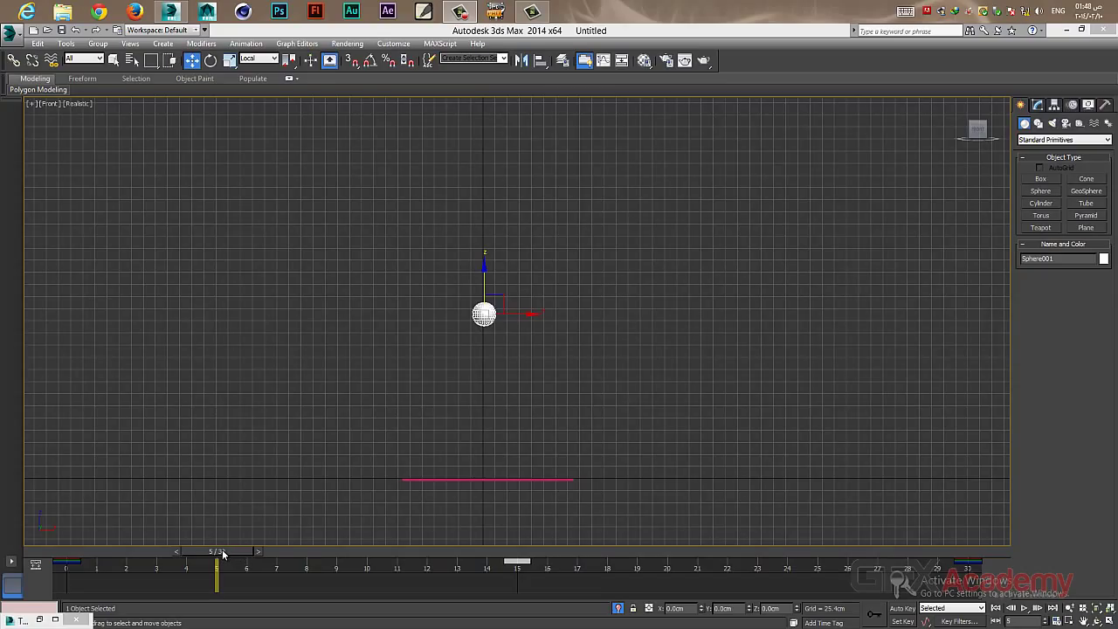
Return the animation to frame 0 and turn on Show Ghosting for the viewports.
{"action": "left_click_drag", "start_coordinate": [221, 550], "coordinate": [42, 552]}
{"action": "key", "text": "w"}
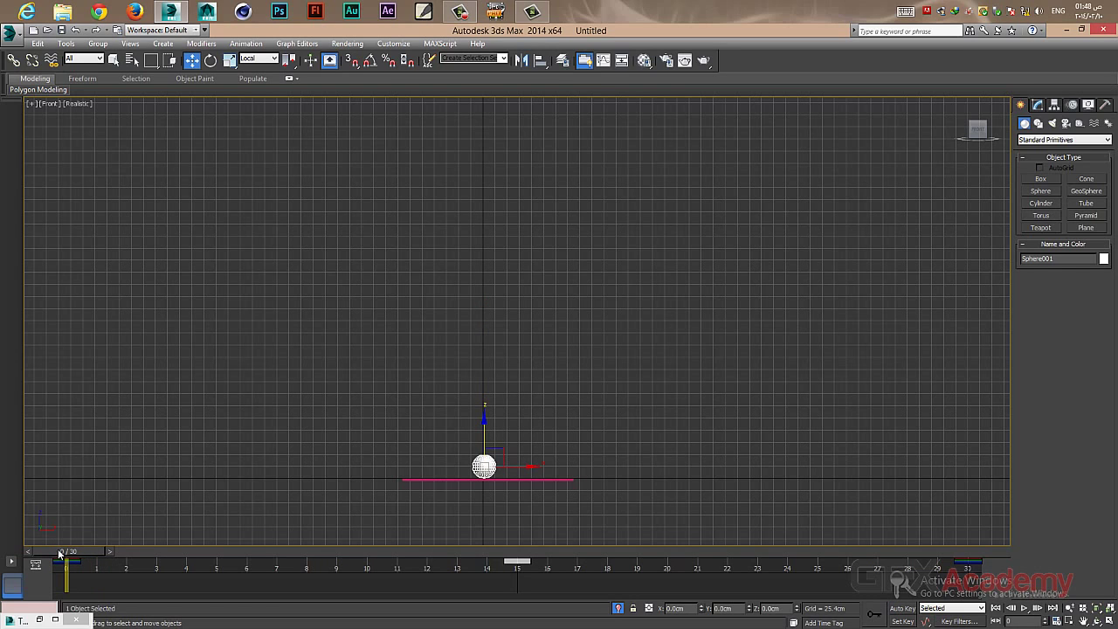
{"action": "left_click", "coordinate": [130, 43]}
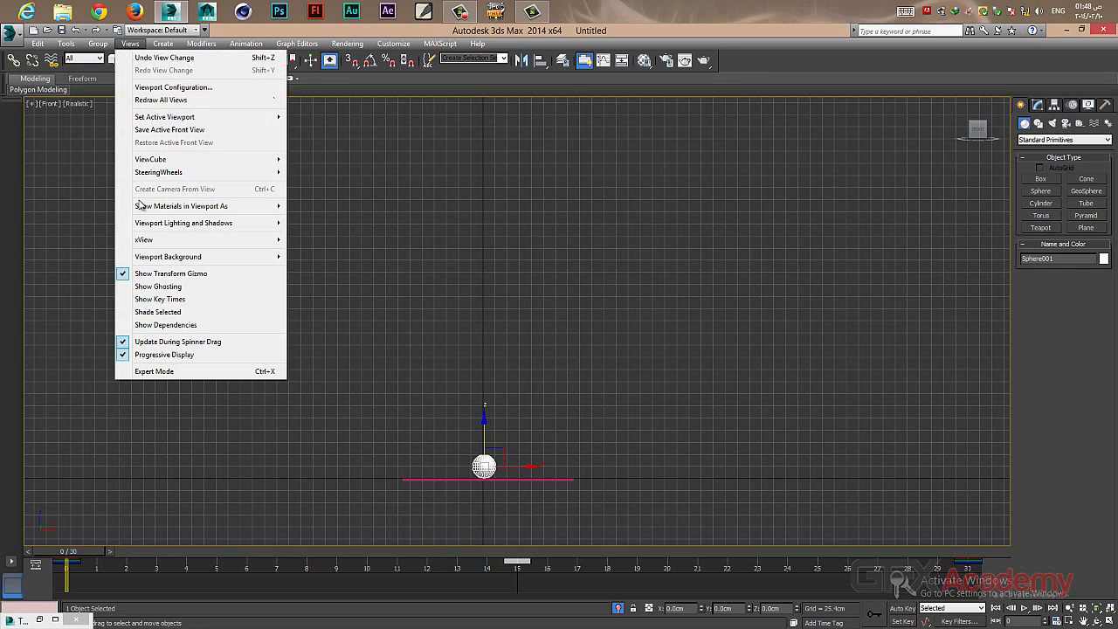
{"action": "left_click", "coordinate": [158, 288]}
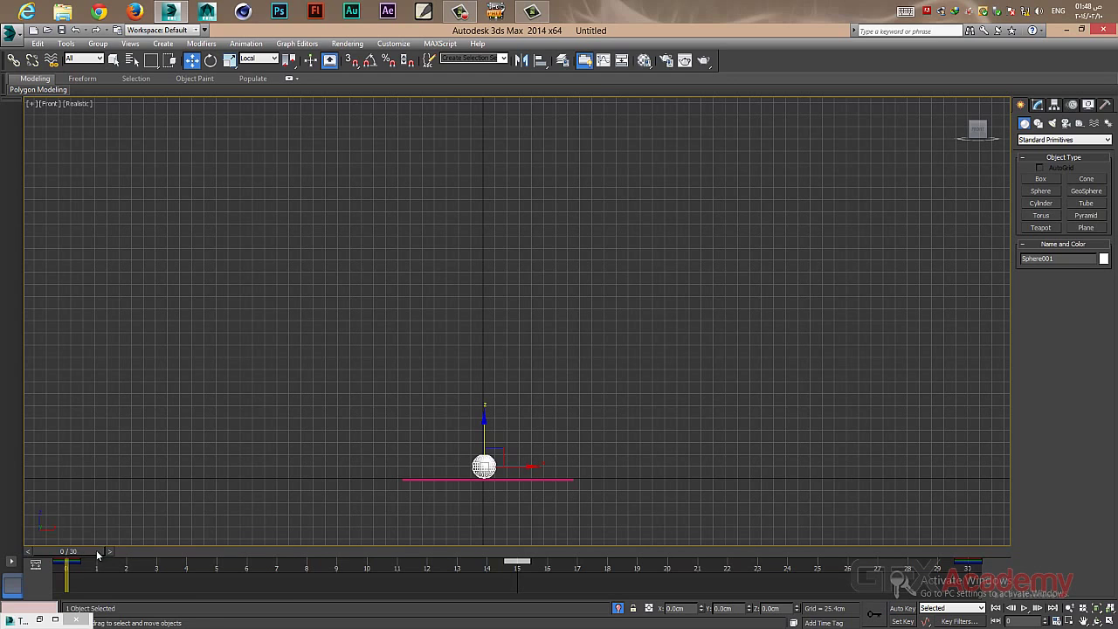
Scrub the ghosted bounce to frame 28, play it back and stop at frame 12.
{"action": "left_click_drag", "start_coordinate": [97, 554], "coordinate": [933, 552]}
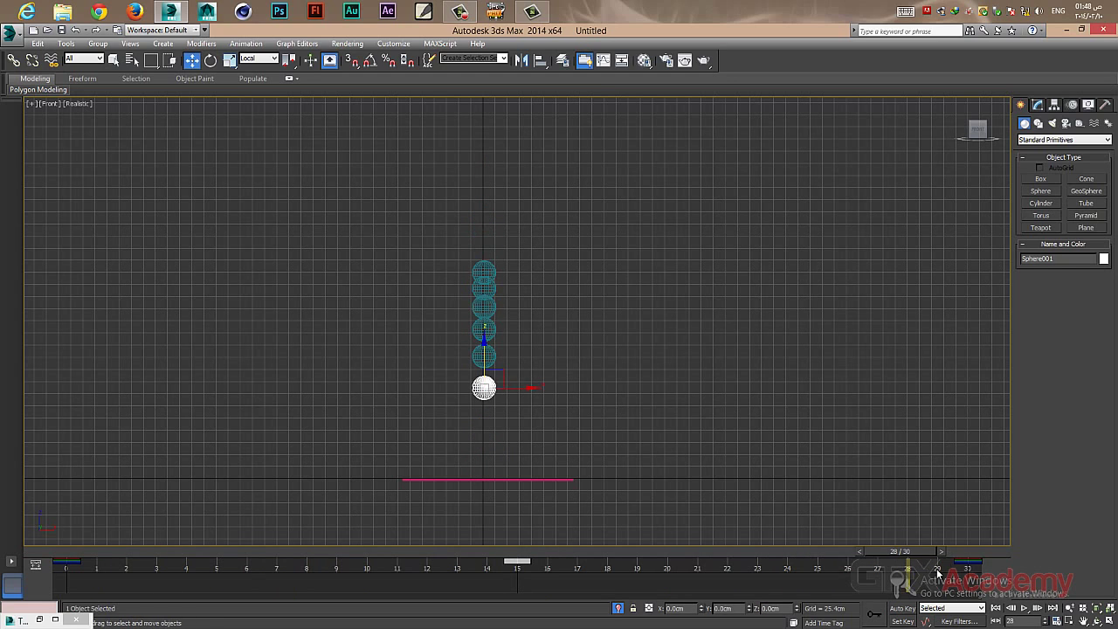
{"action": "left_click", "coordinate": [1024, 608]}
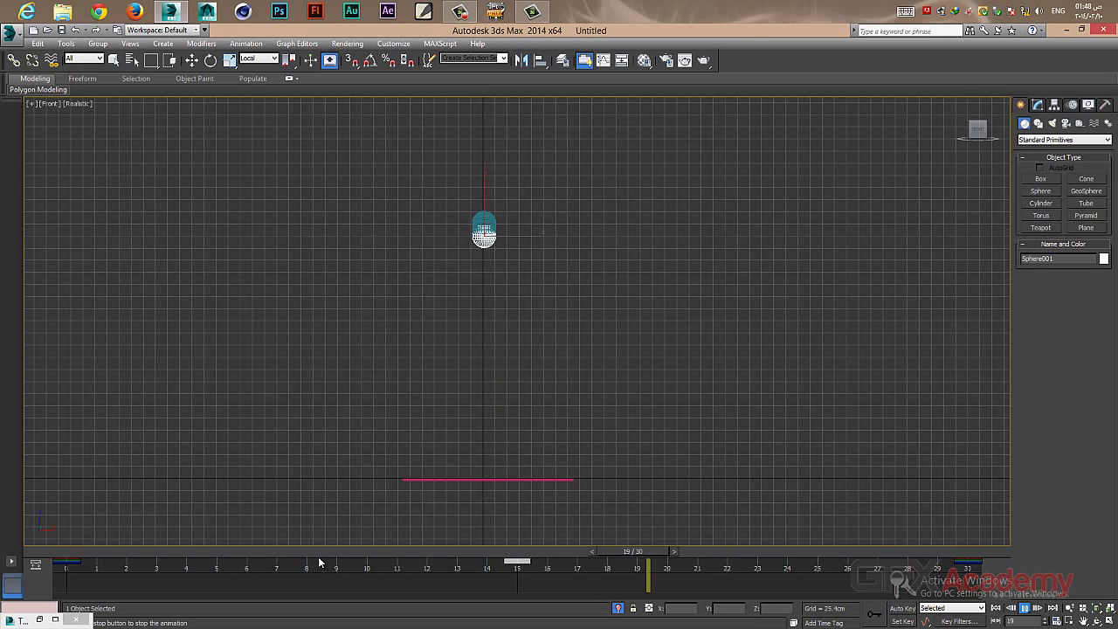
{"action": "left_click_drag", "start_coordinate": [310, 552], "coordinate": [434, 553]}
{"action": "key", "text": "w"}
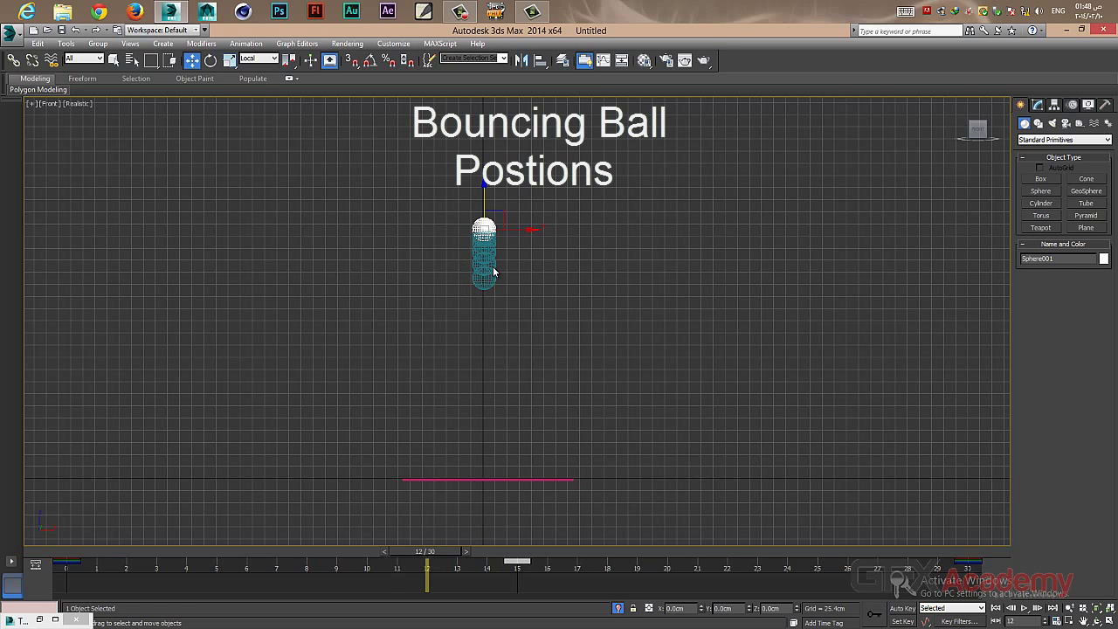
Return to frame 0 and scrub to frame 5 to examine the sphere's ghost spacing as it leaves the floor.
{"action": "scroll", "coordinate": [541, 297], "scroll_direction": "up", "scroll_amount": 2}
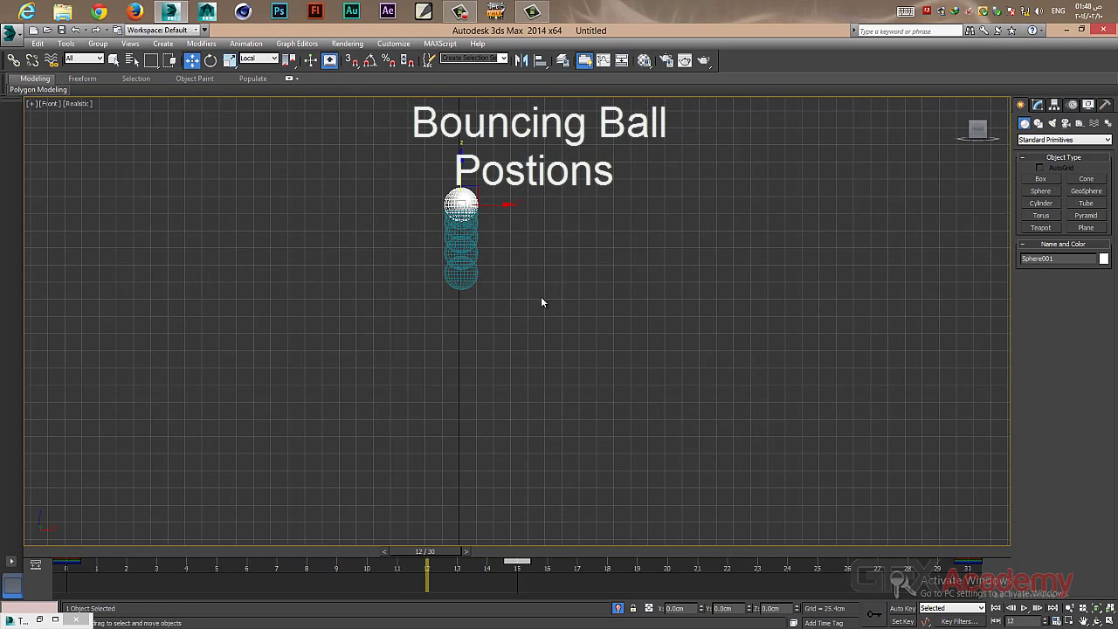
{"action": "left_click", "coordinate": [1070, 608]}
{"action": "left_click_drag", "start_coordinate": [586, 377], "coordinate": [586, 384]}
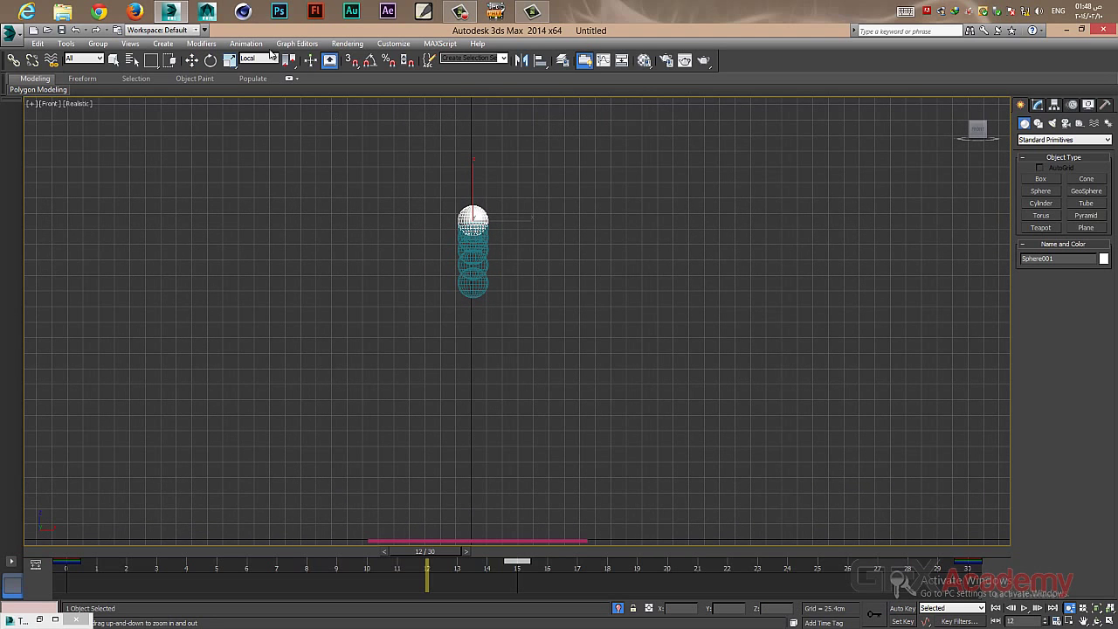
{"action": "left_click", "coordinate": [192, 59]}
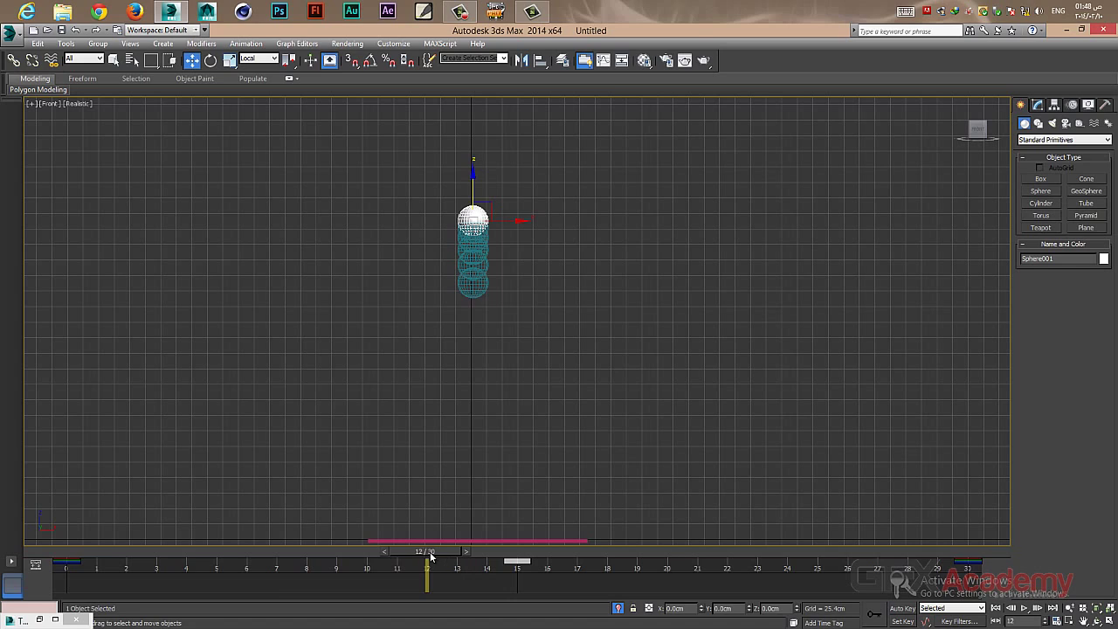
{"action": "left_click_drag", "start_coordinate": [430, 551], "coordinate": [62, 551]}
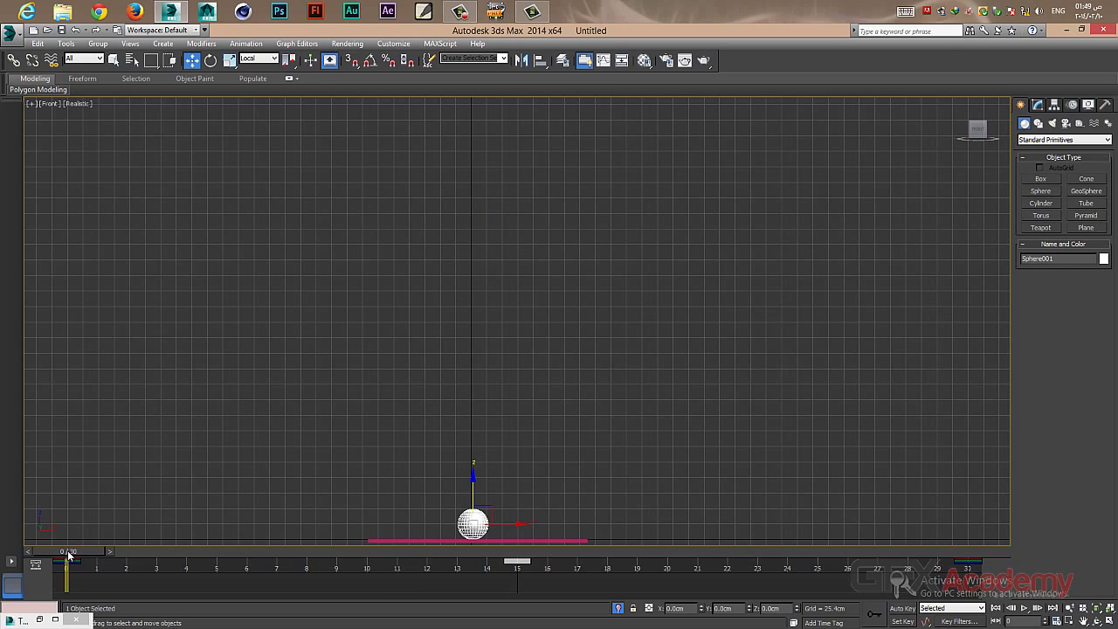
{"action": "left_click_drag", "start_coordinate": [69, 553], "coordinate": [228, 557]}
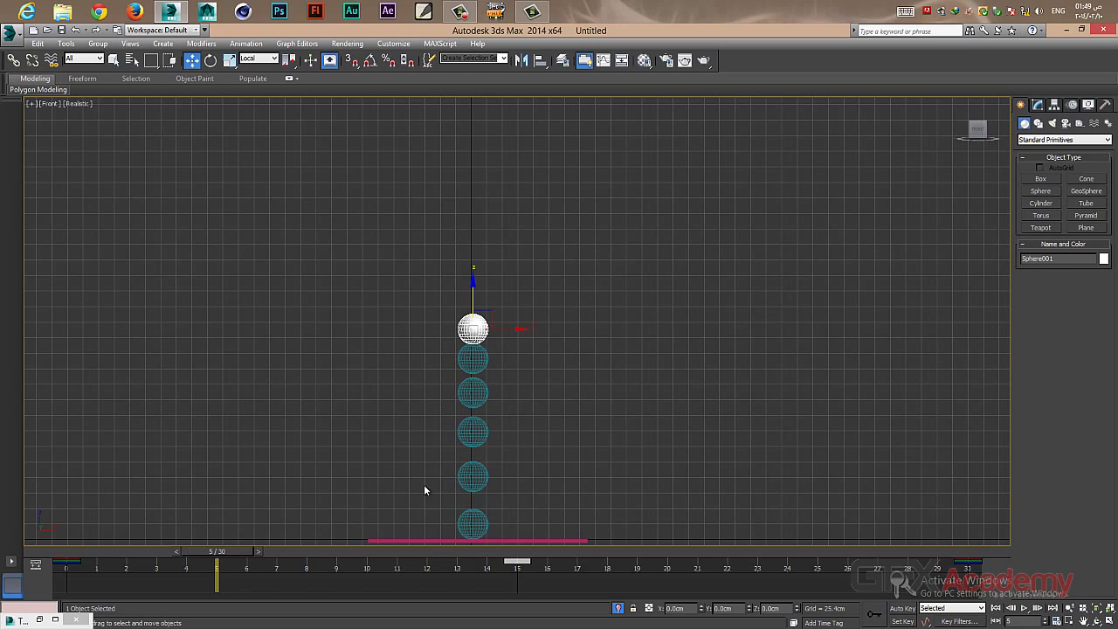
Advance from frame 5 to frame 14 to examine how the ghost spacing changes during the rise.
{"action": "left_click_drag", "start_coordinate": [239, 550], "coordinate": [280, 552]}
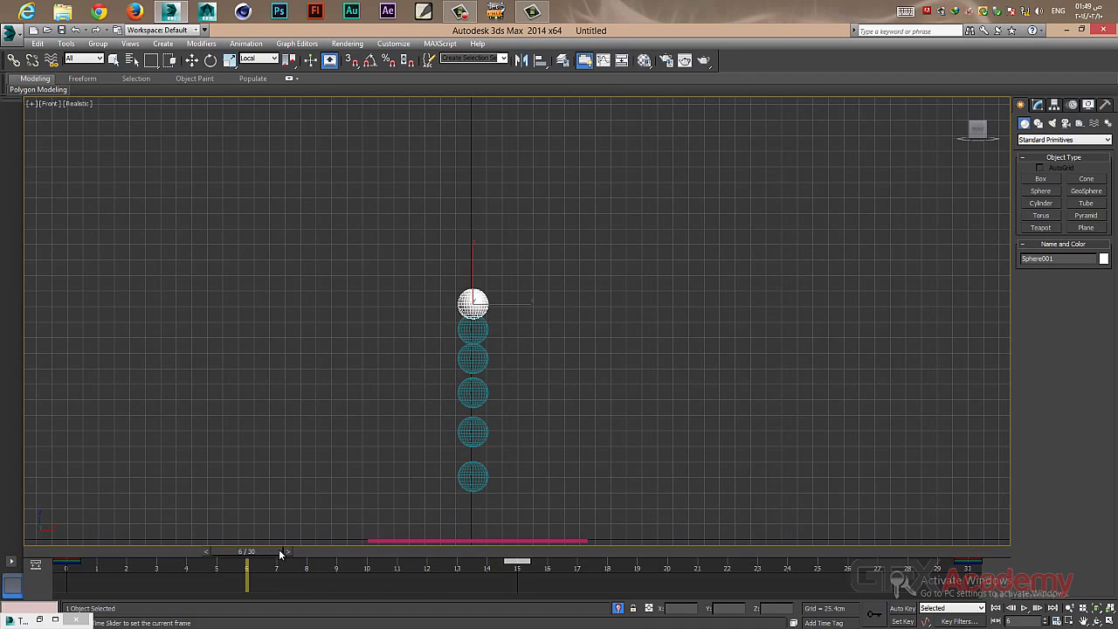
{"action": "left_click", "coordinate": [287, 551]}
{"action": "key", "text": "w"}
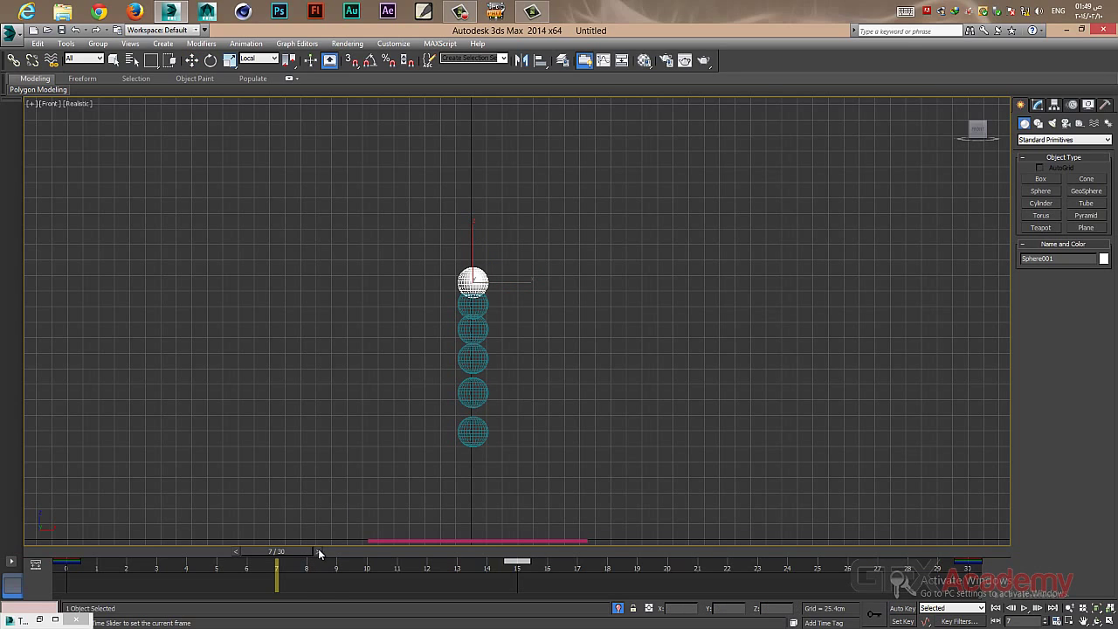
{"action": "left_click_drag", "start_coordinate": [318, 549], "coordinate": [353, 550]}
{"action": "key", "text": "w"}
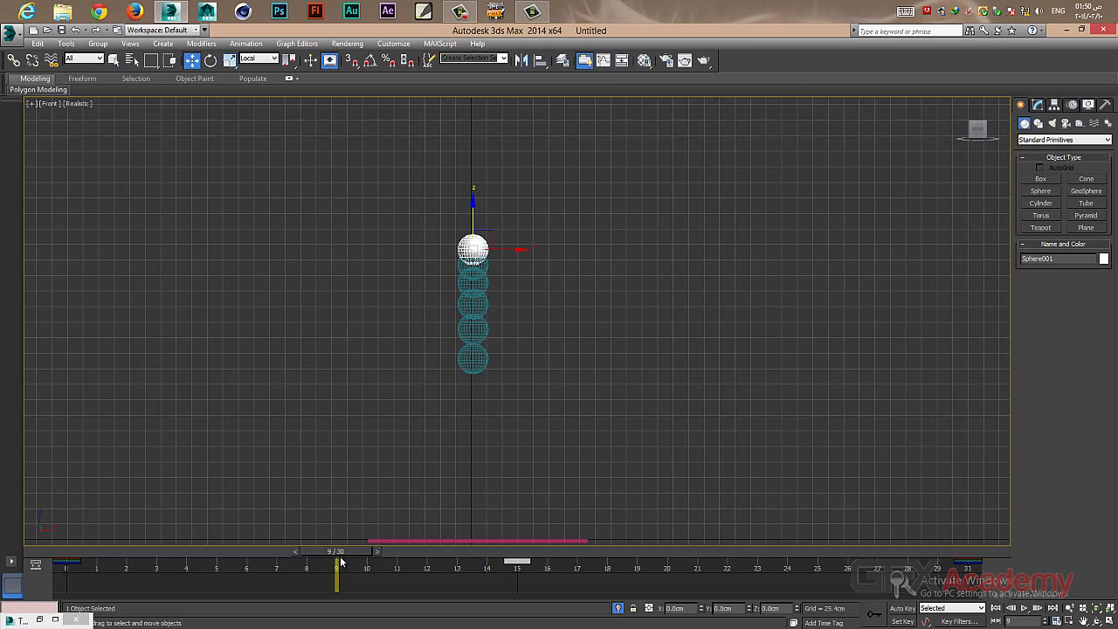
{"action": "key", "text": "q"}
{"action": "left_click_drag", "start_coordinate": [335, 549], "coordinate": [492, 551]}
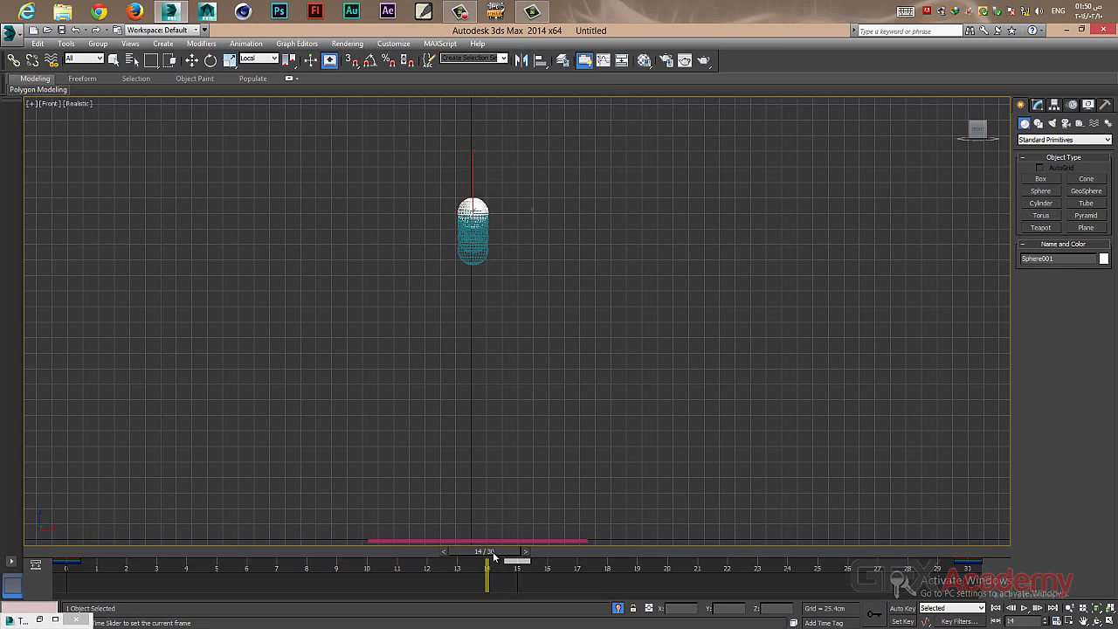
Examine the overlapping ghosts close up at frame 14 and scrub back to frame 10.
{"action": "key", "text": "w"}
{"action": "middle_click_drag", "start_coordinate": [492, 248], "coordinate": [494, 338]}
{"action": "scroll", "coordinate": [494, 338], "scroll_direction": "up", "scroll_amount": 8}
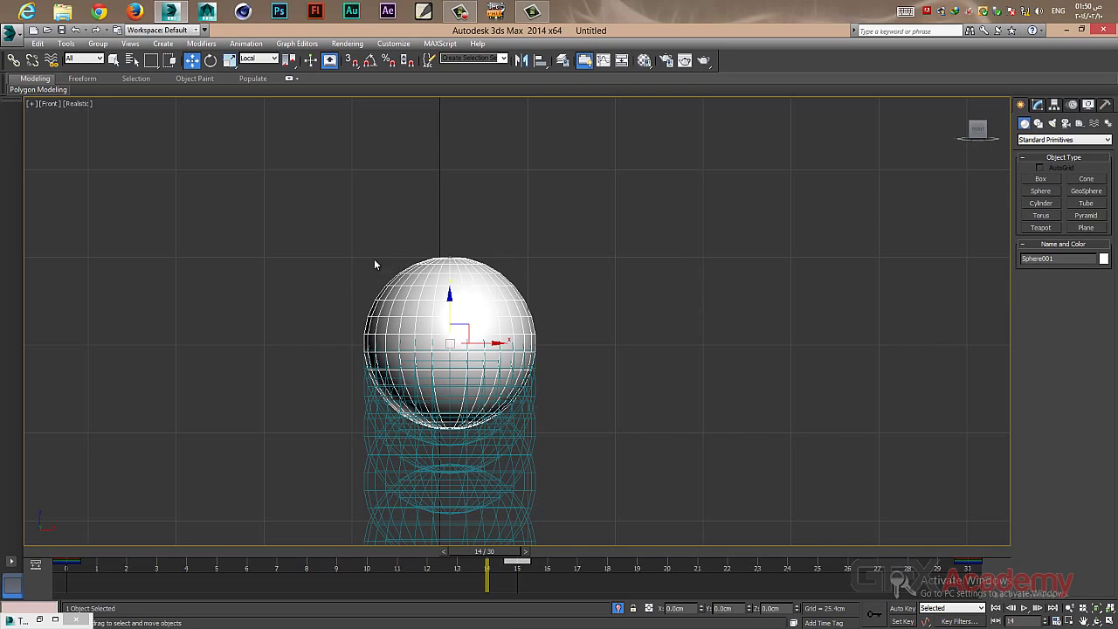
{"action": "left_click_drag", "start_coordinate": [510, 555], "coordinate": [379, 550]}
{"action": "key", "text": "w"}
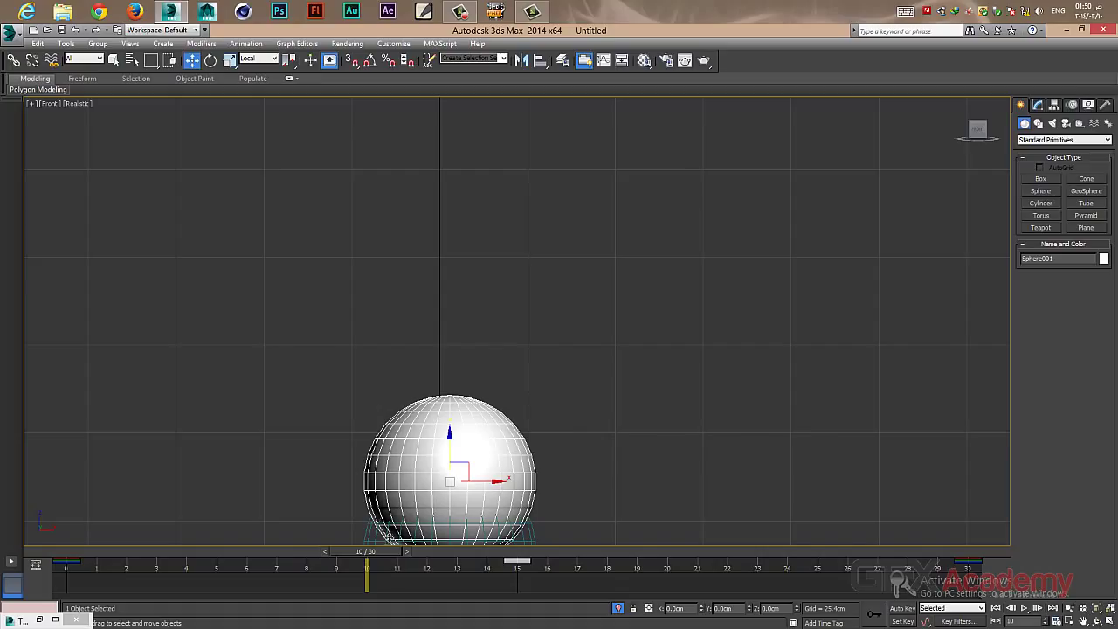
Step frame by frame from frame 10 to frame 15 to examine the sphere's positions near the bounce's peak.
{"action": "left_click_drag", "start_coordinate": [385, 552], "coordinate": [412, 552]}
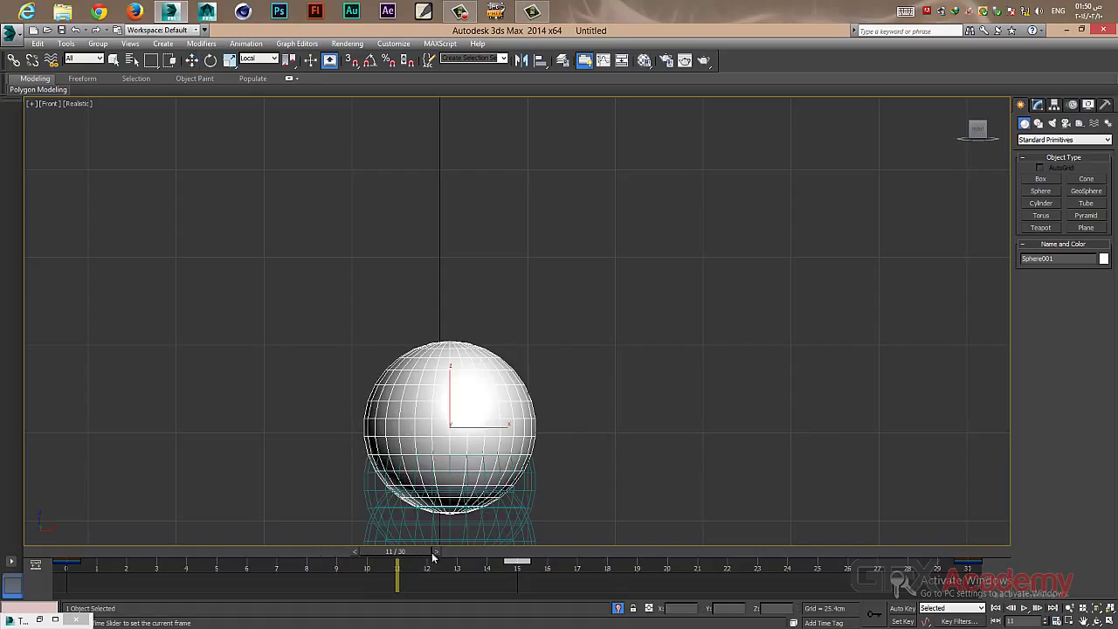
{"action": "left_click", "coordinate": [433, 552]}
{"action": "key", "text": "w"}
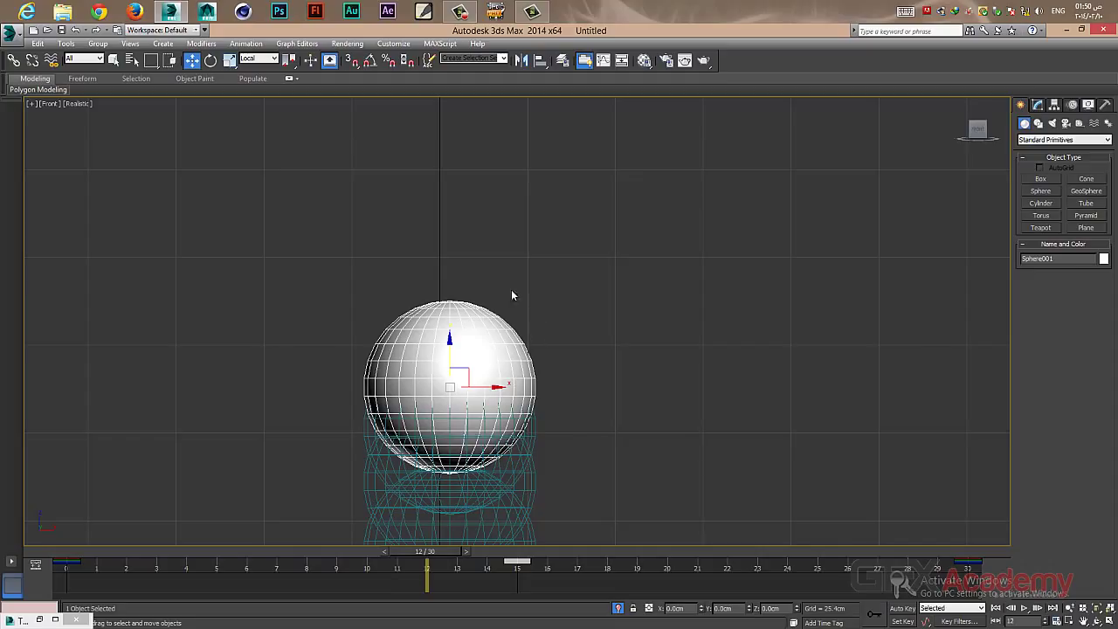
{"action": "left_click", "coordinate": [466, 551]}
{"action": "left_click", "coordinate": [496, 552]}
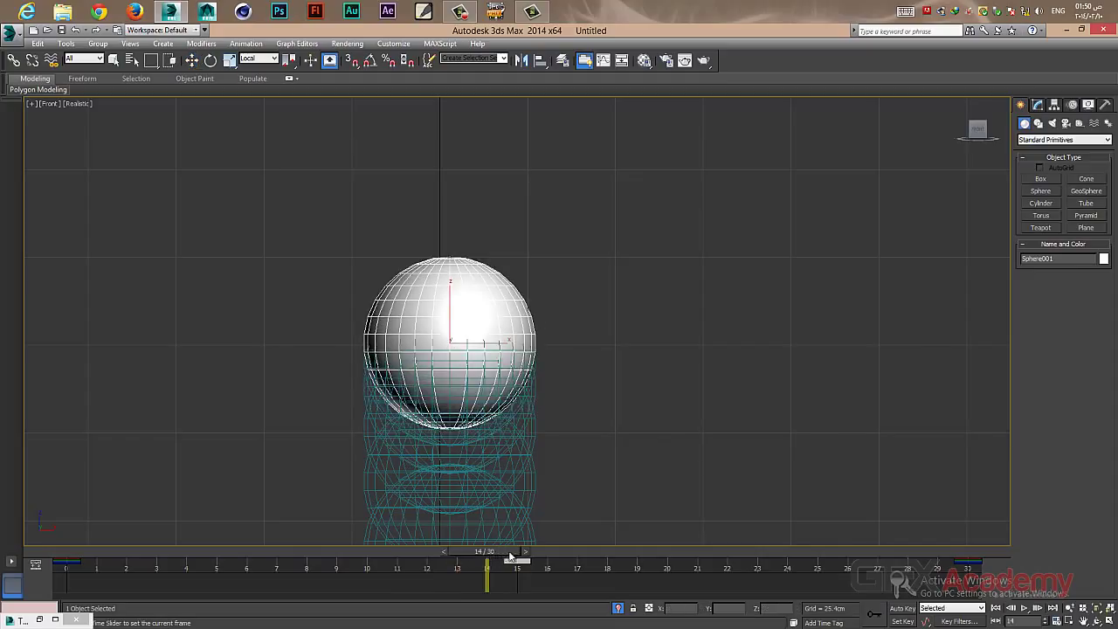
{"action": "left_click", "coordinate": [525, 552]}
{"action": "key", "text": "w"}
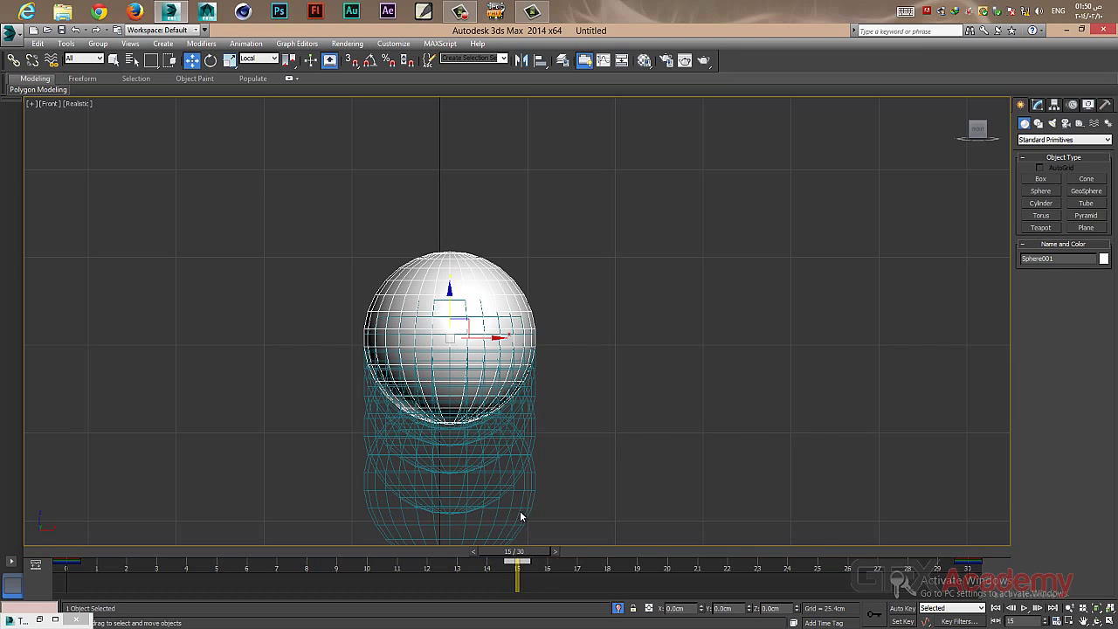
Scrub from frame 15 to frame 30 to examine the ghost spacing during the sphere's fall.
{"action": "middle_click_drag", "start_coordinate": [515, 489], "coordinate": [534, 302]}
{"action": "scroll", "coordinate": [514, 347], "scroll_direction": "down", "scroll_amount": 4}
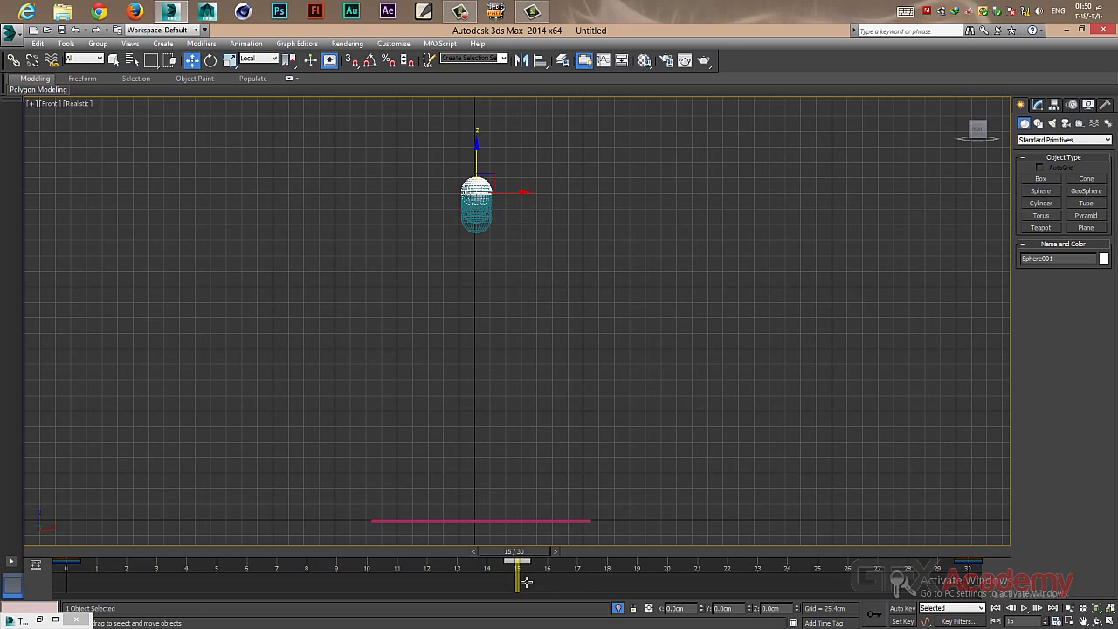
{"action": "left_click_drag", "start_coordinate": [622, 550], "coordinate": [1003, 559]}
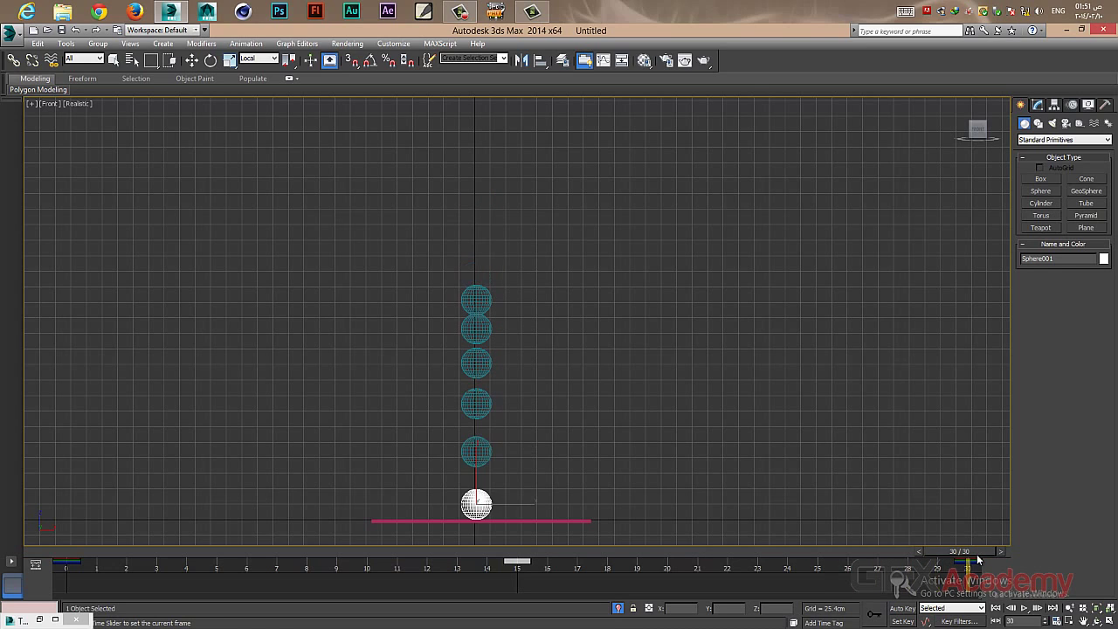
{"action": "key", "text": "w"}
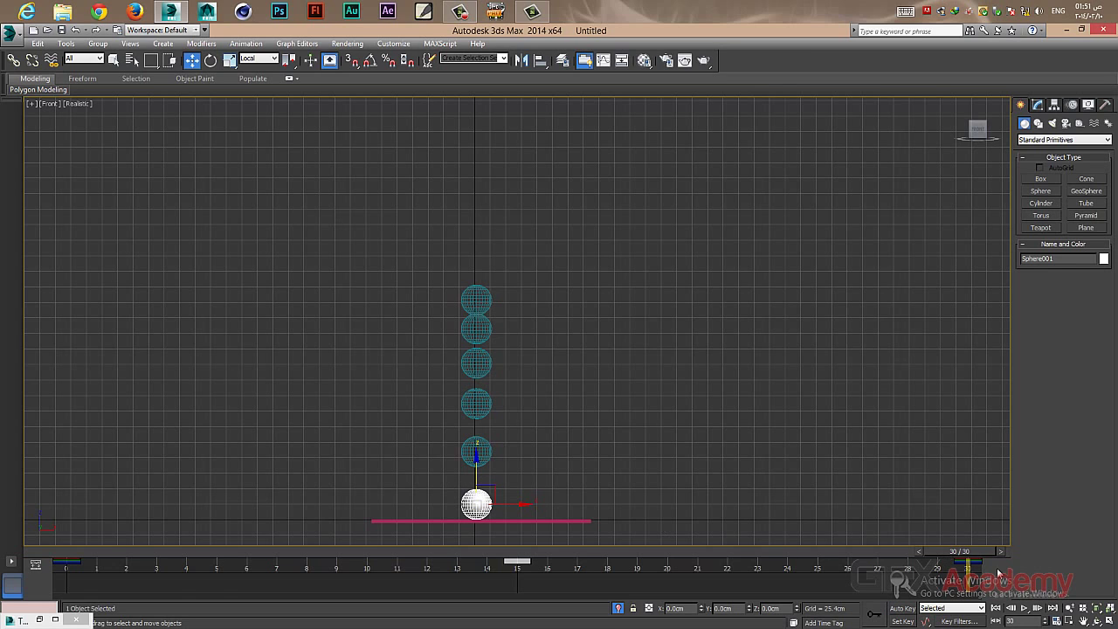
Play back the ghosted bounce, stop at frame 2 and scrub to the peak at frame 15.
{"action": "left_click", "coordinate": [1024, 608]}
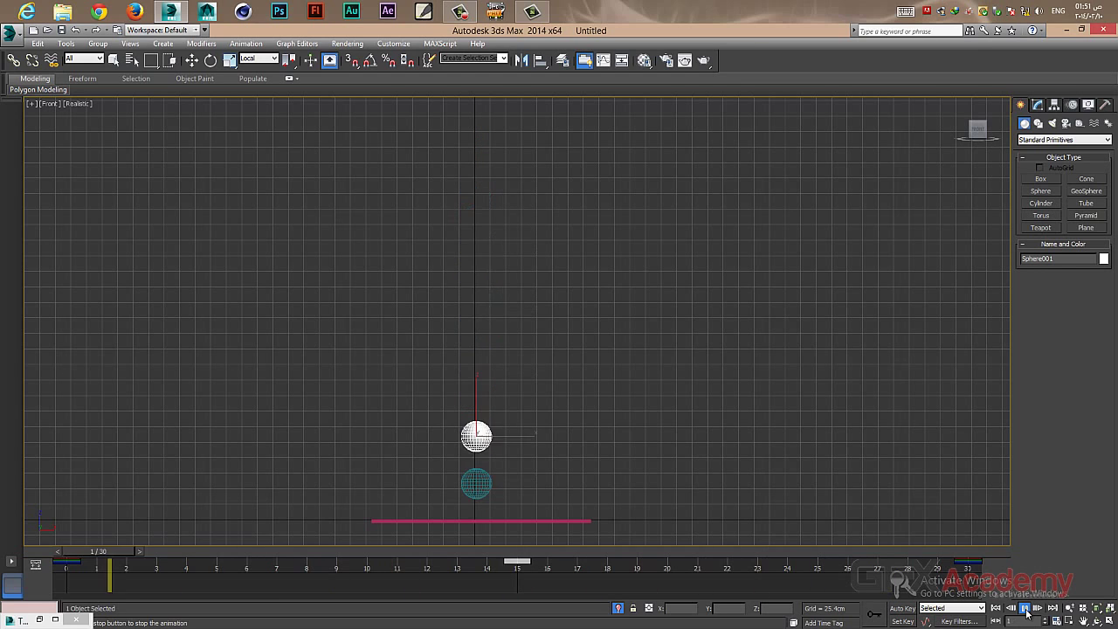
{"action": "left_click", "coordinate": [1026, 609]}
{"action": "key", "text": "w"}
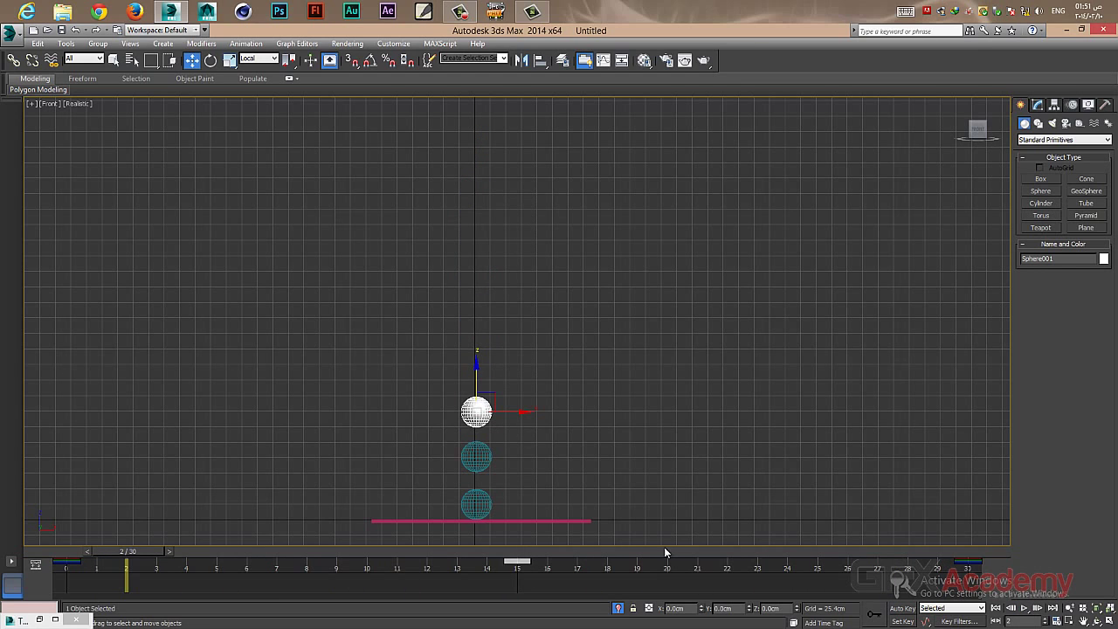
{"action": "left_click_drag", "start_coordinate": [152, 551], "coordinate": [390, 551]}
{"action": "left_click_drag", "start_coordinate": [322, 551], "coordinate": [526, 547]}
{"action": "key", "text": "w"}
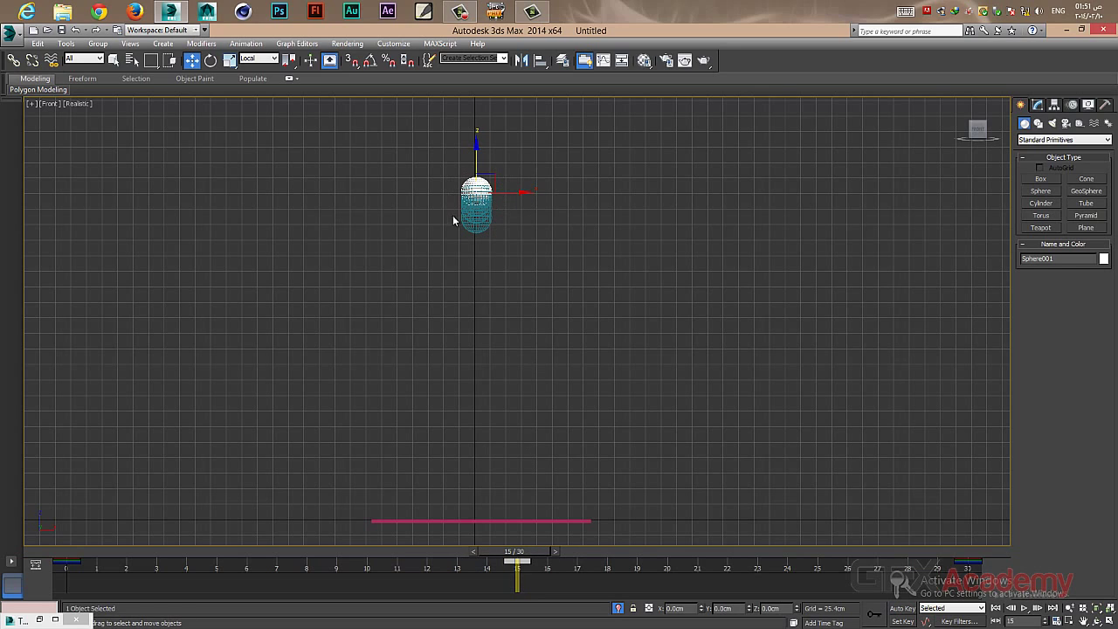
Deselect the sphere, scrub from frame 14 to the end of the animation and replay the bounce from frame 0.
{"action": "left_click", "coordinate": [493, 199]}
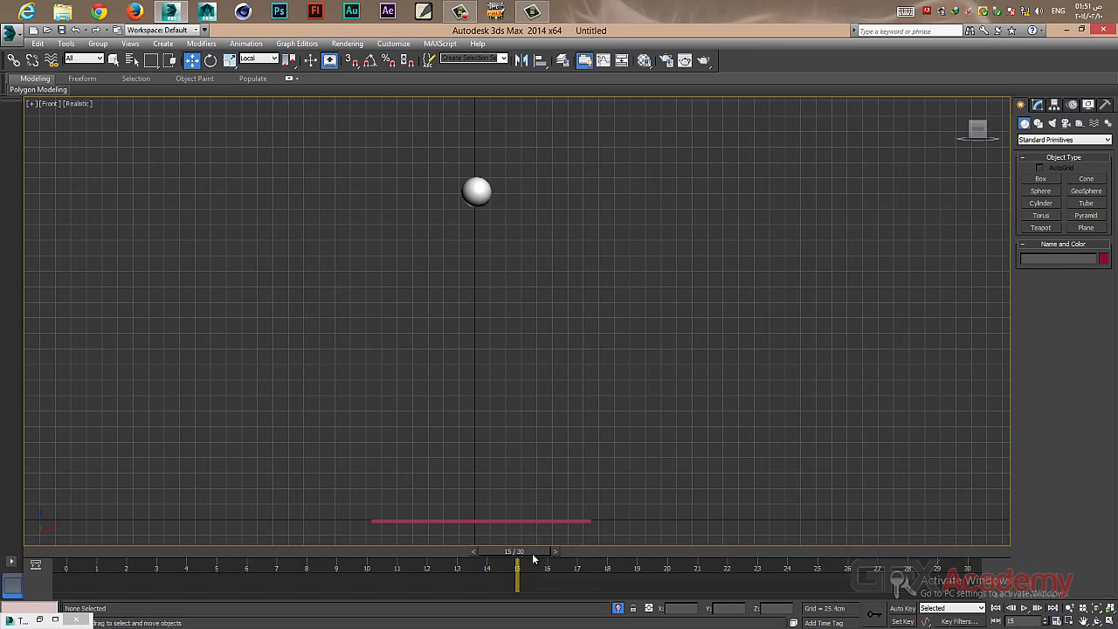
{"action": "left_click_drag", "start_coordinate": [534, 559], "coordinate": [487, 552]}
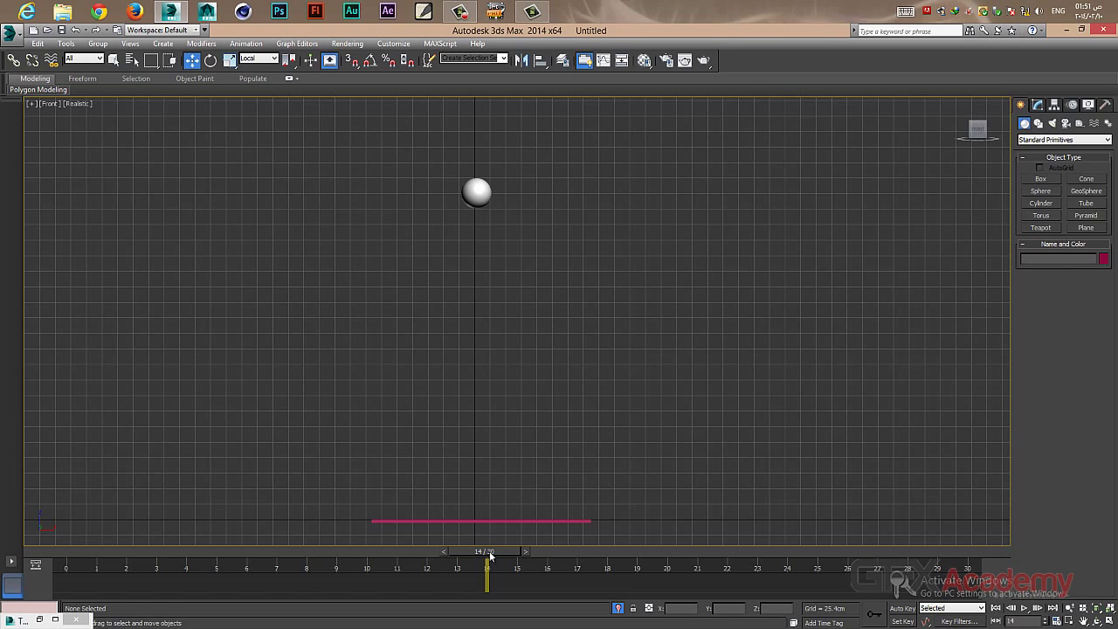
{"action": "left_click_drag", "start_coordinate": [491, 558], "coordinate": [992, 565]}
{"action": "left_click", "coordinate": [995, 608]}
{"action": "left_click", "coordinate": [1023, 608]}
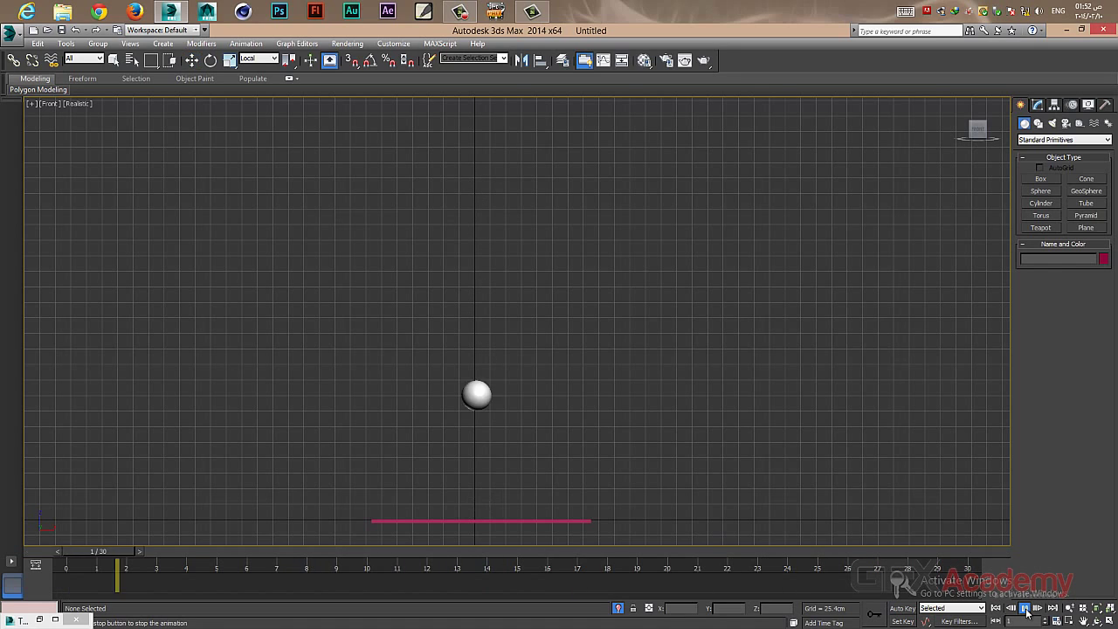